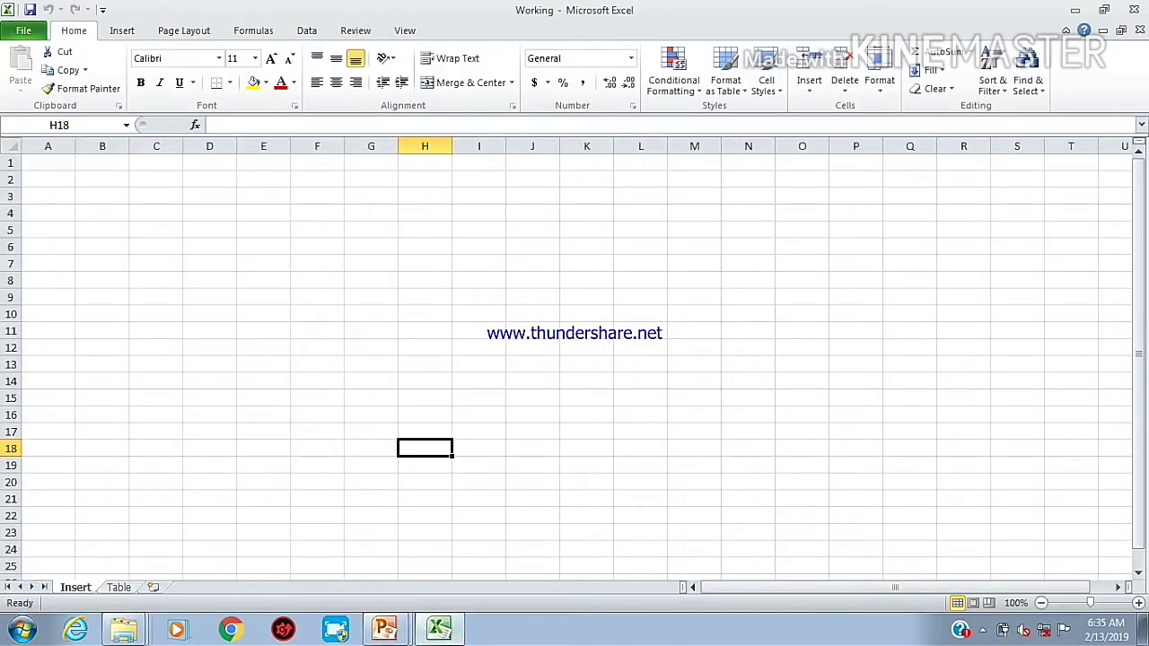
- Insert the Tulips picture from the Sample Pictures folder at the sheet's upper-left corner
click(123, 31)
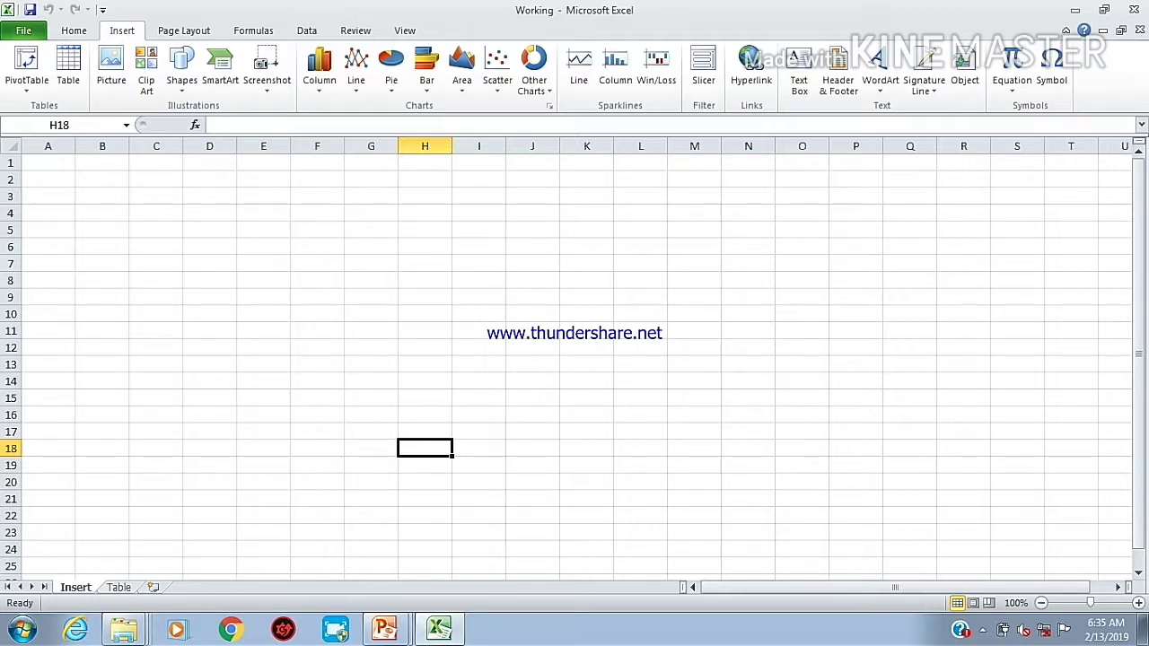
click(13, 147)
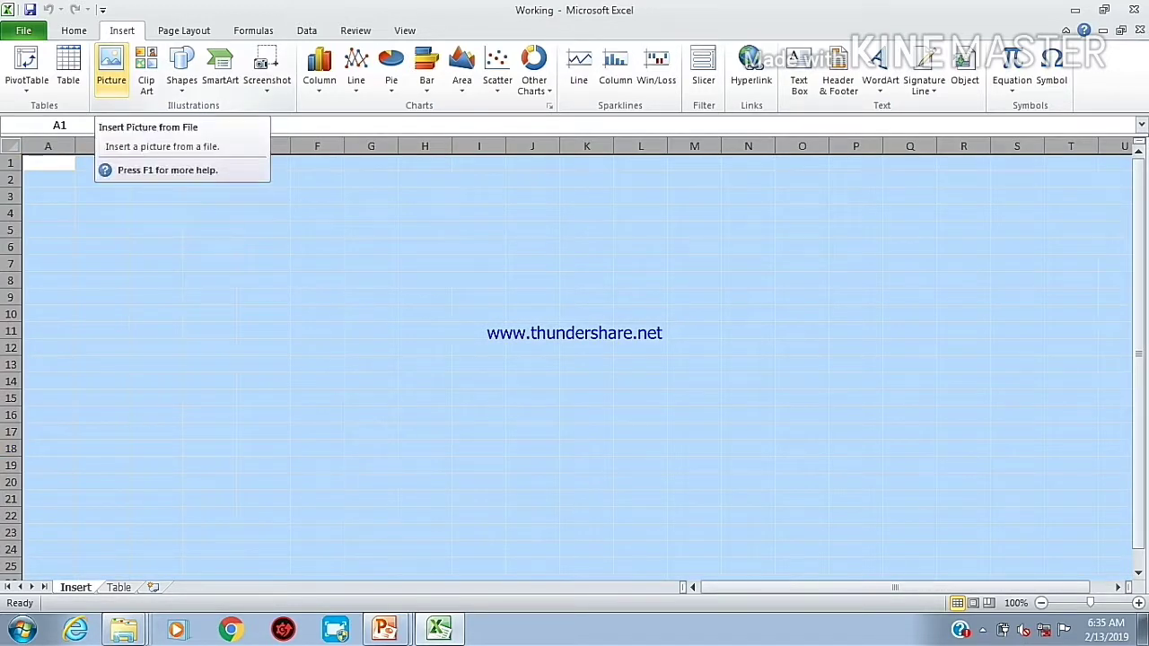
click(111, 70)
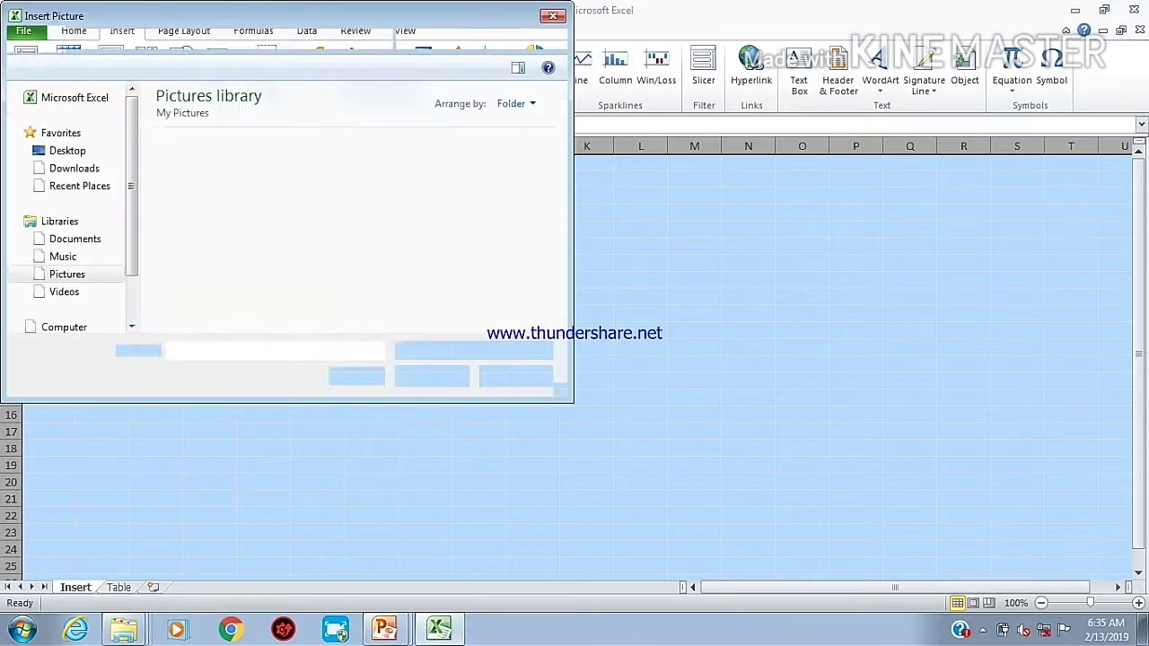
scroll(72, 206, down, 2)
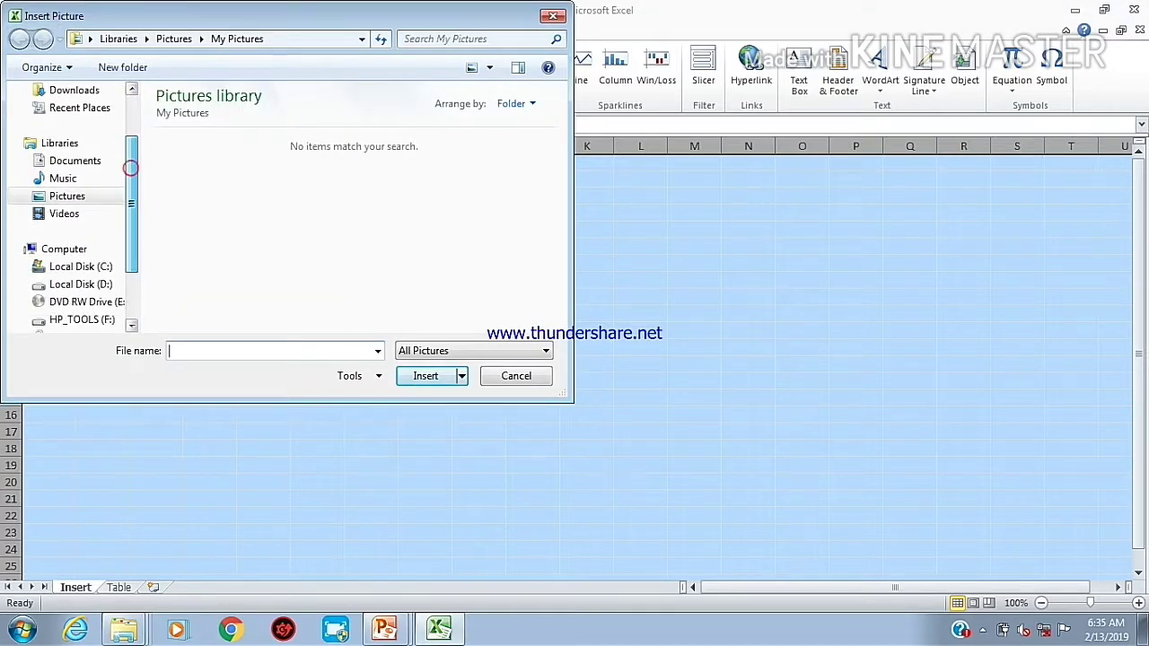
click(101, 196)
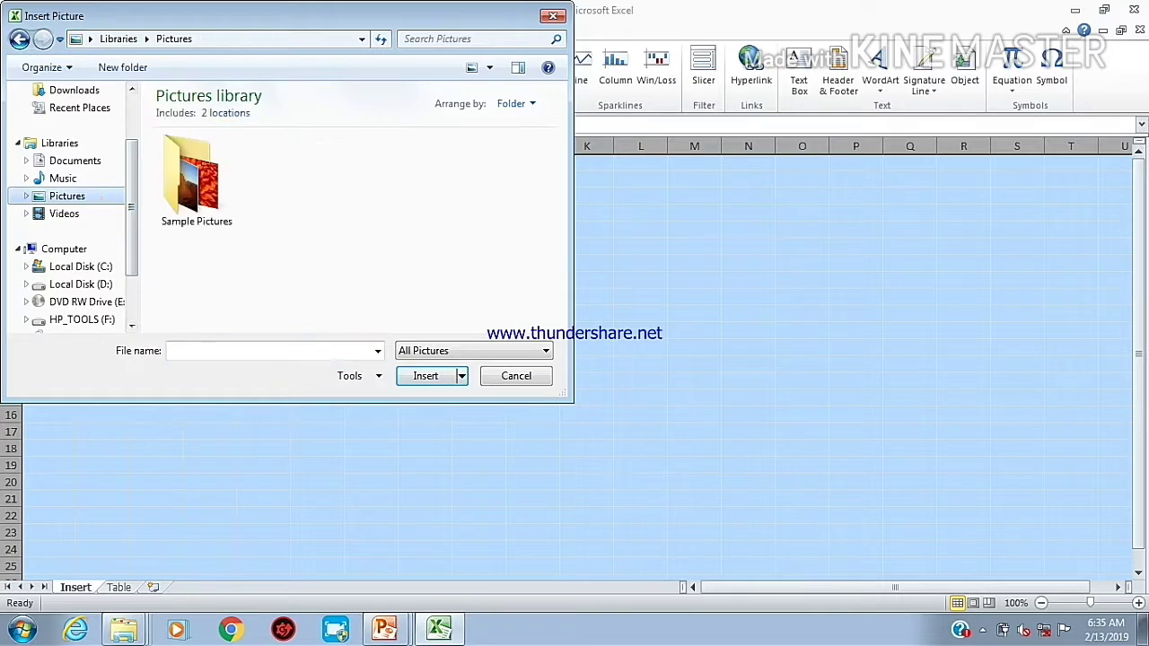
double_click(193, 179)
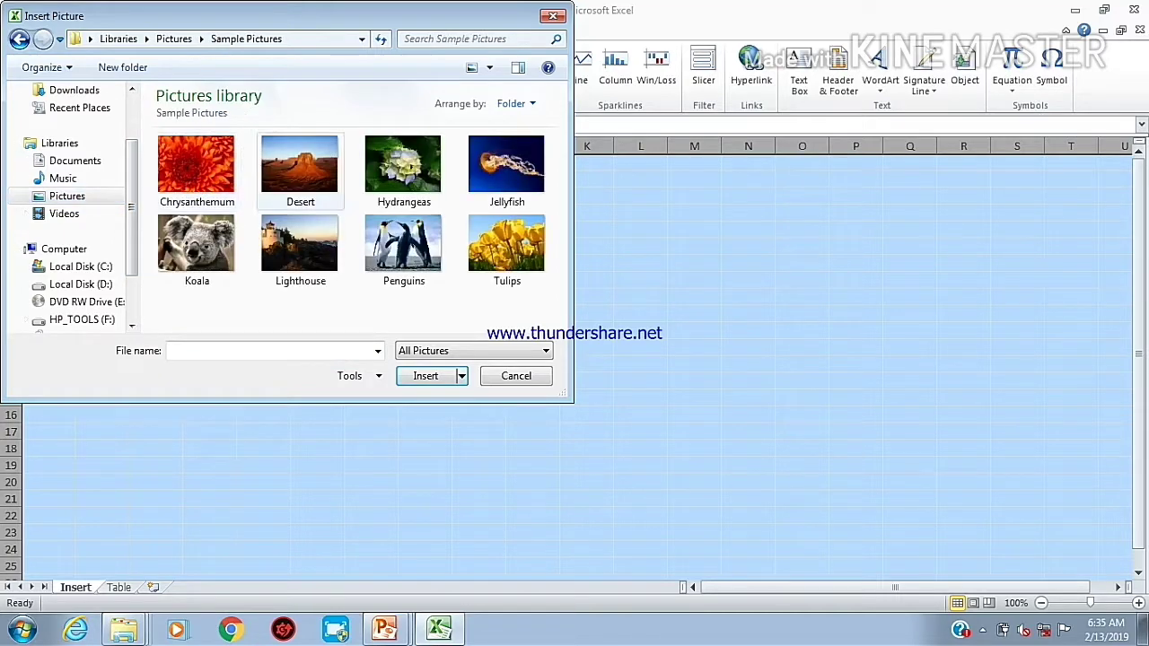
double_click(506, 244)
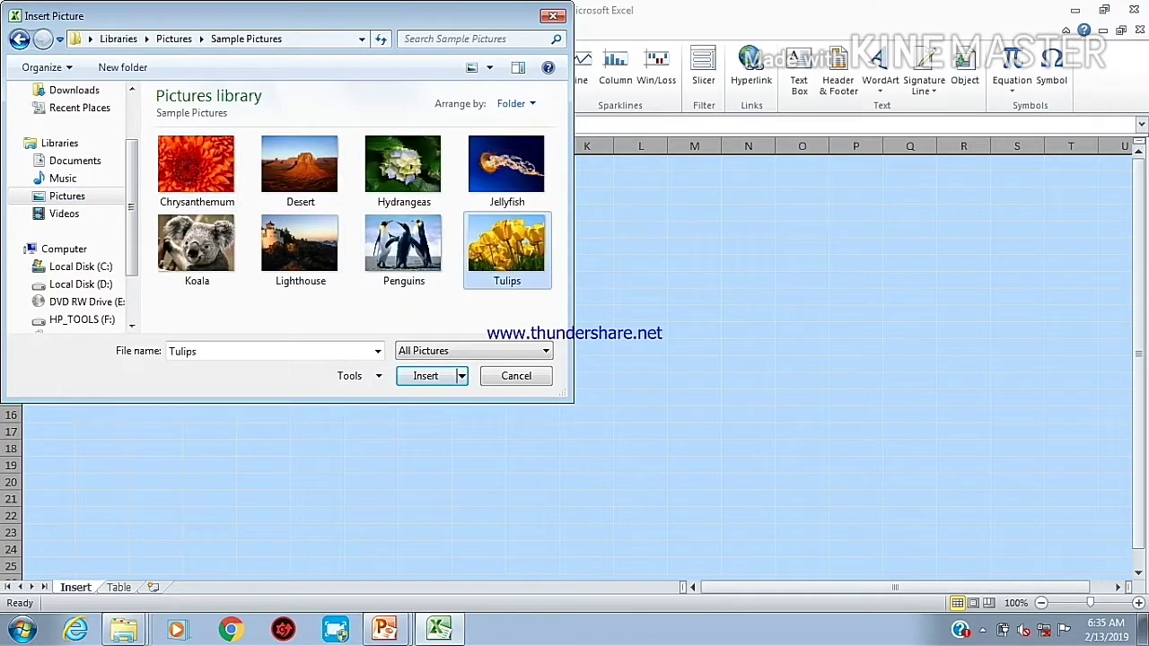
- Shorten the Tulips picture to about 5.73" high at its original width, and delete it
scroll(449, 368, down, 7)
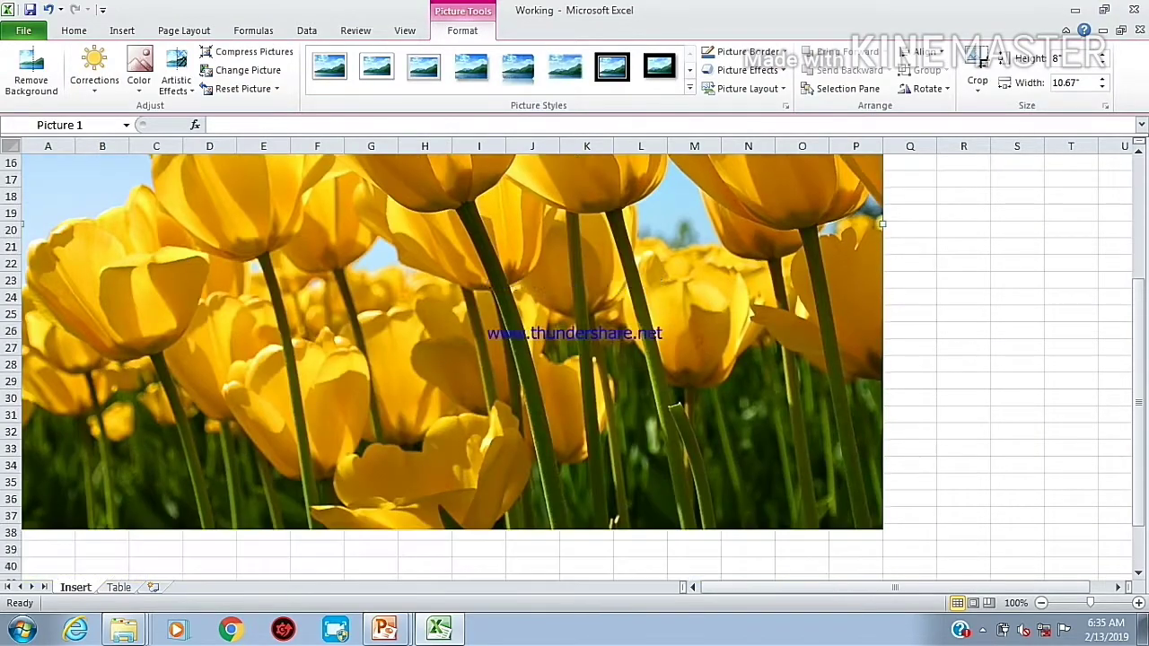
scroll(449, 359, up, 2)
scroll(449, 359, down, 2)
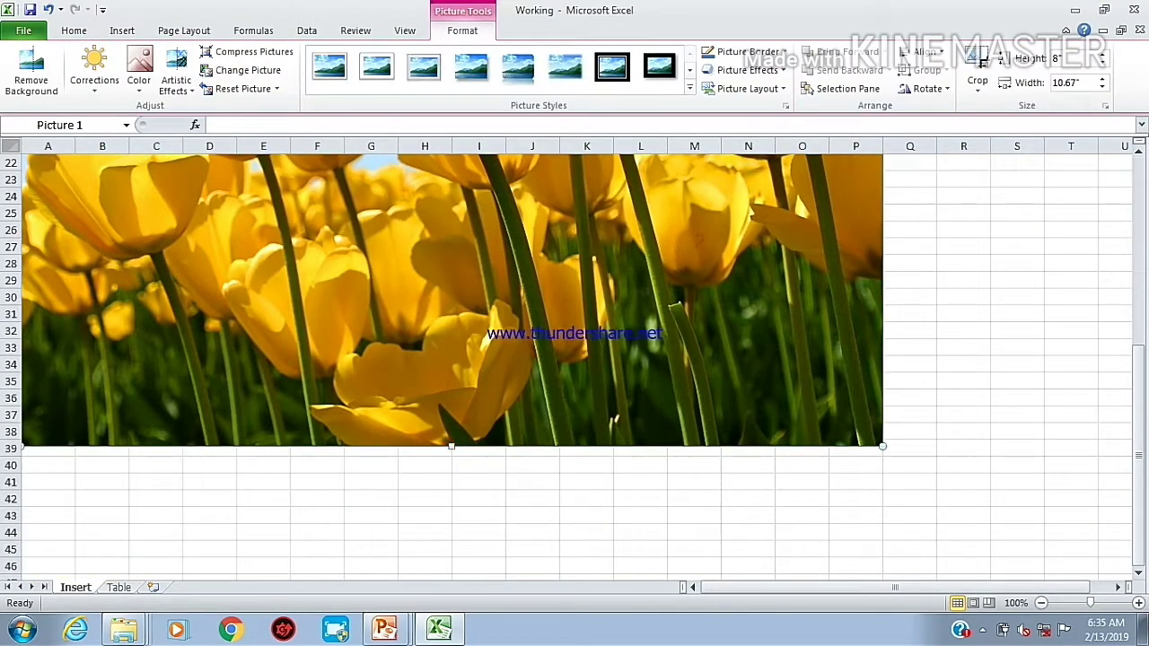
drag(451, 446, 451, 263)
scroll(452, 359, up, 7)
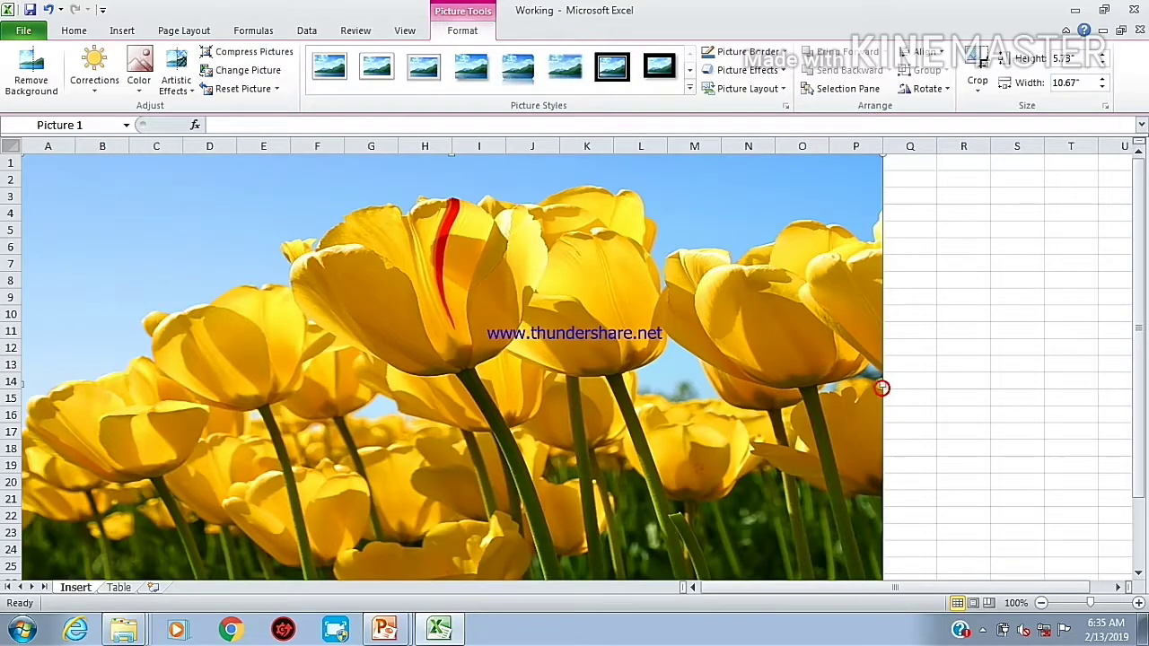
key(Delete)
- Select the whole sheet and insert the Desert picture from the Sample Pictures folder
key(ctrl+a)
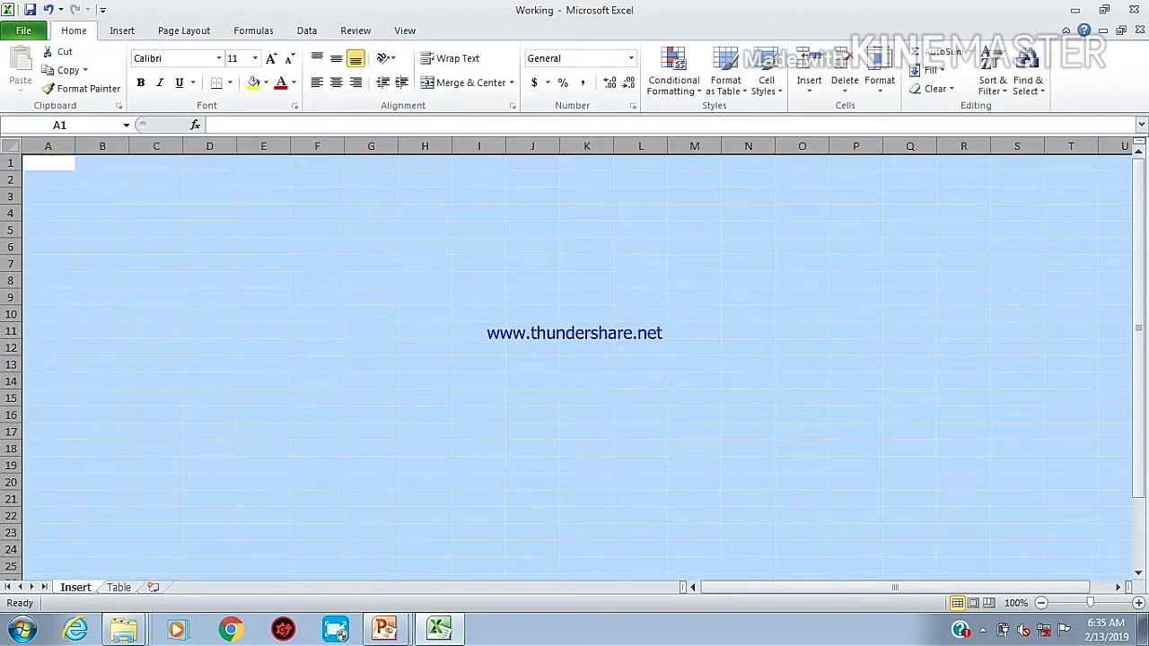
click(122, 31)
click(120, 79)
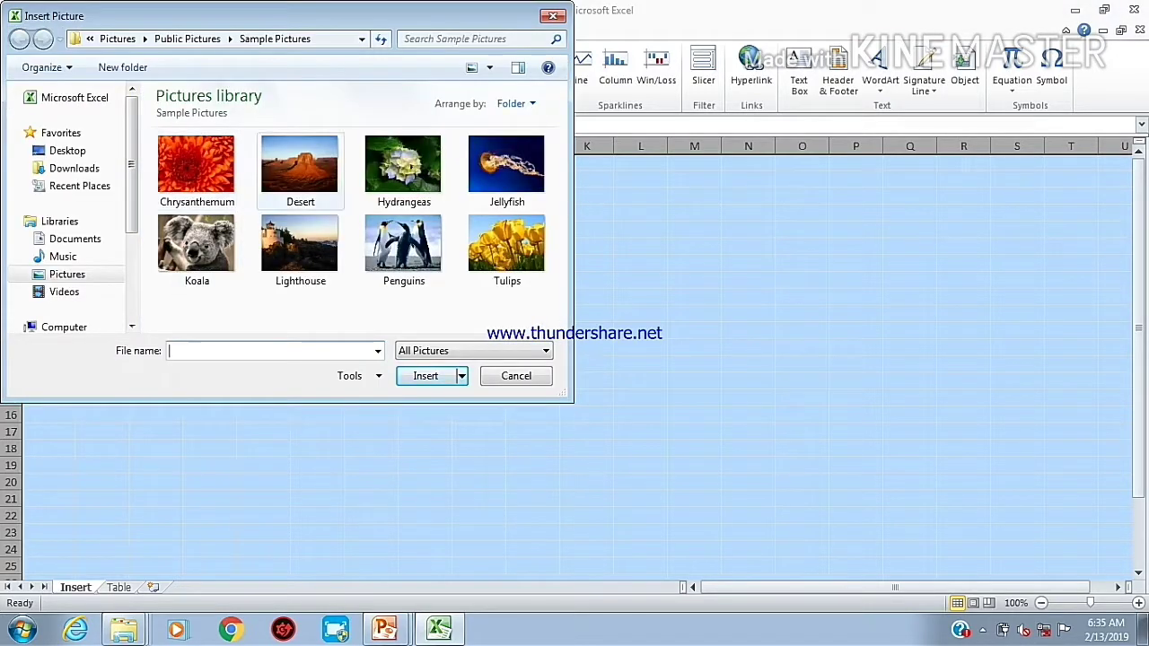
click(300, 170)
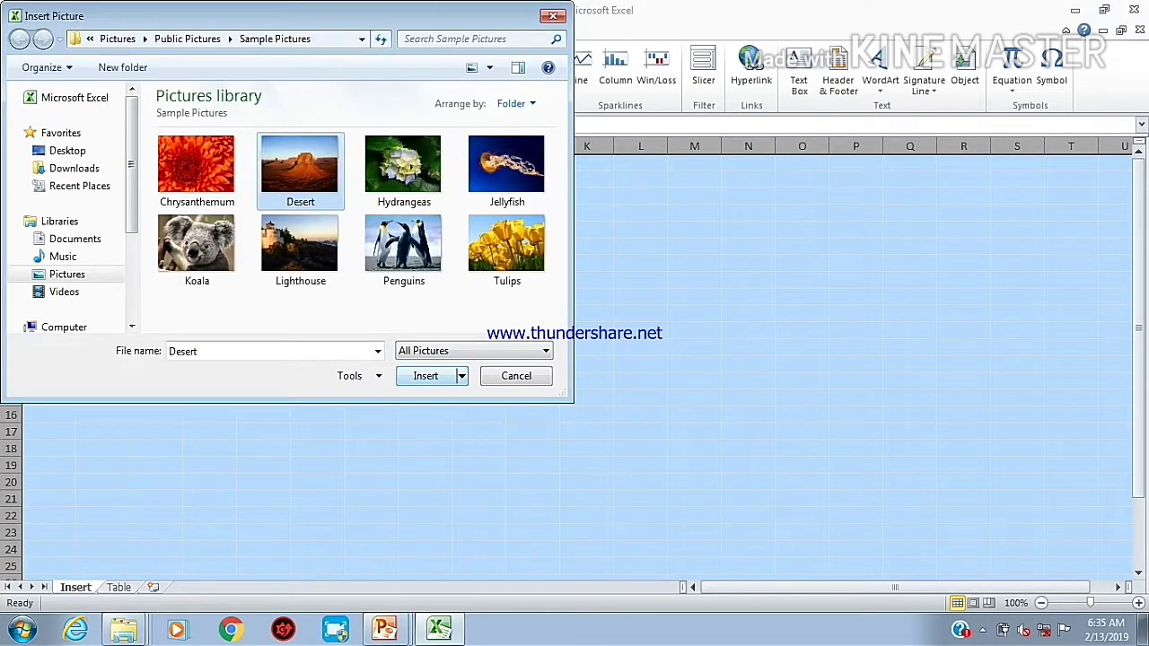
click(426, 375)
- Scale the Desert picture down proportionally from its lower-right corner to roughly half its area, ending near column K
scroll(449, 359, down, 2)
scroll(449, 359, down, 6)
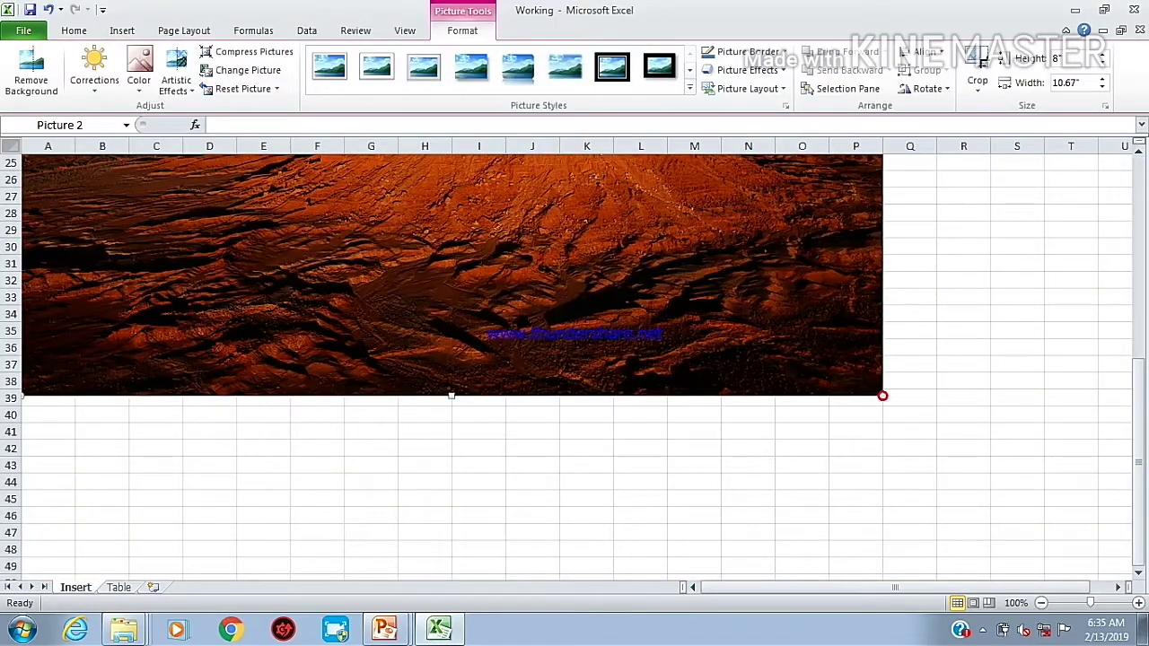
drag(883, 396, 585, 172)
scroll(574, 359, up, 8)
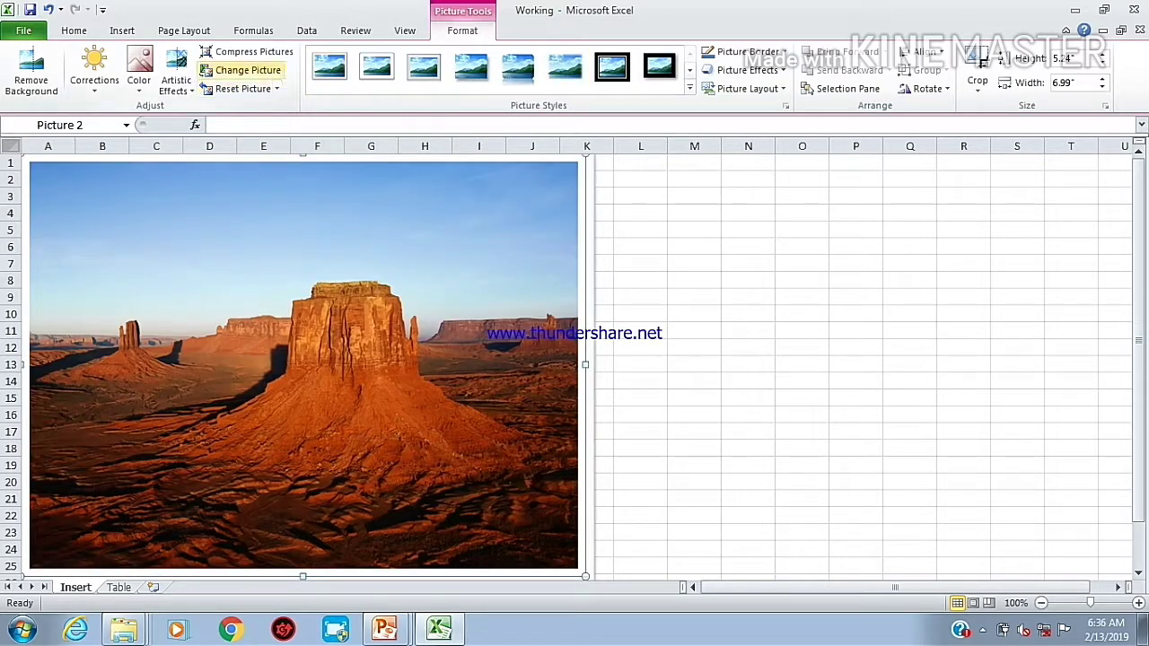
- Try removing the background of the Desert picture, and undo the removal
click(138, 72)
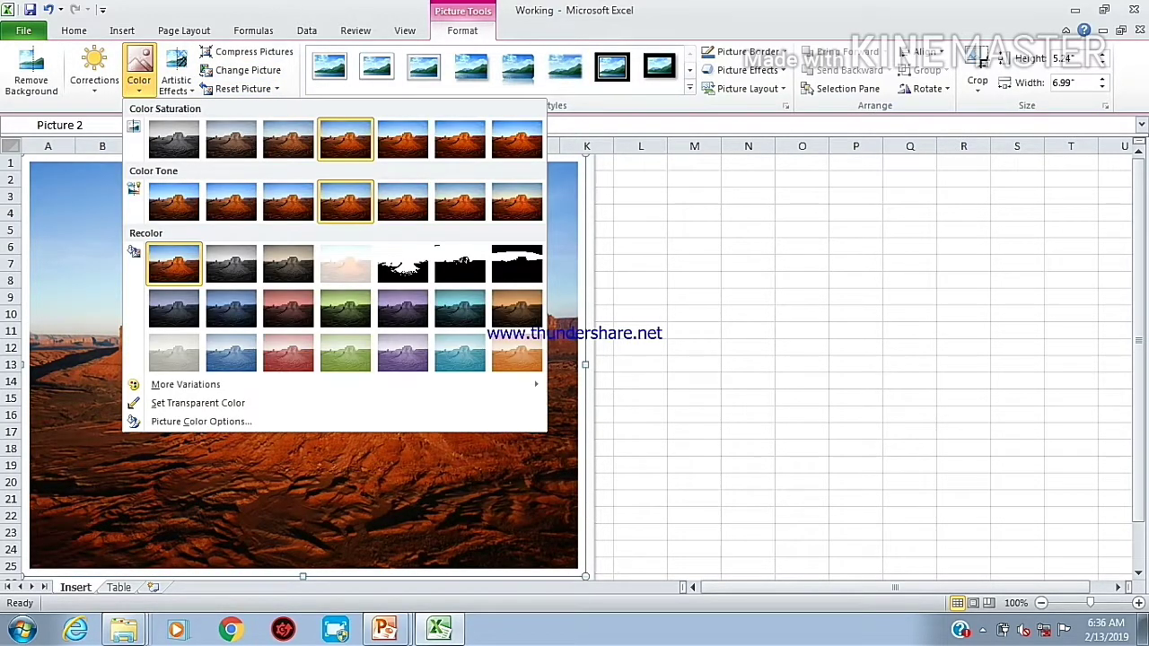
click(721, 272)
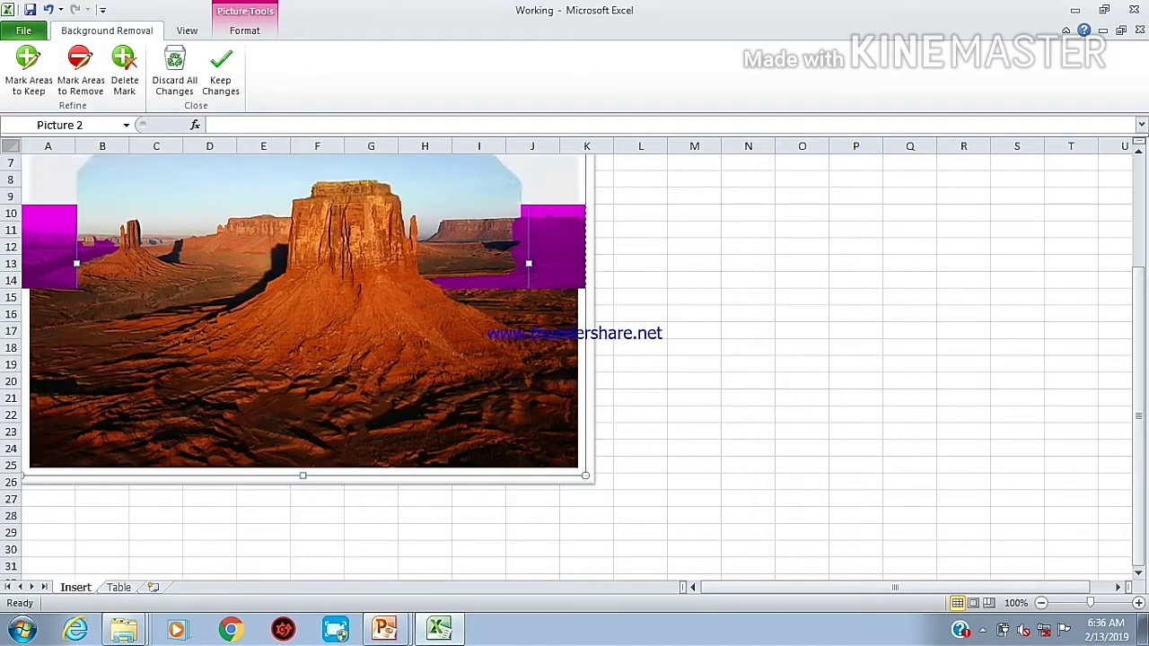
scroll(661, 351, up, 2)
click(661, 351)
click(50, 10)
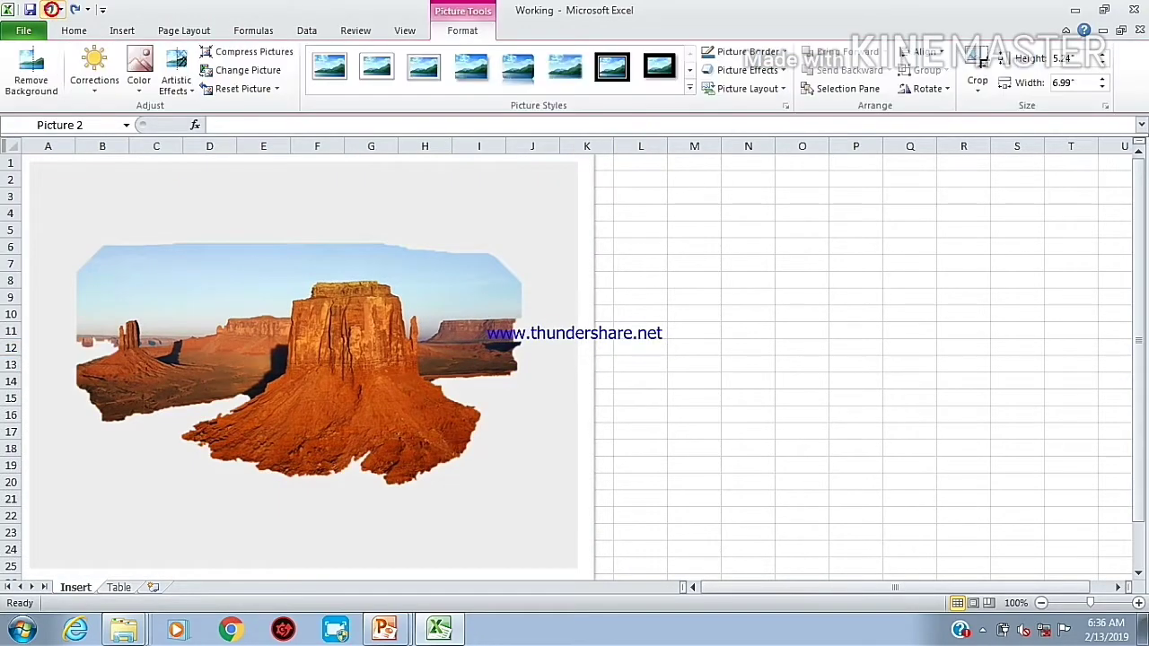
click(433, 314)
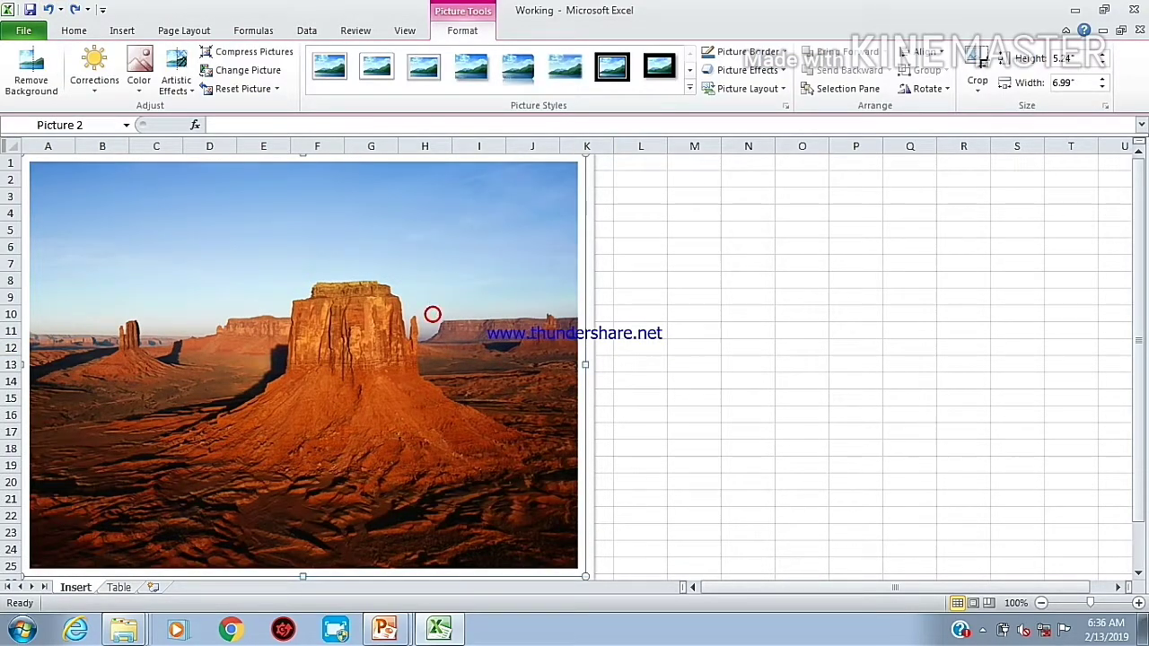
- Shrink the Desert picture to about 2.74" by 3.65" and move it to around cells E3 to J17
scroll(433, 314, down, 3)
click(585, 425)
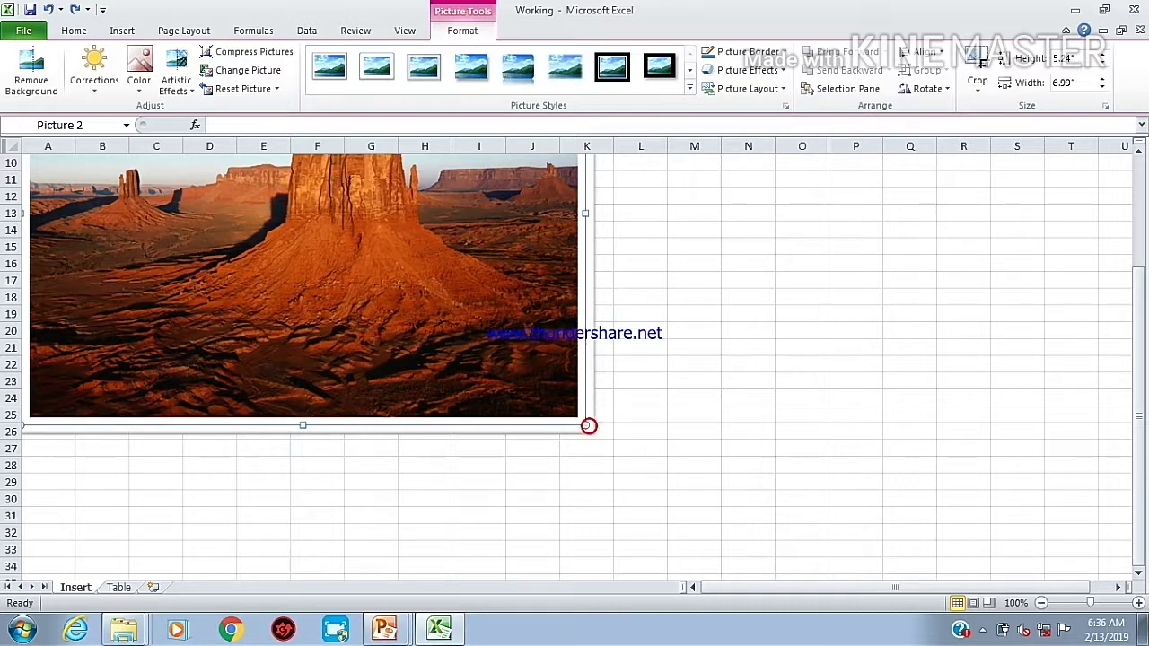
drag(585, 425, 316, 223)
scroll(315, 224, up, 3)
drag(197, 228, 432, 277)
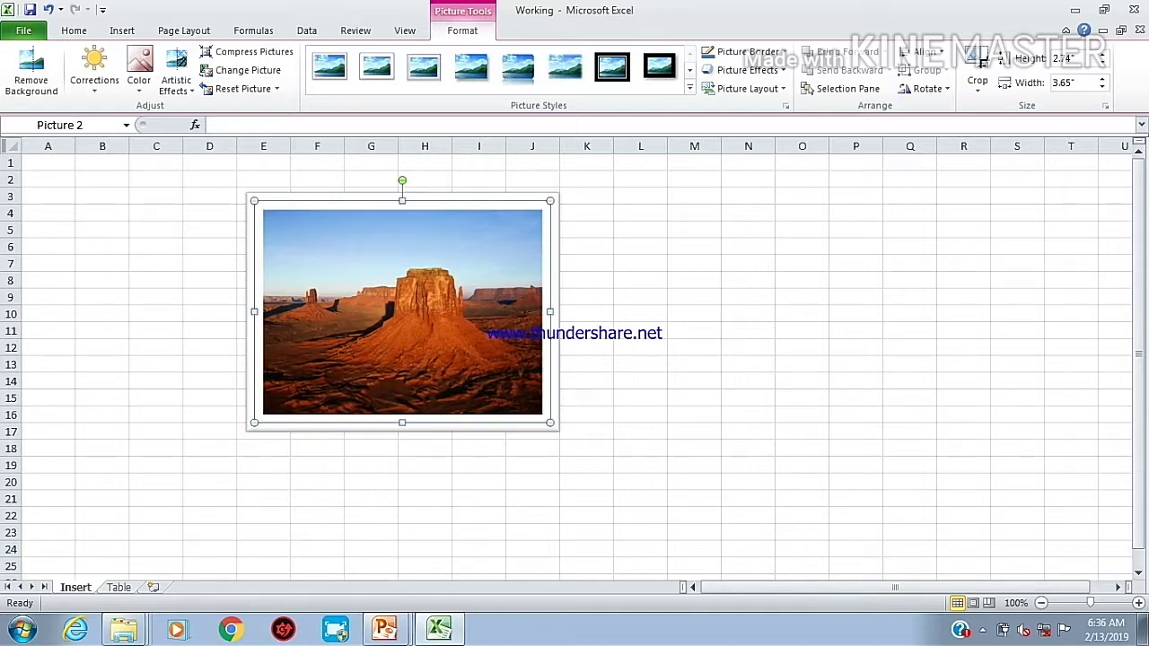
- Adjust the Desert picture's size in small increments to 3.06" high by 4.08" wide, and delete the picture
click(1101, 55)
click(1101, 55)
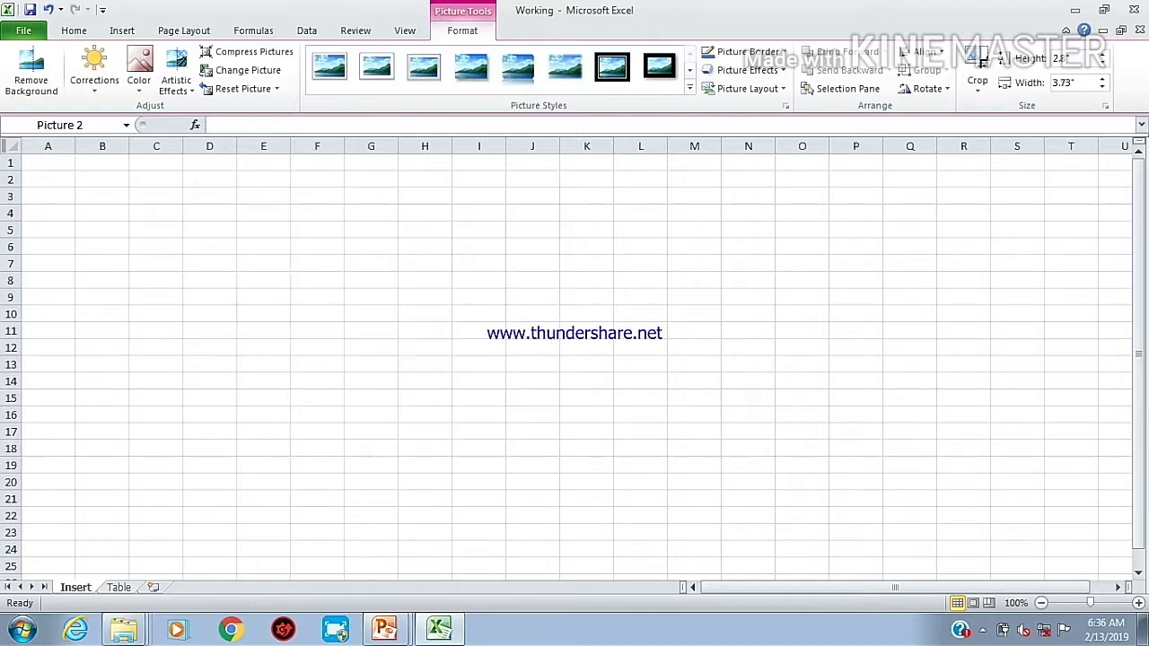
click(1101, 87)
click(1101, 88)
click(1101, 87)
key(shift+Up)
key(shift+Up)
key(shift+Up)
key(shift+Up)
key(shift+Up)
key(shift+Up)
key(shift+Up)
key(shift+Up)
key(shift+Up)
key(shift+Down)
key(shift+Down)
key(shift+Down)
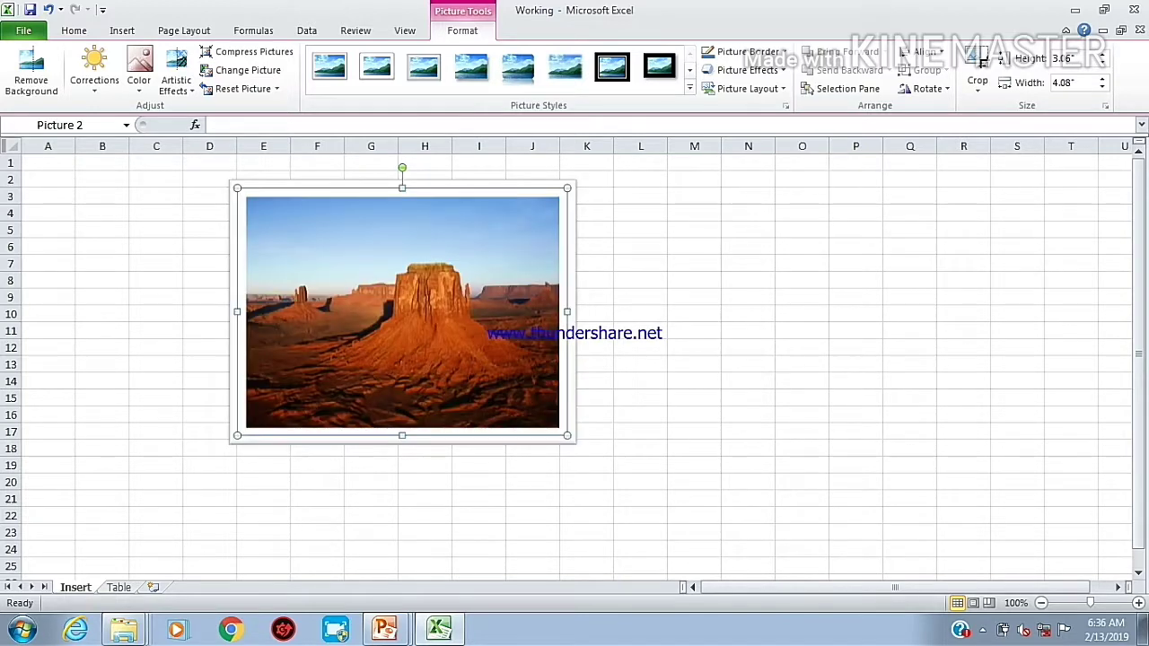
key(Delete)
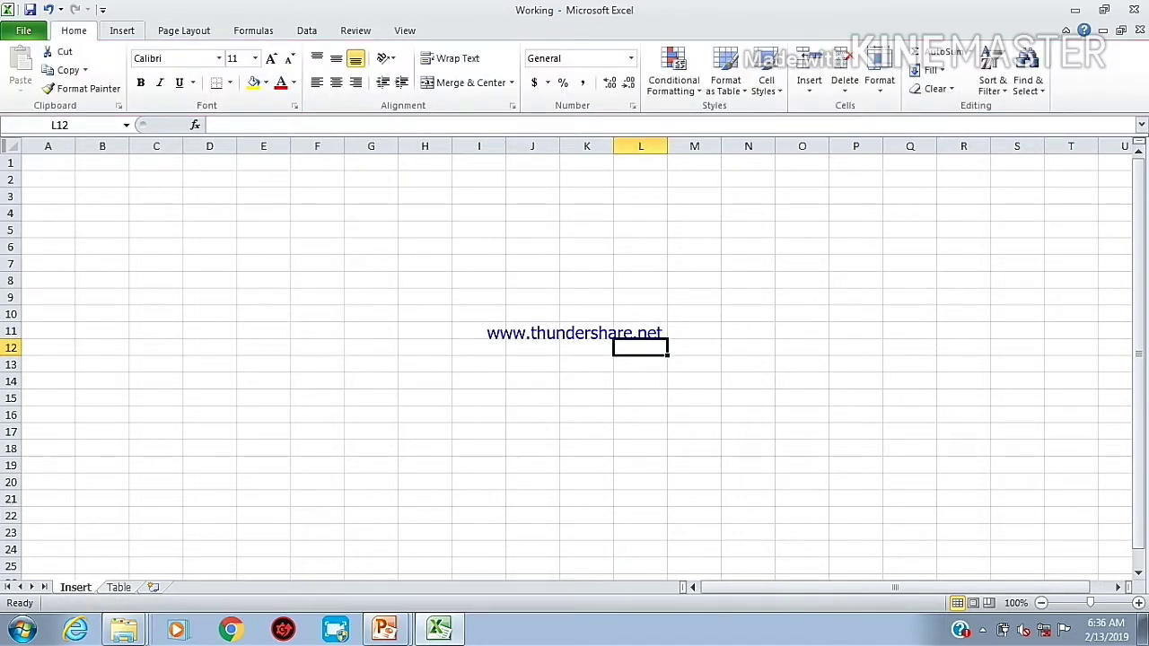
- Create a table over the range G7:J13 with the "My table has headers" option on
click(123, 31)
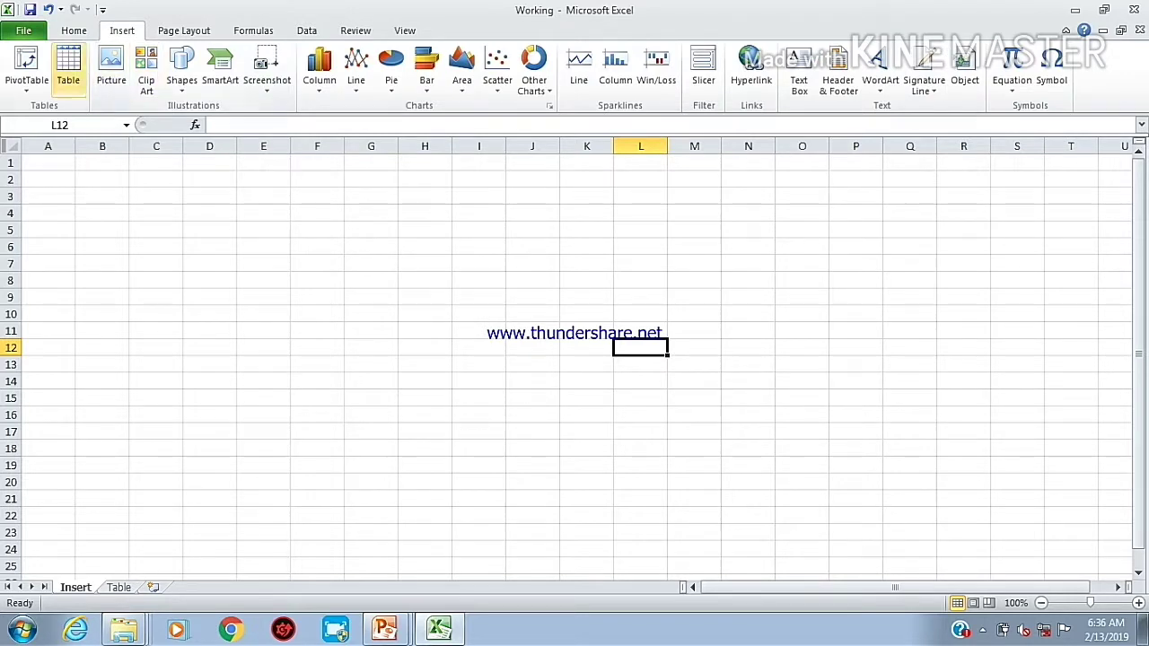
click(68, 67)
drag(696, 263, 170, 207)
drag(361, 266, 559, 370)
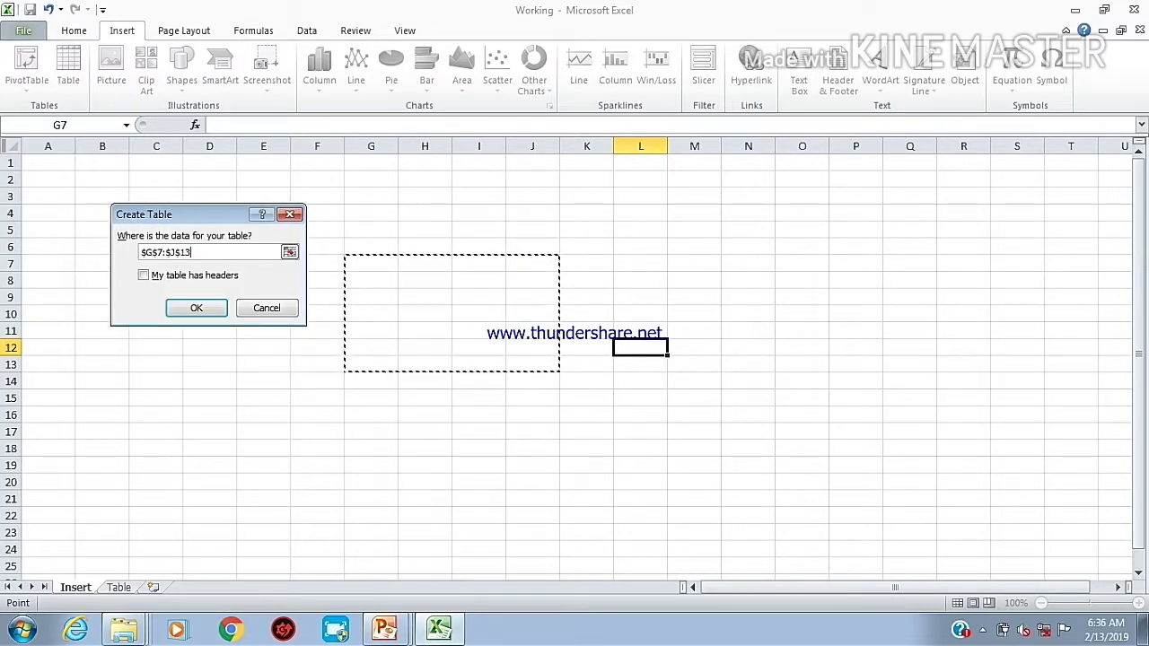
key(alt+m)
click(194, 307)
click(628, 359)
- Rename the table's first column header in G7 to "Name"
click(372, 264)
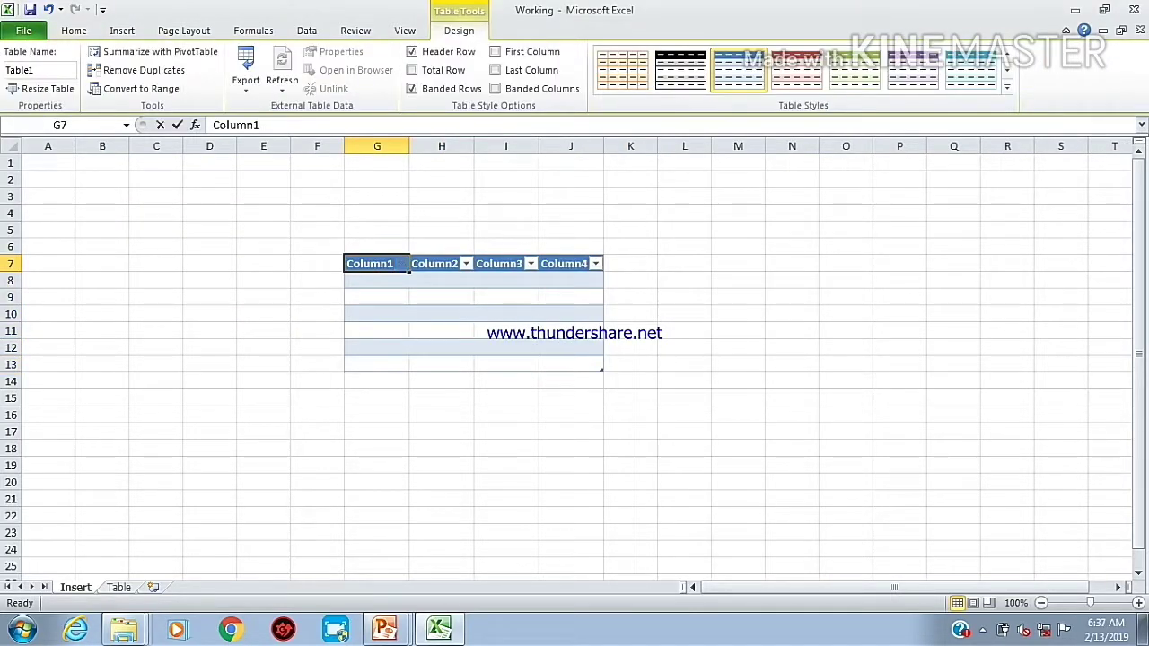
key(F2)
key(BackSpace)
key(BackSpace)
key(BackSpace)
key(BackSpace)
key(BackSpace)
key(BackSpace)
text(Name)
key(Return)
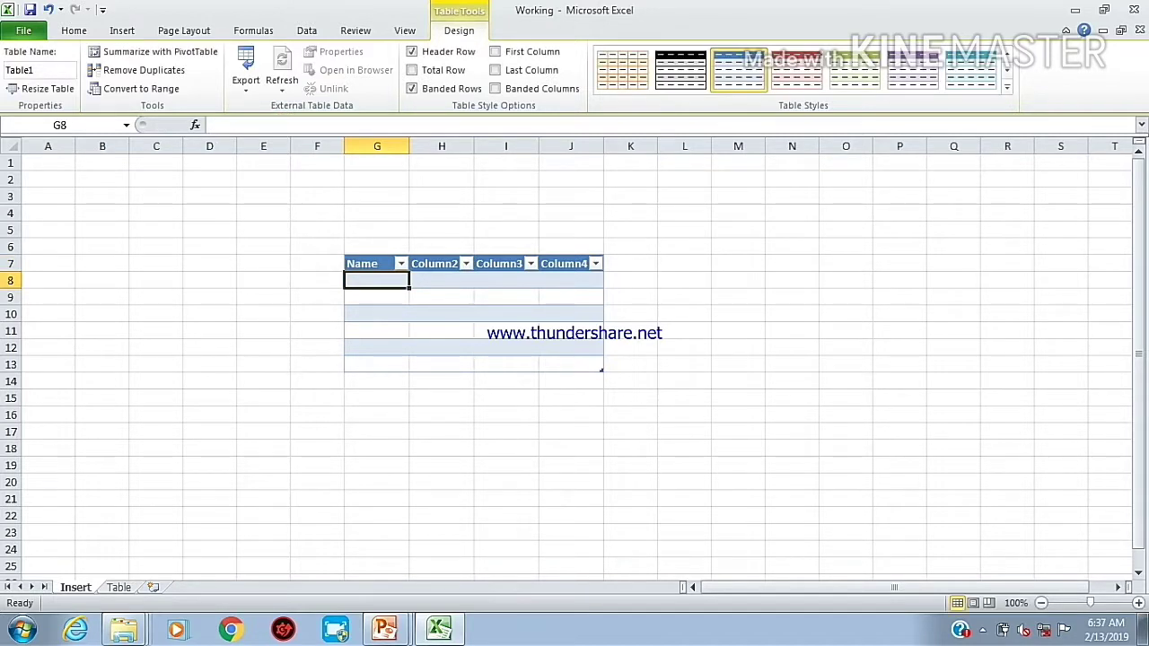
- Rename the table's second column header in H7 to "Area"
click(432, 264)
double_click(261, 124)
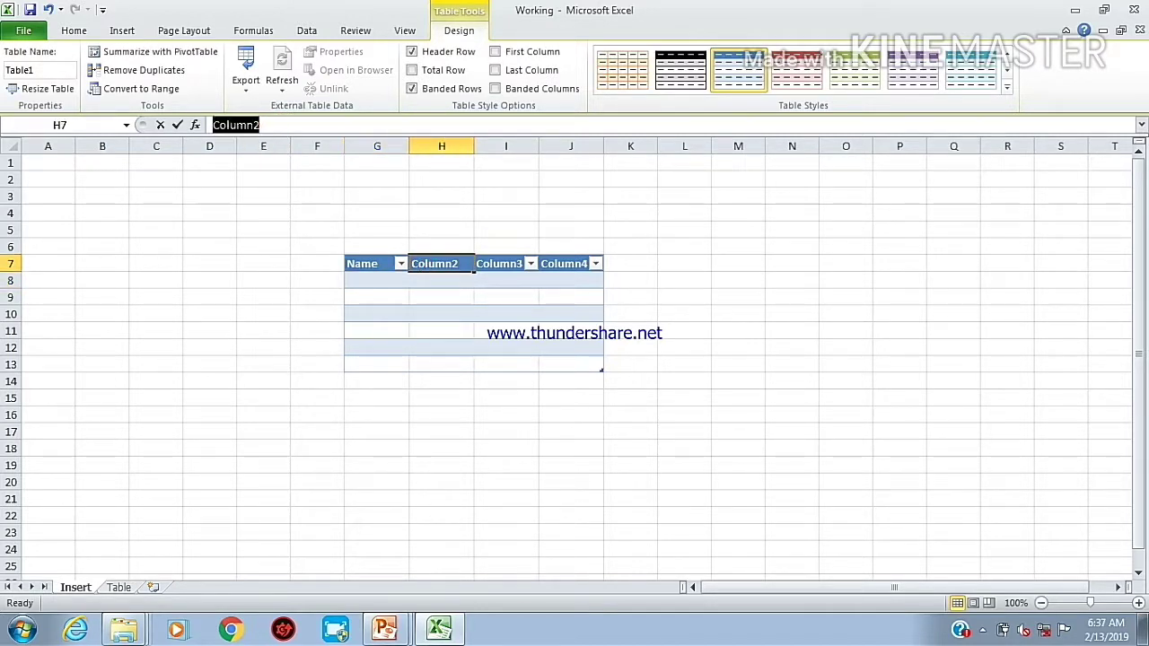
text(Ar)
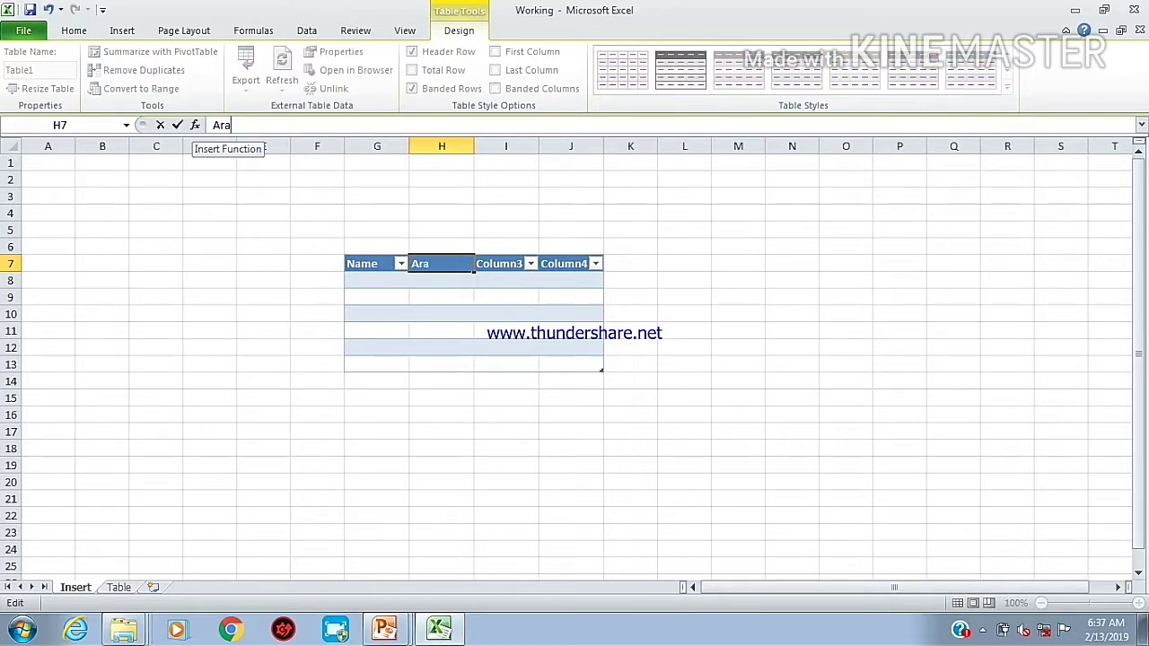
text(ea)
key(Return)
click(684, 313)
drag(375, 280, 574, 381)
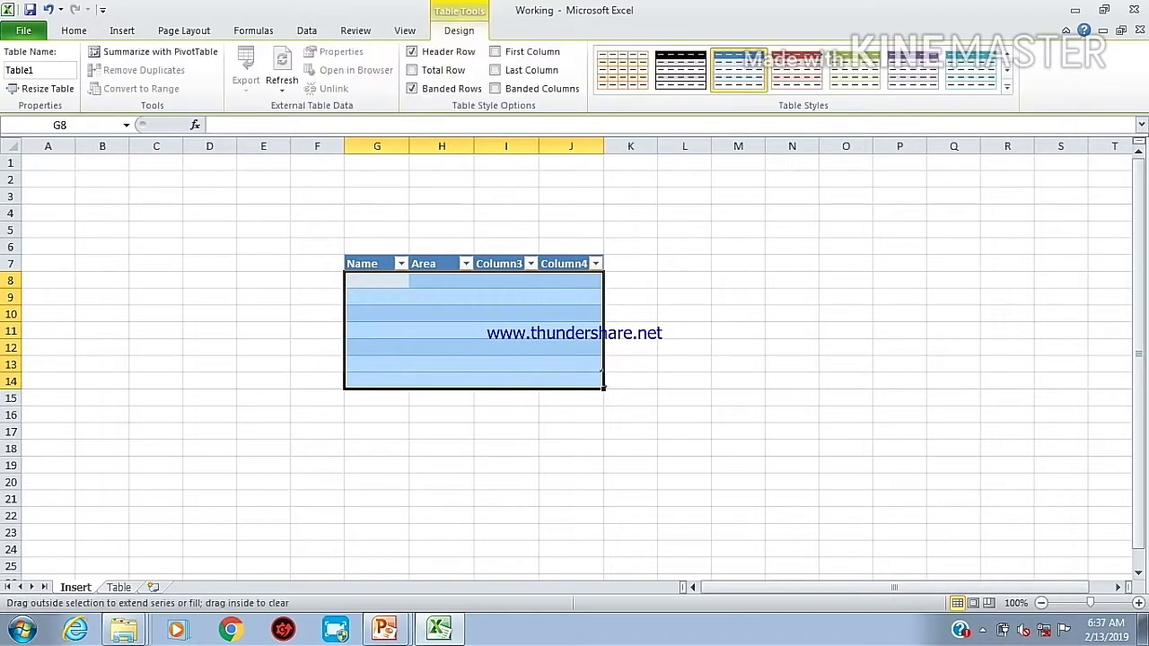
click(386, 292)
drag(373, 264, 570, 364)
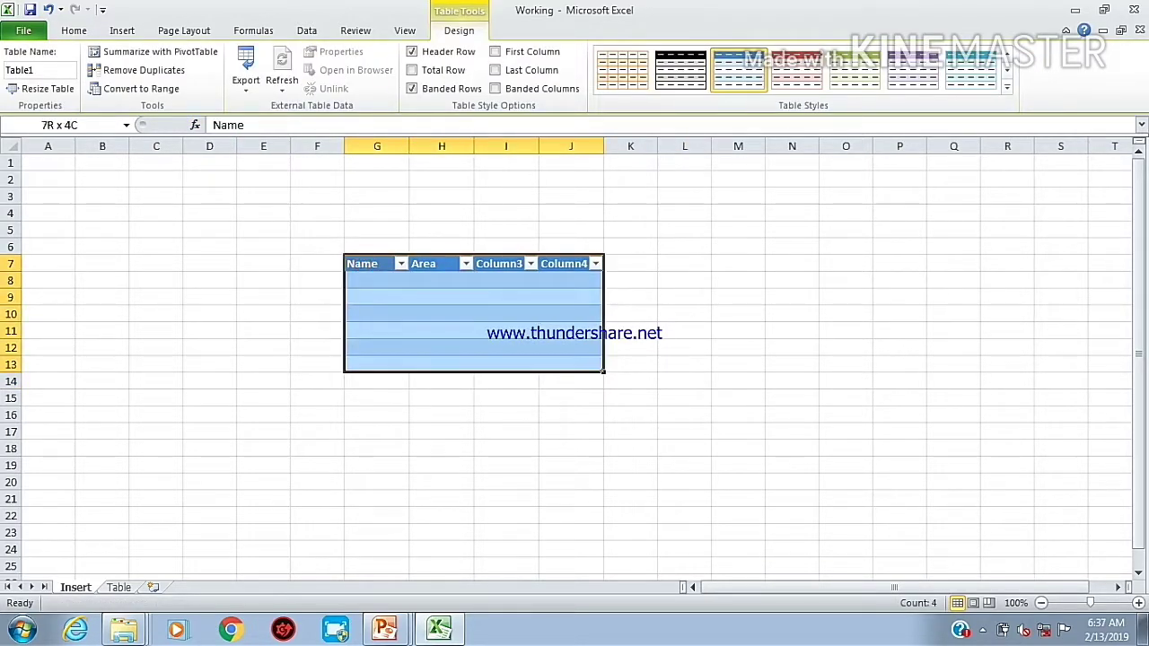
click(250, 401)
click(297, 435)
click(276, 398)
click(339, 451)
- Apply the aqua banded table style with a solid header row to the table in G7:J13
drag(368, 264, 575, 364)
click(462, 33)
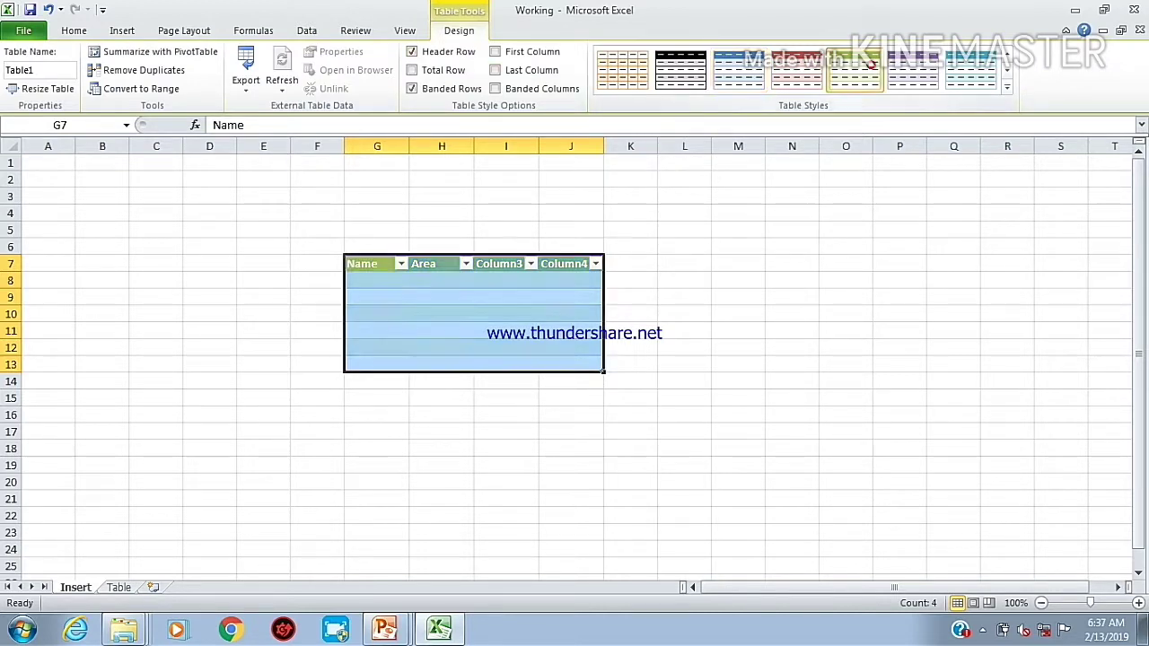
click(985, 71)
click(699, 383)
click(695, 412)
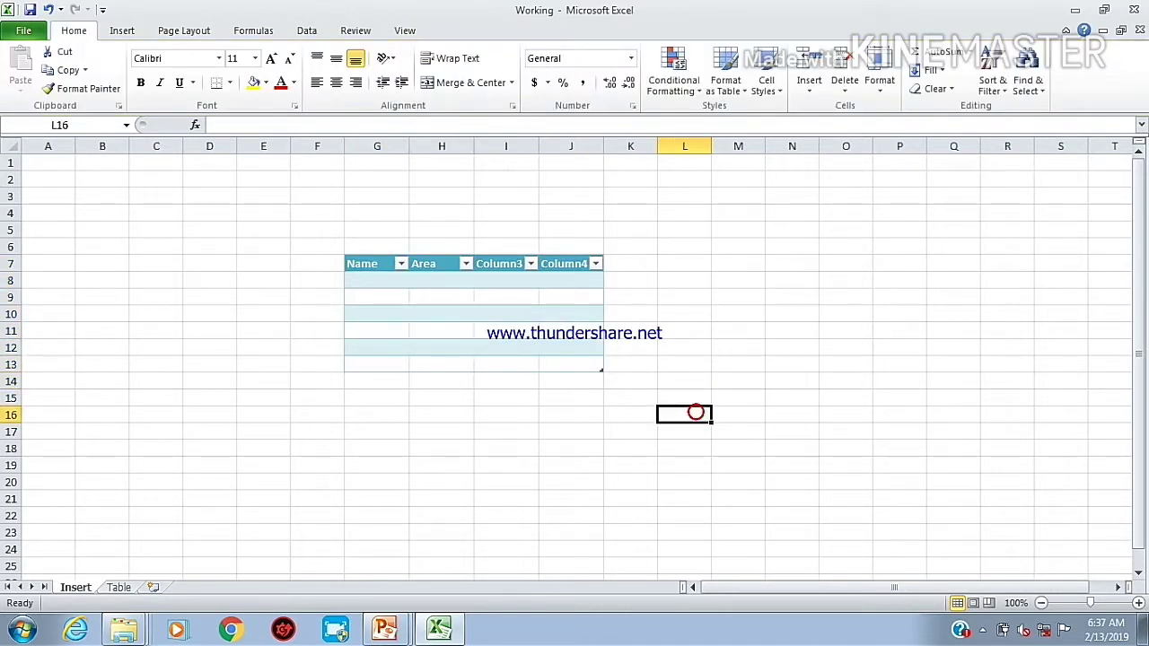
click(327, 263)
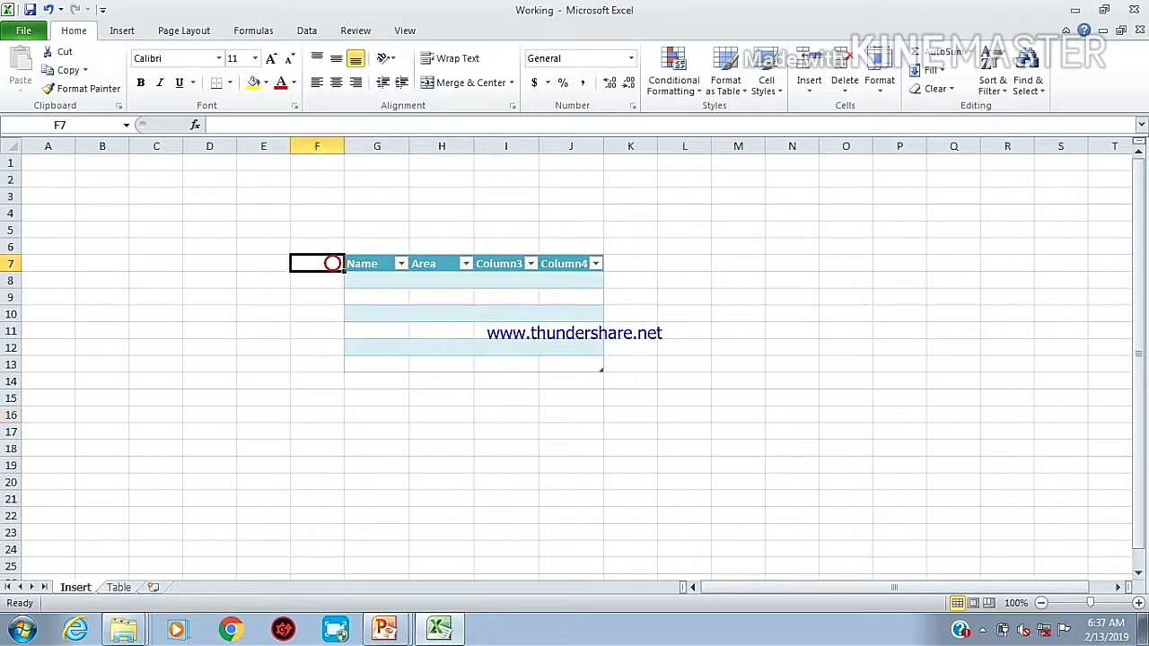
- Undo the table's aqua style, header renames and creation, and redo the removal of the picture
click(51, 11)
click(51, 11)
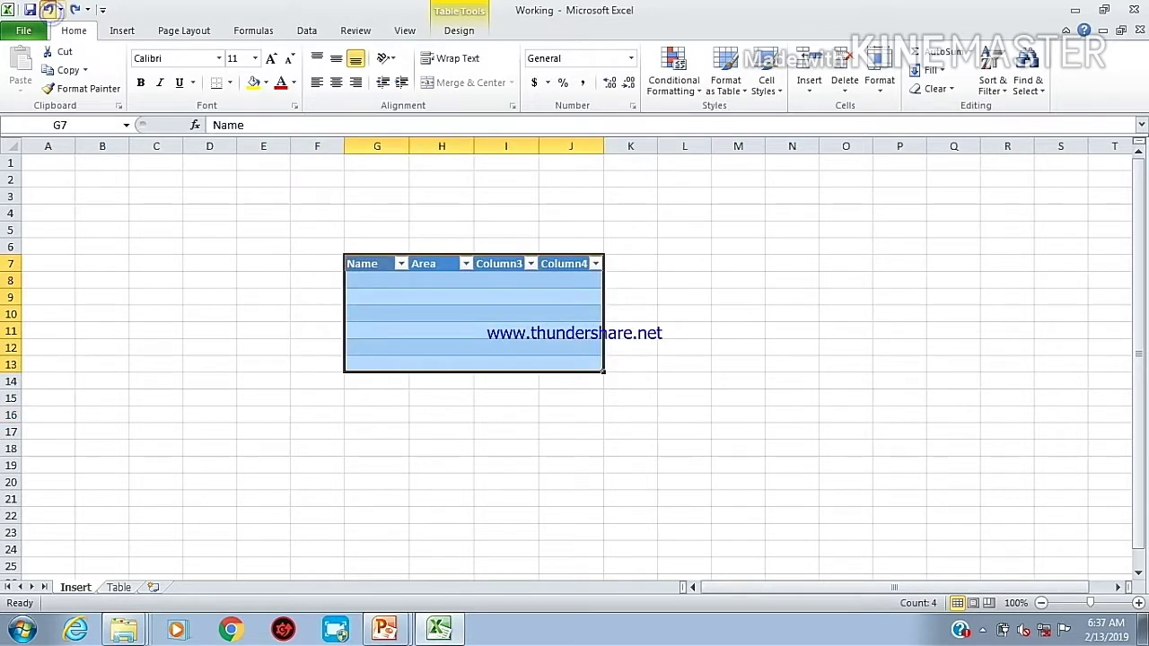
click(51, 11)
click(51, 11)
click(51, 10)
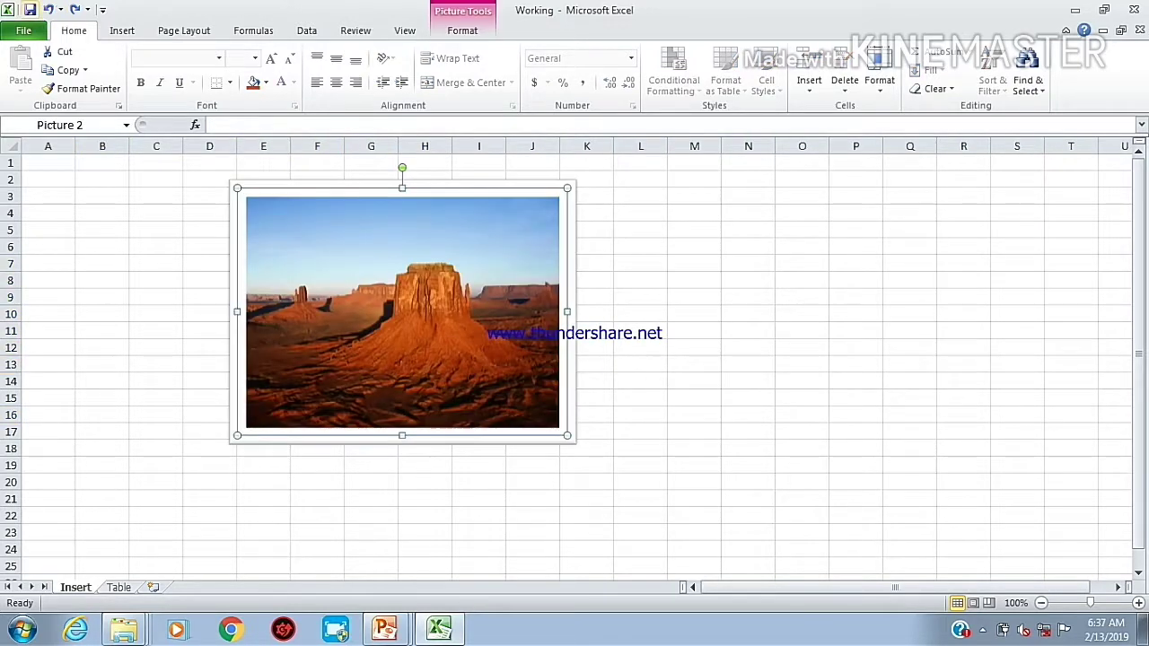
click(76, 10)
- Create a table over the range G5:J10 with the "My table has headers" option off
click(118, 31)
click(68, 67)
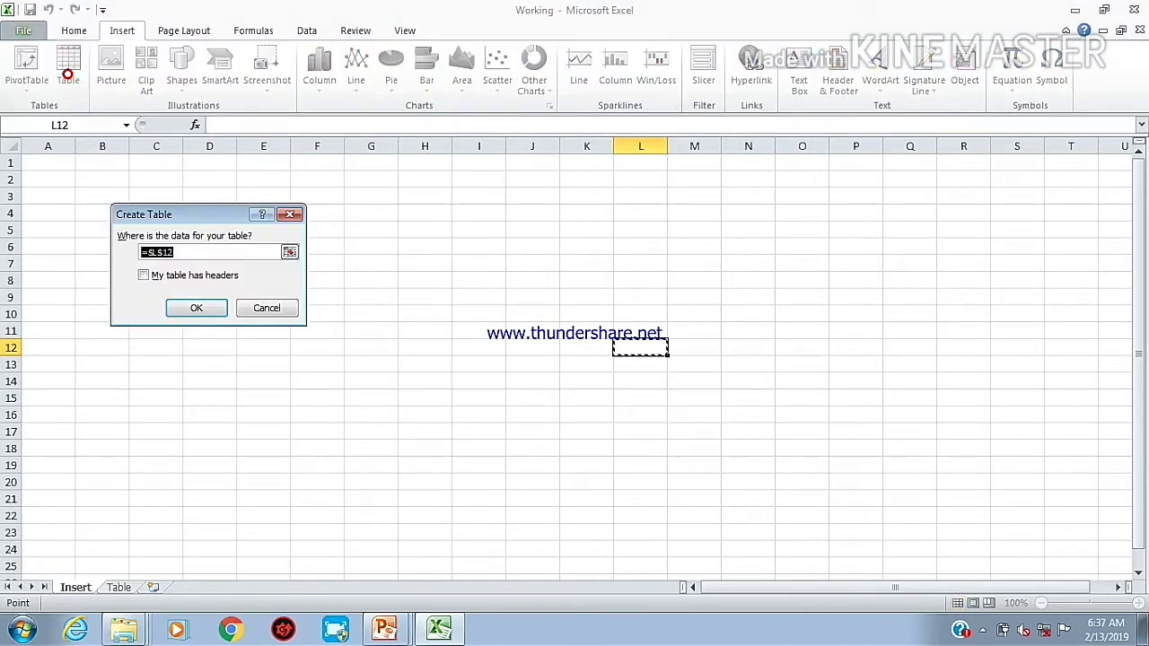
drag(390, 231, 556, 318)
click(200, 308)
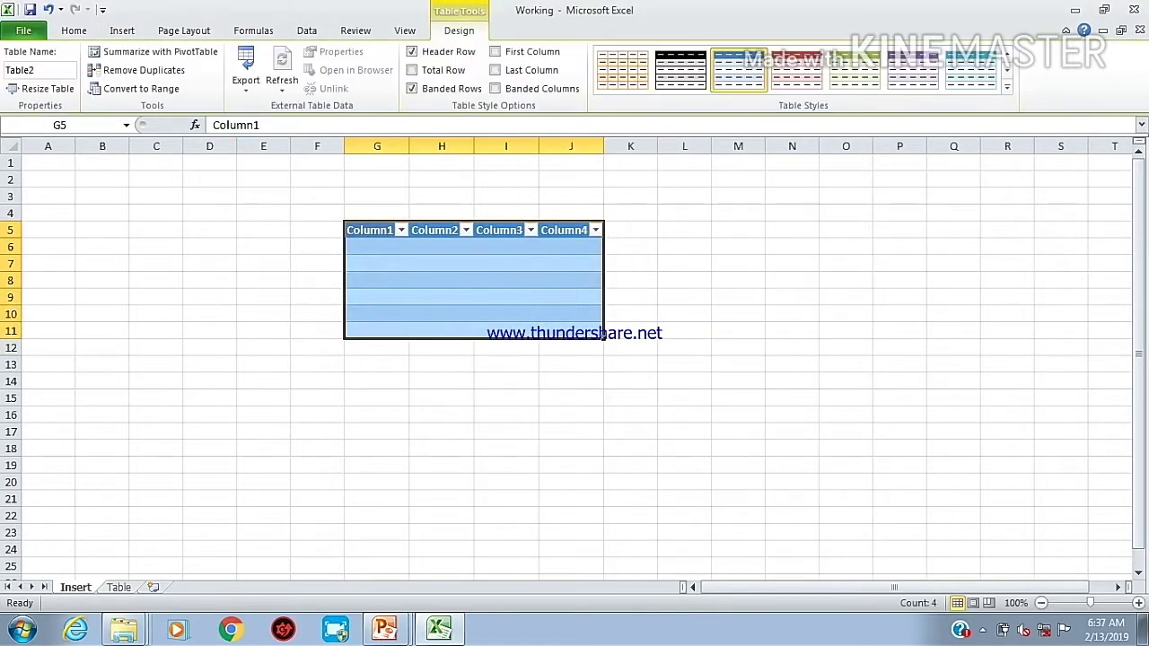
- Select cells in the new table, including its first header, and undo the table's creation
click(395, 264)
click(352, 235)
click(436, 297)
click(362, 235)
click(47, 9)
click(438, 287)
- Show the Clip Art search pane and close it again
click(122, 30)
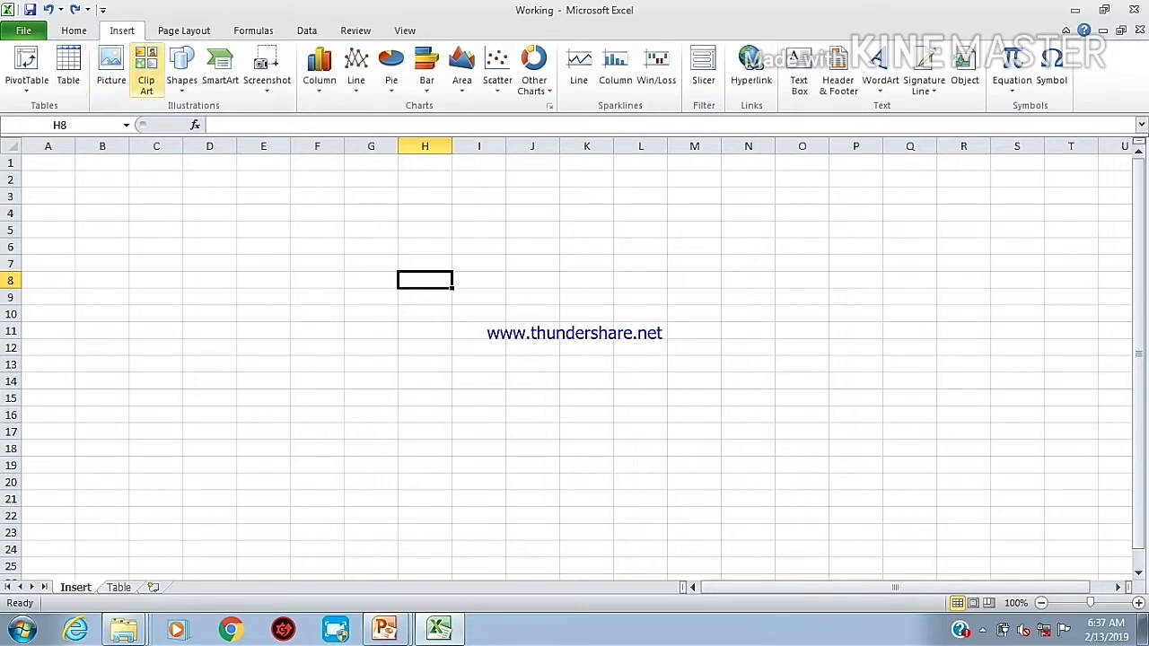
click(146, 76)
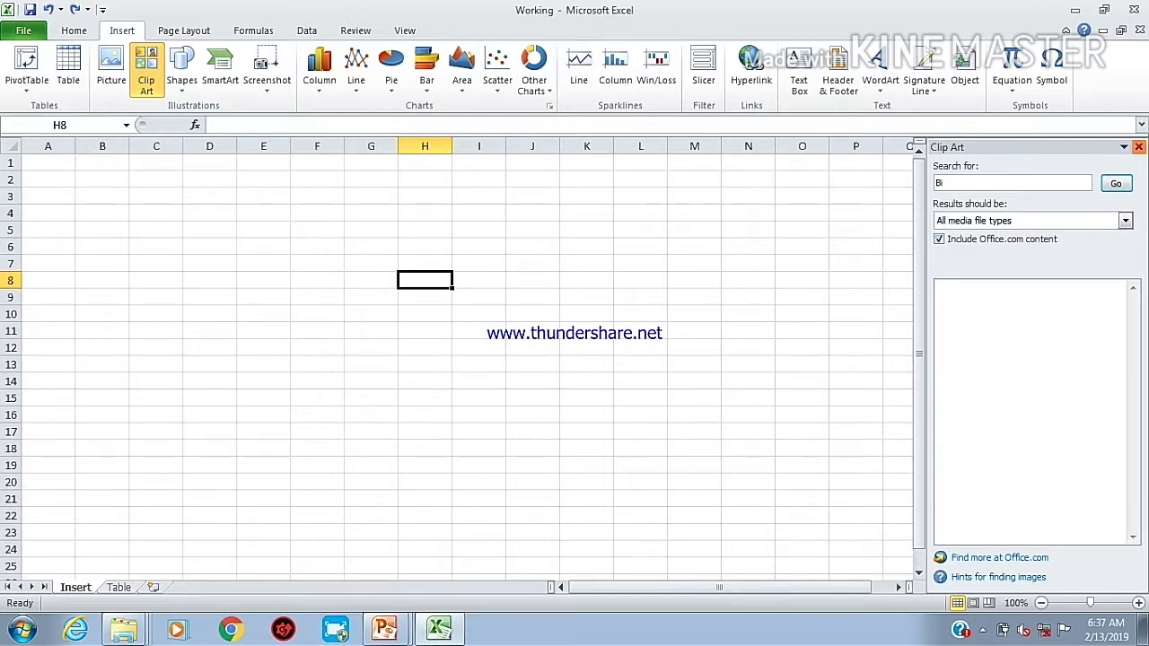
click(1138, 146)
- Draw a right block arrow about 1.98" wide and 1.19" tall across columns C to F, rows 6 to 11
drag(640, 263, 606, 262)
click(181, 72)
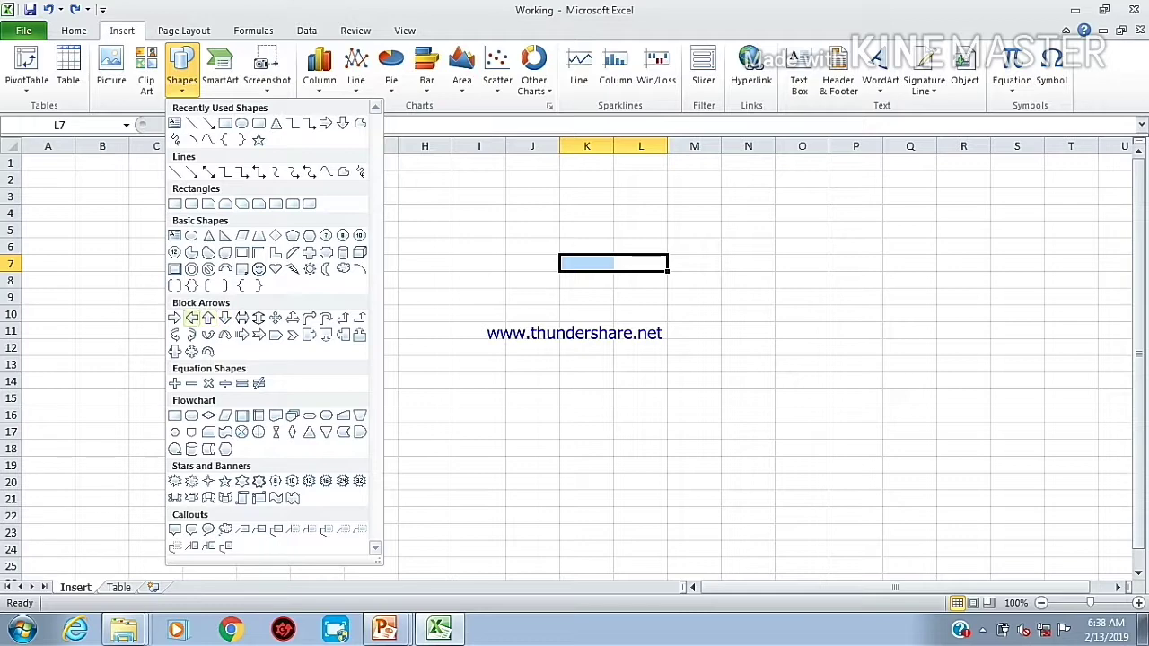
click(174, 318)
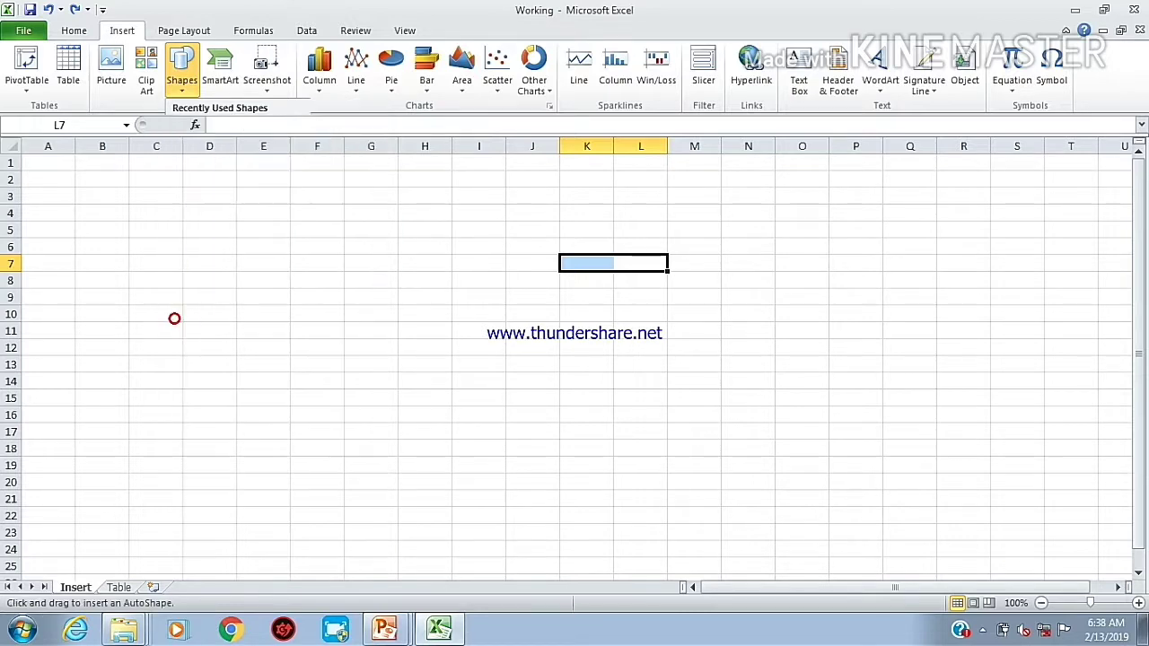
drag(148, 241, 308, 338)
- Apply the purple filled shape style to the right arrow
click(317, 347)
click(260, 289)
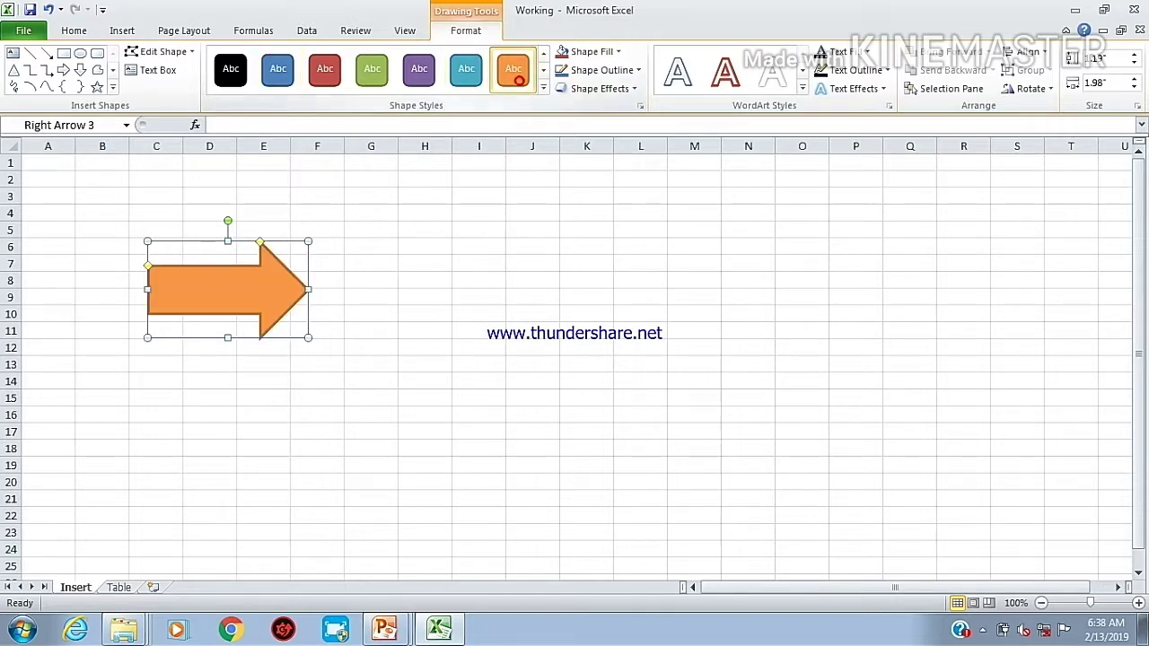
click(399, 68)
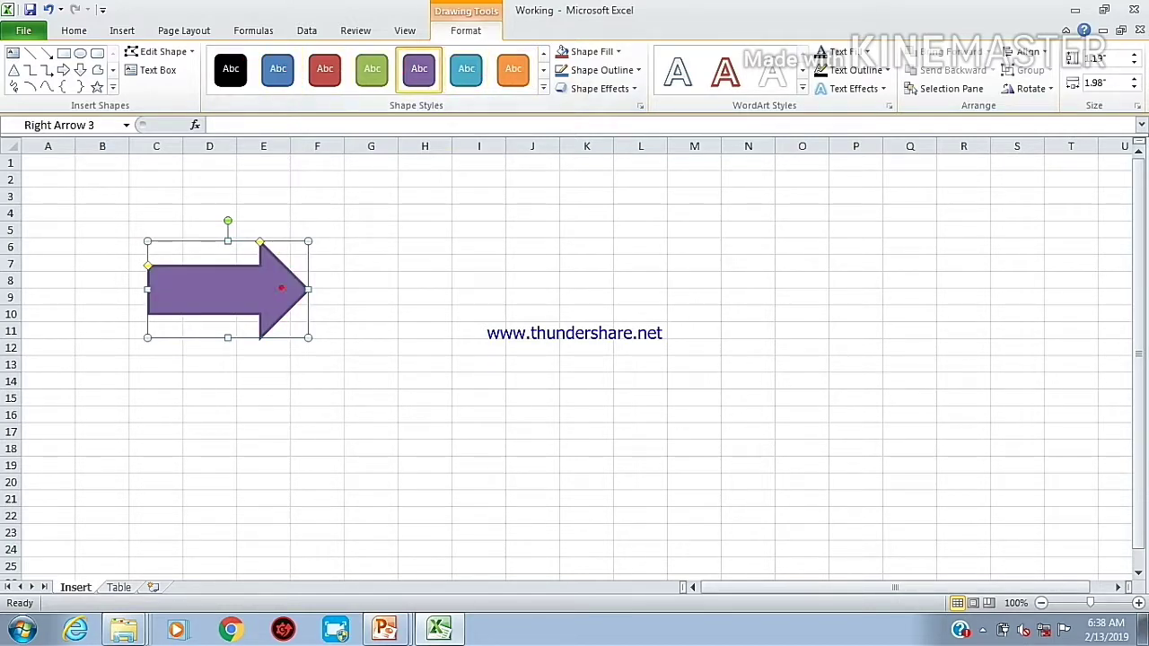
- Enter the text "ffff" inside the right arrow and reselect the shape
click(218, 286)
click(211, 328)
double_click(219, 304)
key(ctrl+a)
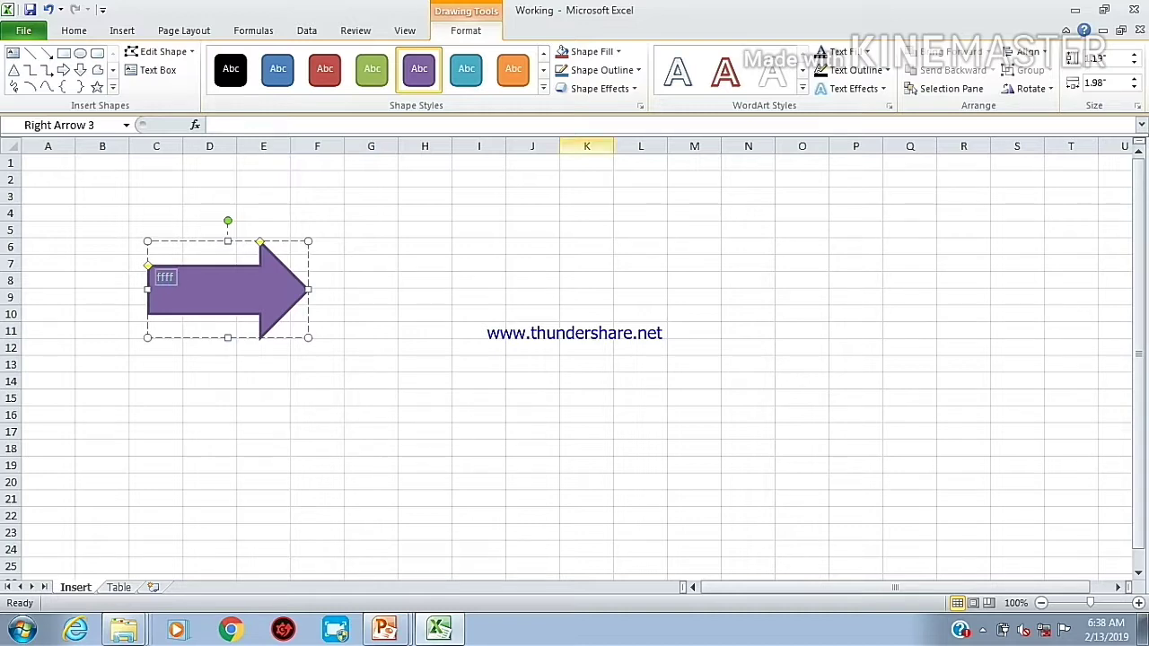
click(401, 283)
double_click(305, 283)
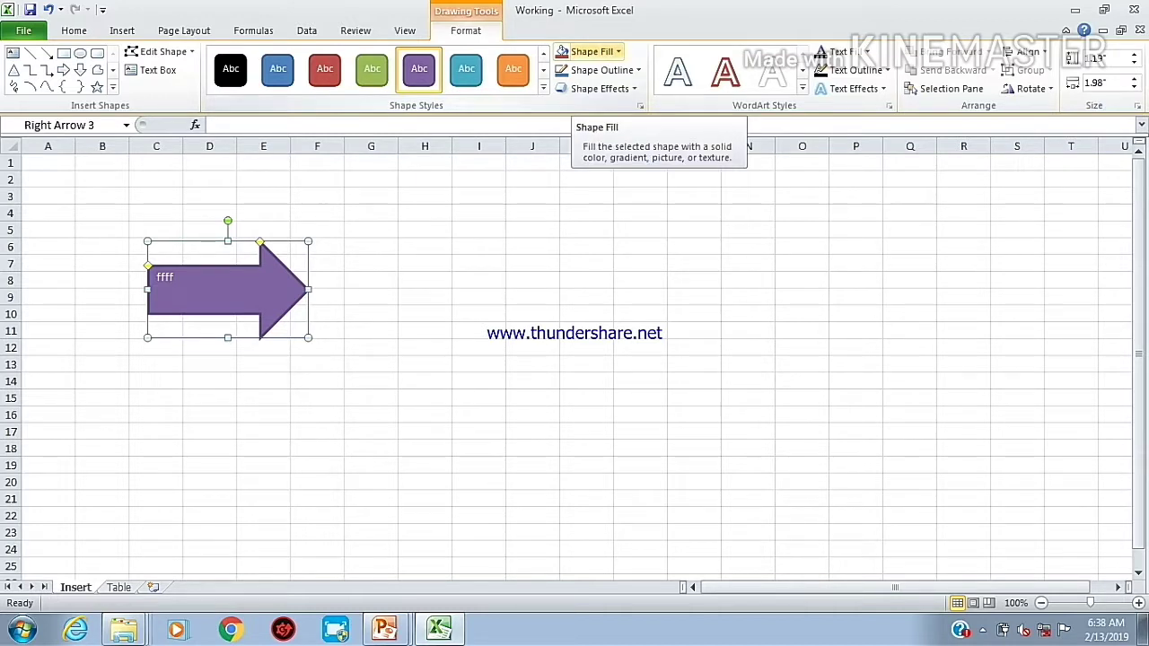
- Fill the right arrow with a light blue theme colour and set its outline to white
click(618, 51)
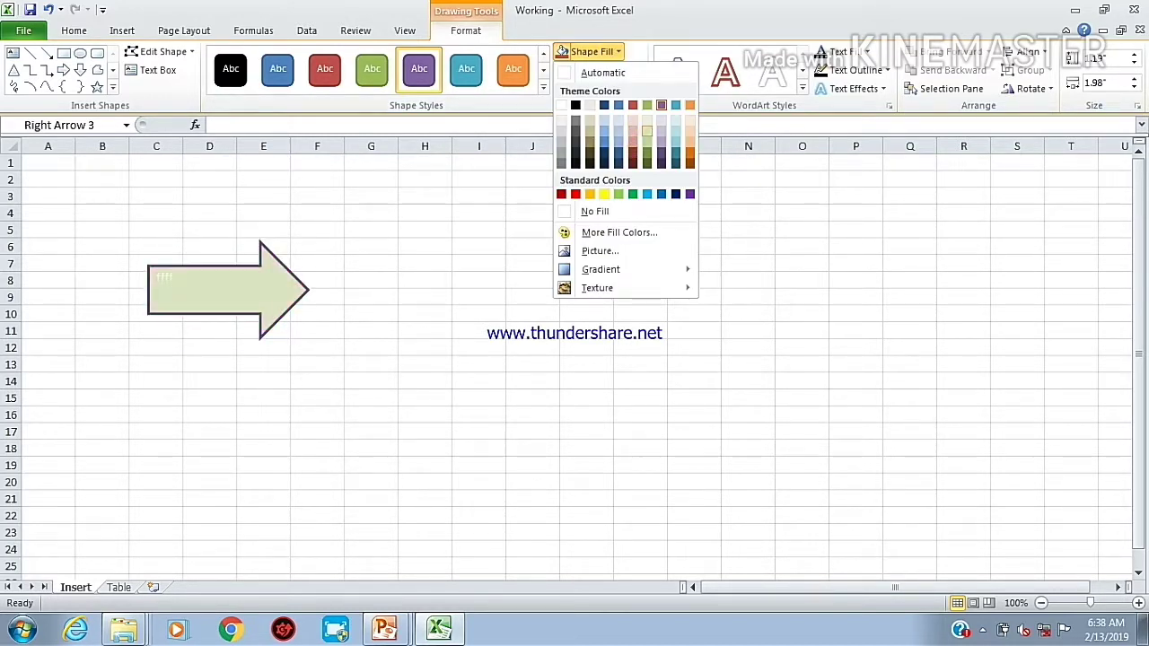
click(618, 128)
click(601, 70)
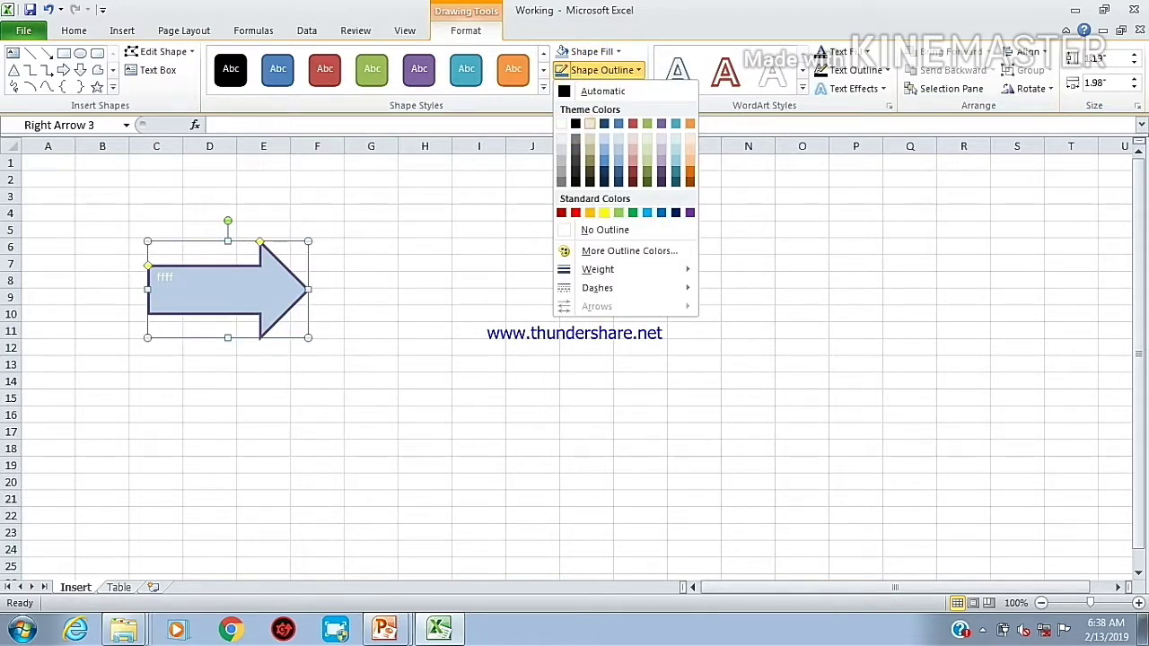
click(561, 123)
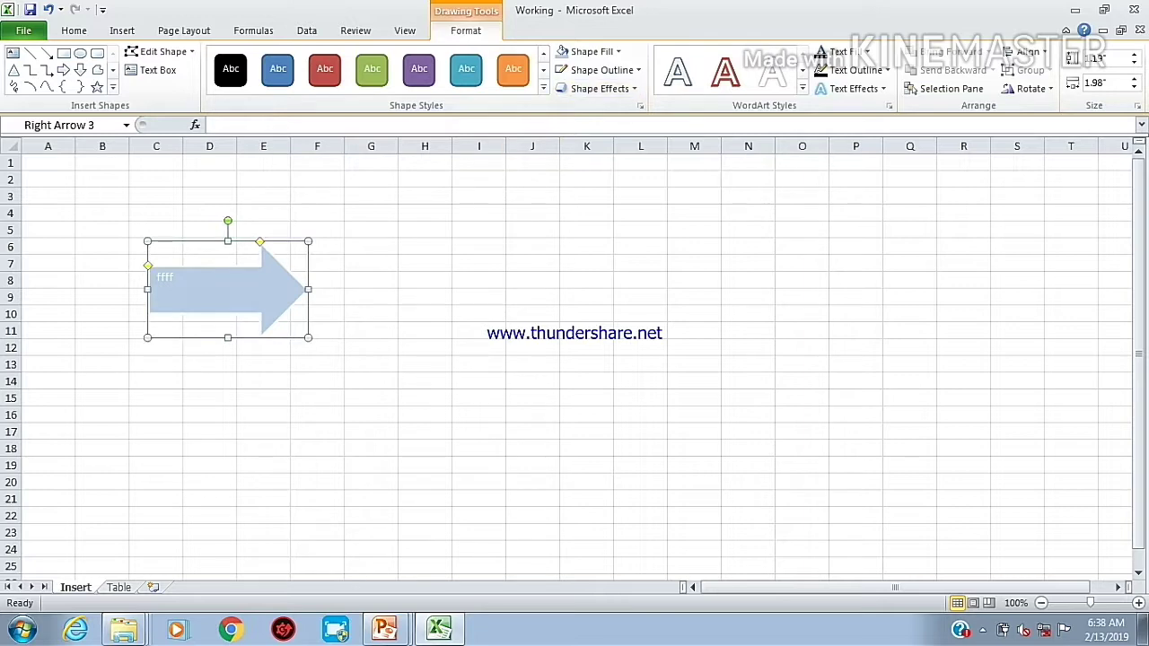
- Apply the reflection variation in the second row, first column, to the right arrow
click(599, 88)
mouse_move(613, 195)
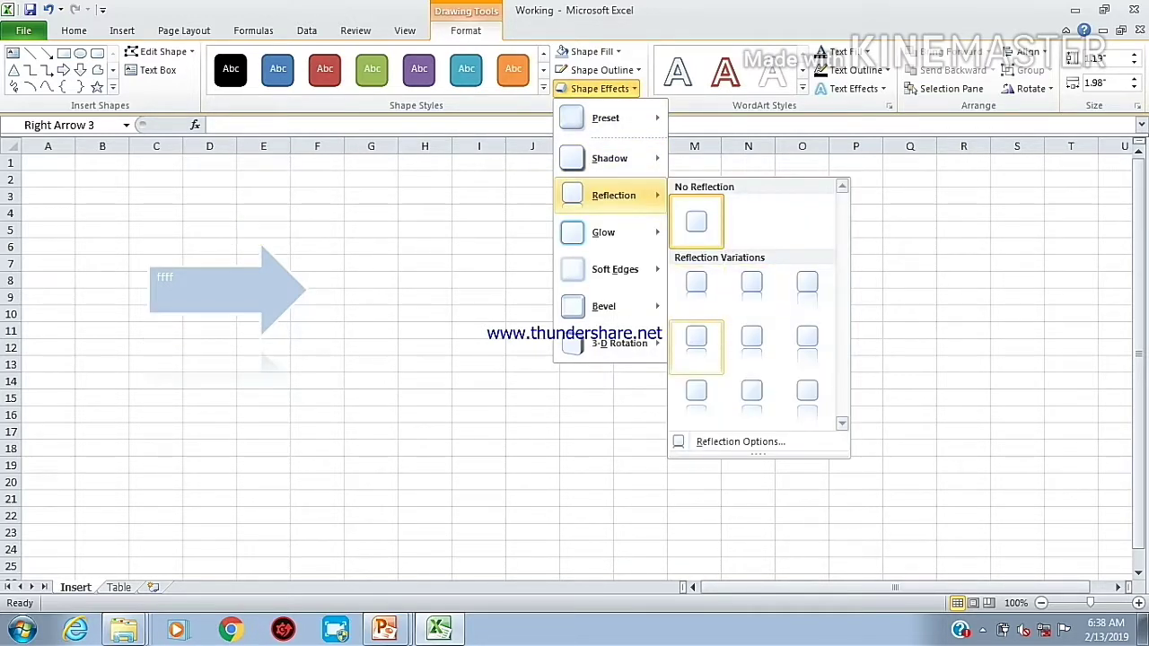
click(695, 336)
click(600, 380)
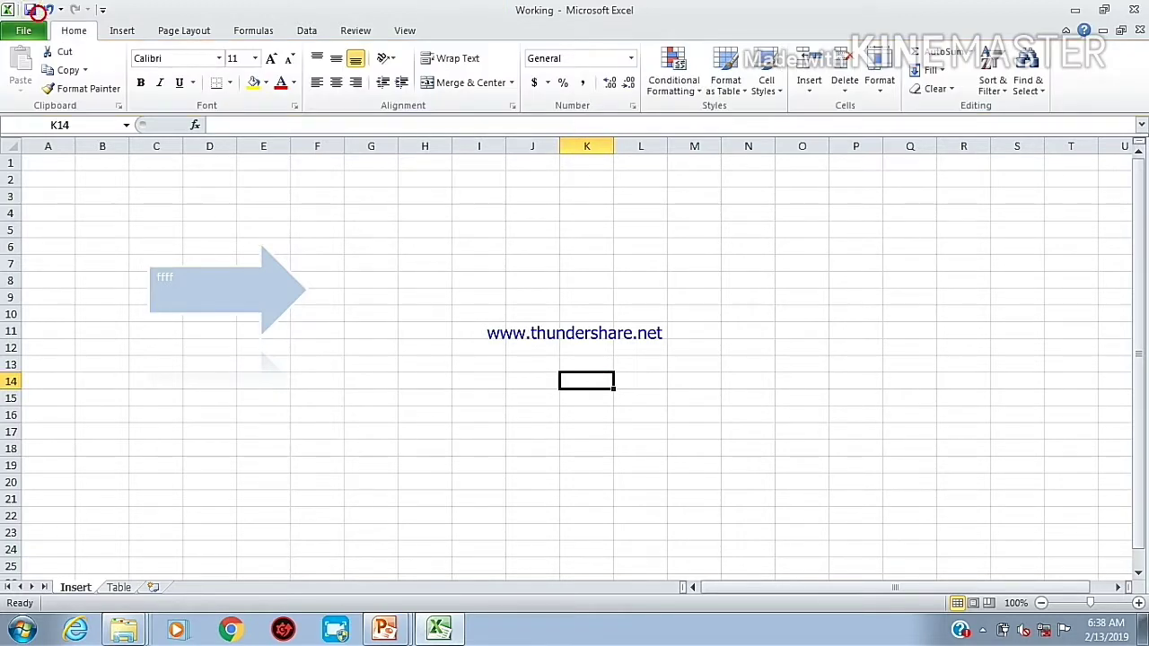
- Make the right arrow's "ffff" text black and give it a text effect
click(244, 312)
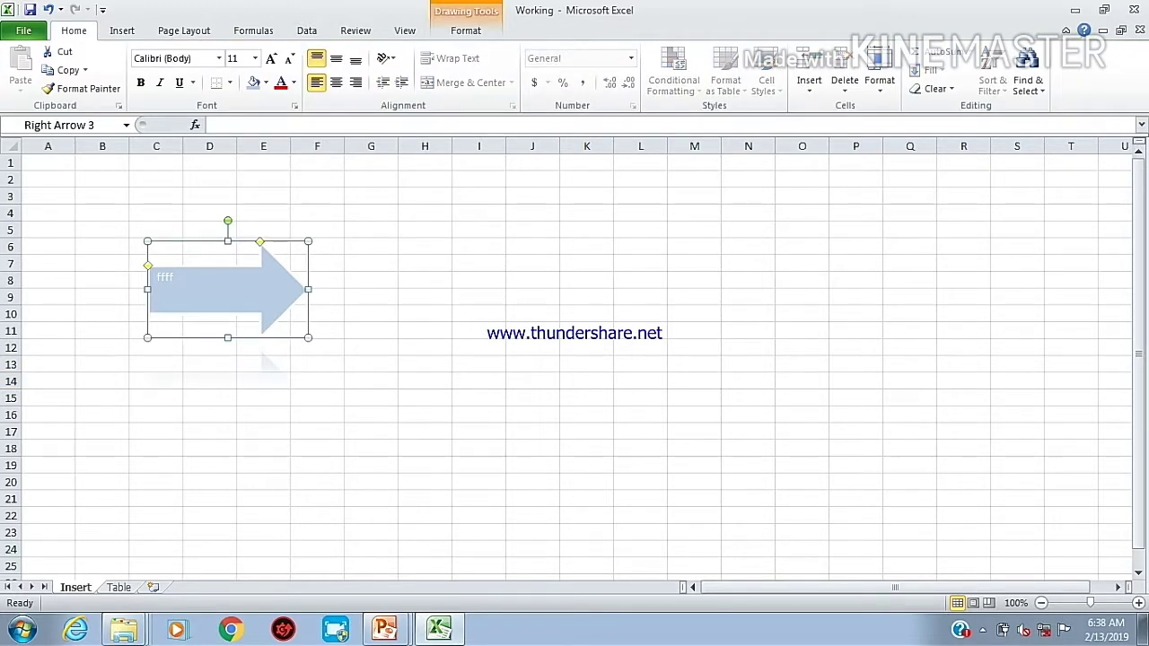
click(466, 31)
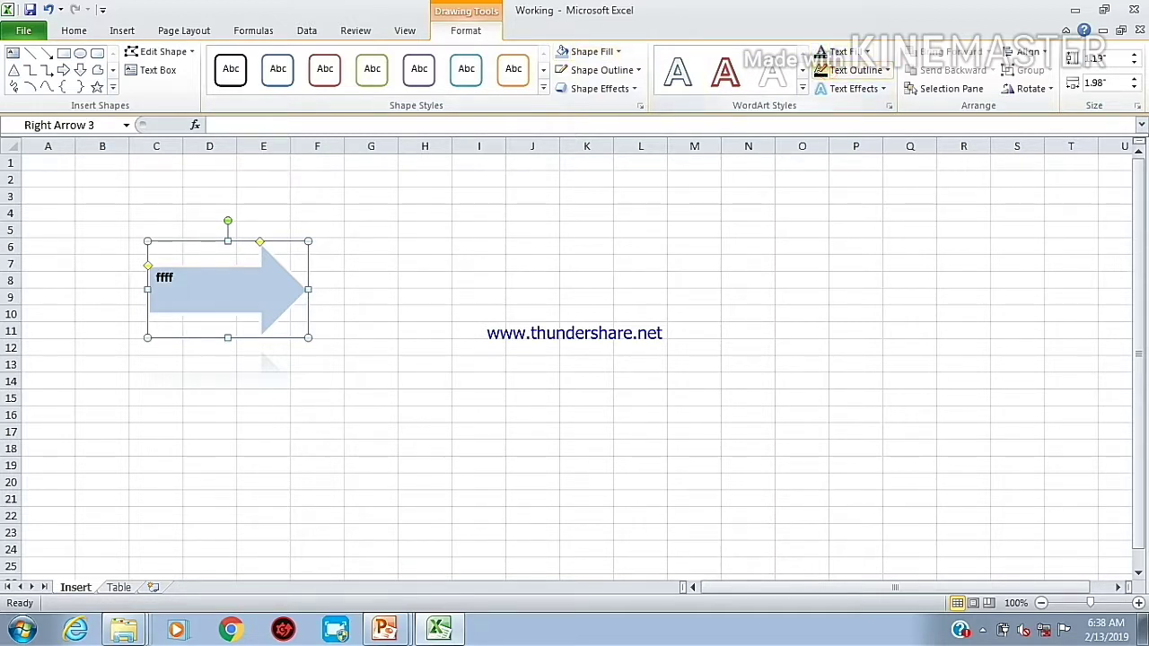
click(853, 87)
click(741, 297)
click(747, 277)
click(270, 299)
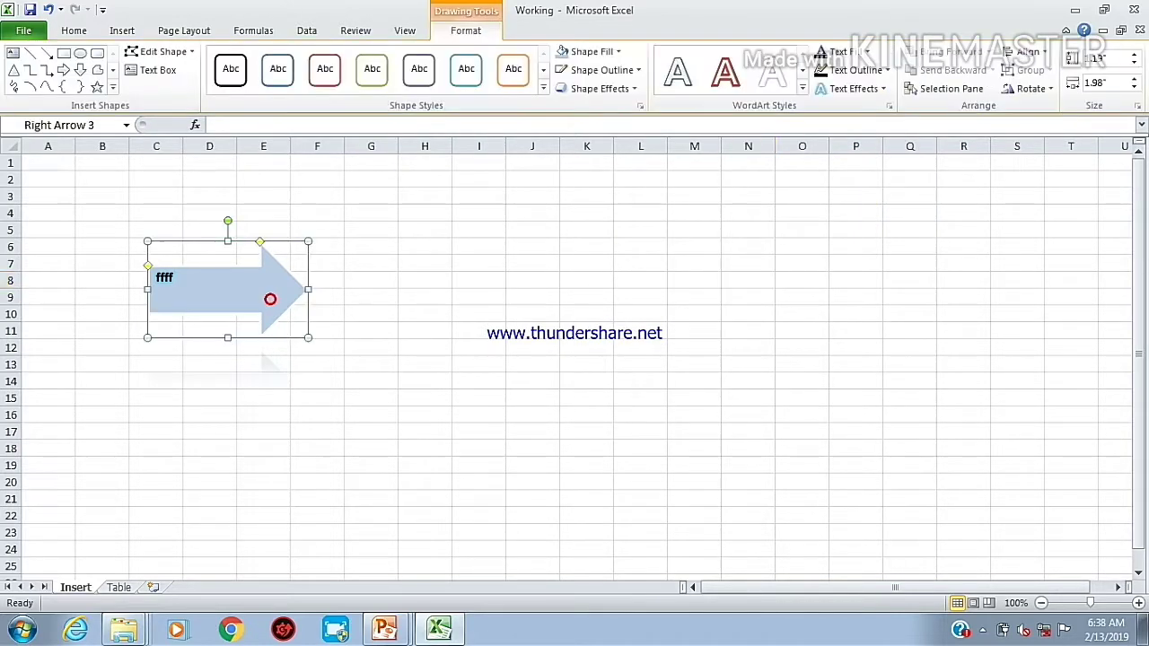
click(605, 446)
- Use Change Shape to set the arrow's shape to the right block arrow
click(254, 303)
click(161, 51)
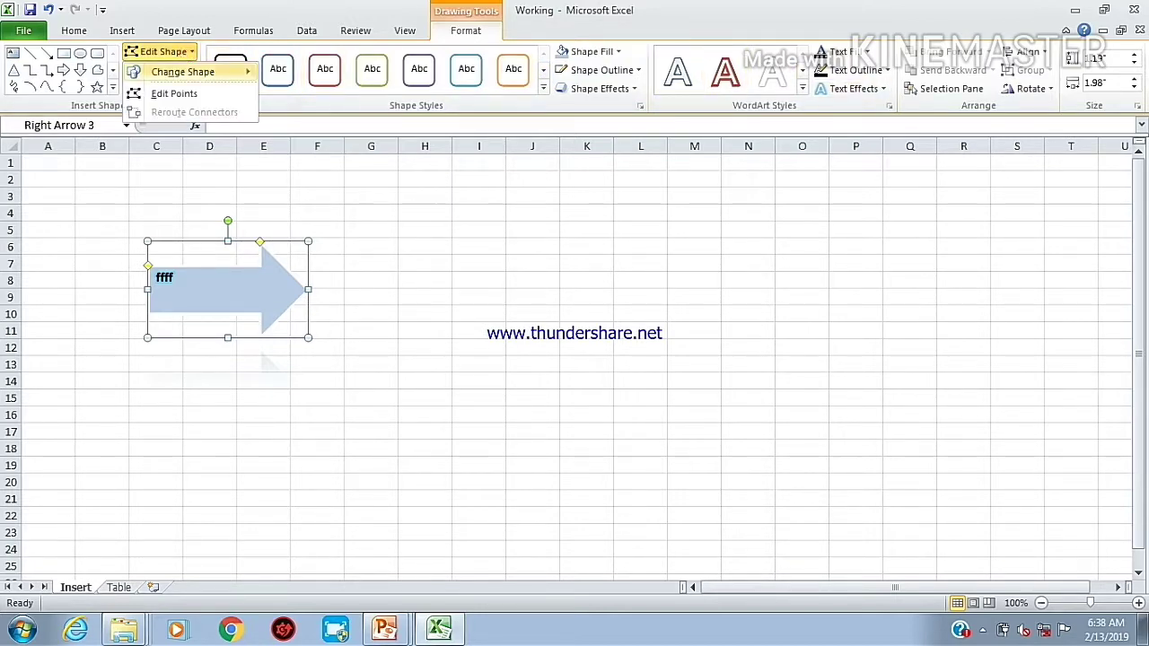
mouse_move(182, 72)
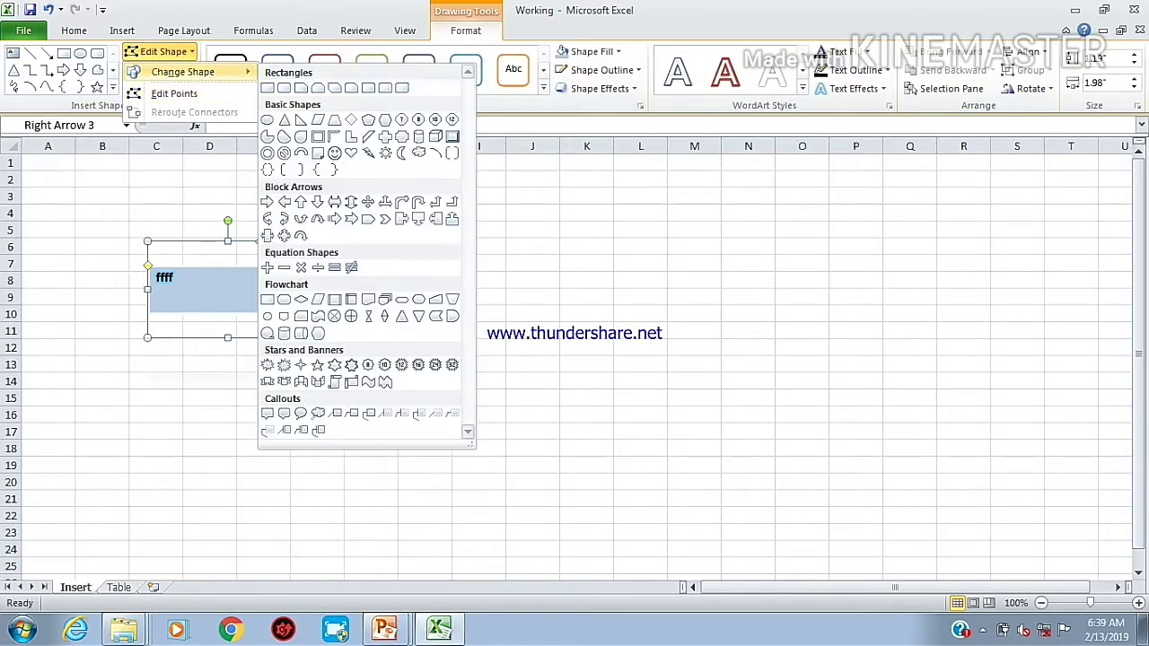
click(267, 202)
click(426, 328)
click(266, 290)
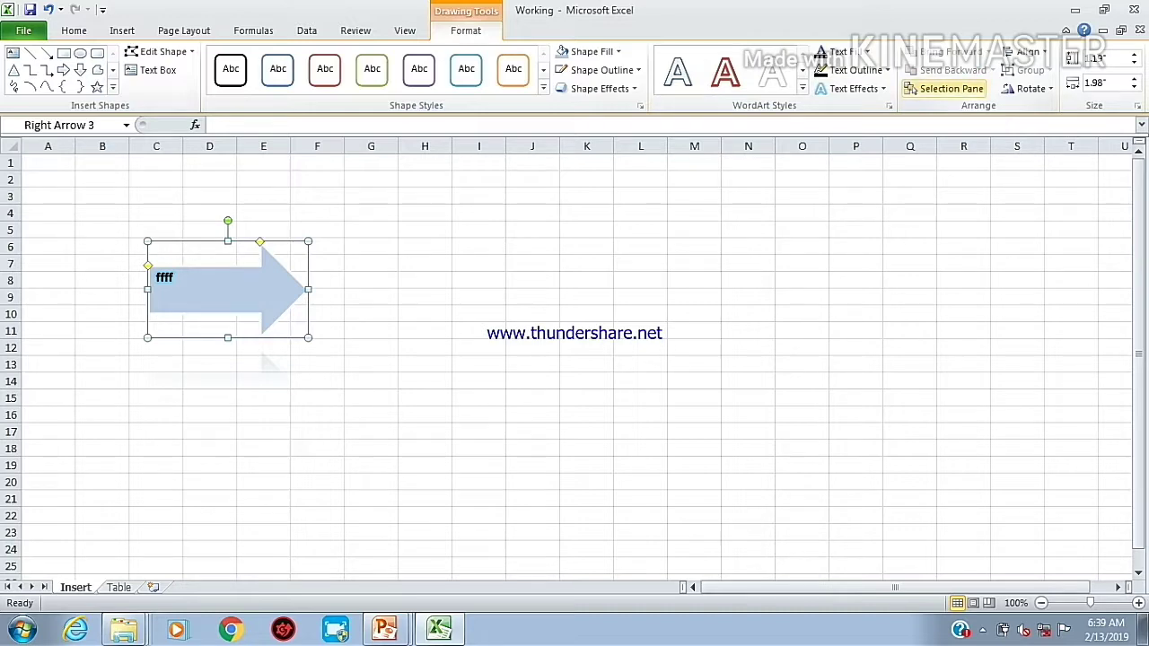
- Delete the right arrow shape from the sheet
click(370, 313)
click(287, 295)
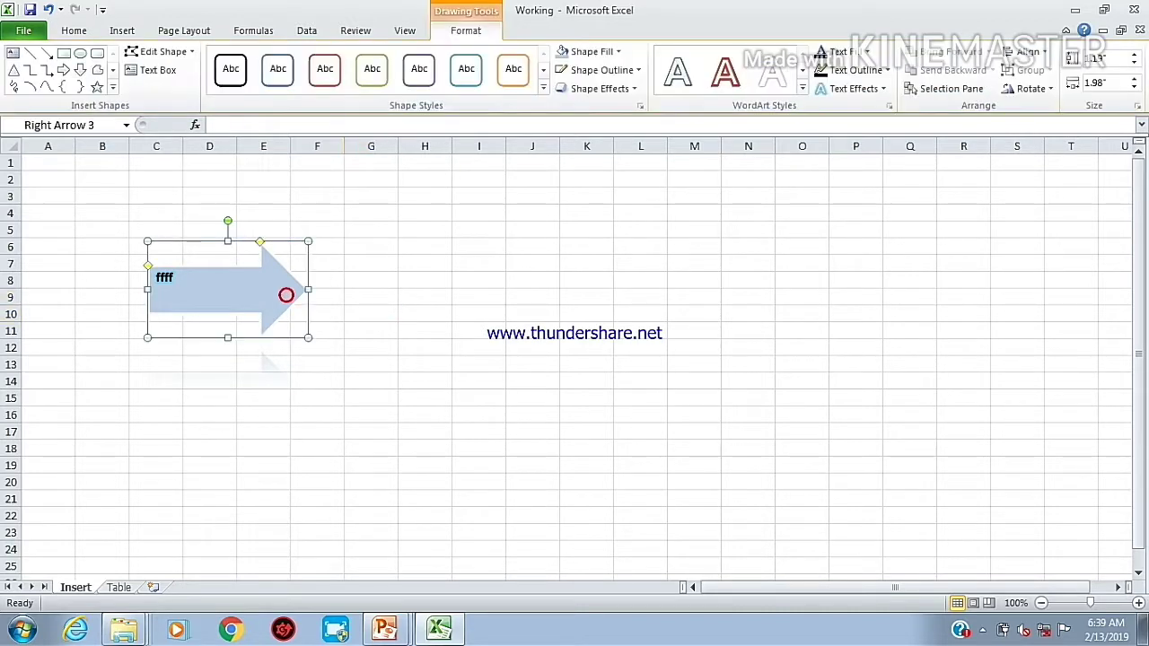
key(Delete)
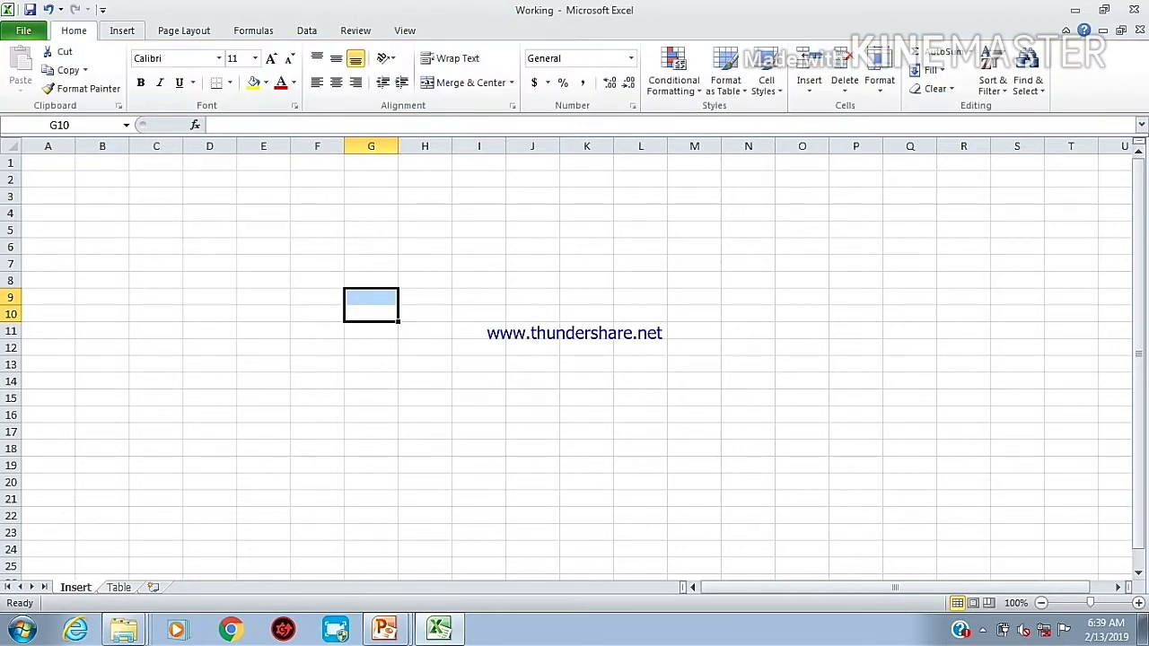
- Try to draw a freeform line with the Curve shape, starting near cell D3
click(126, 30)
click(181, 67)
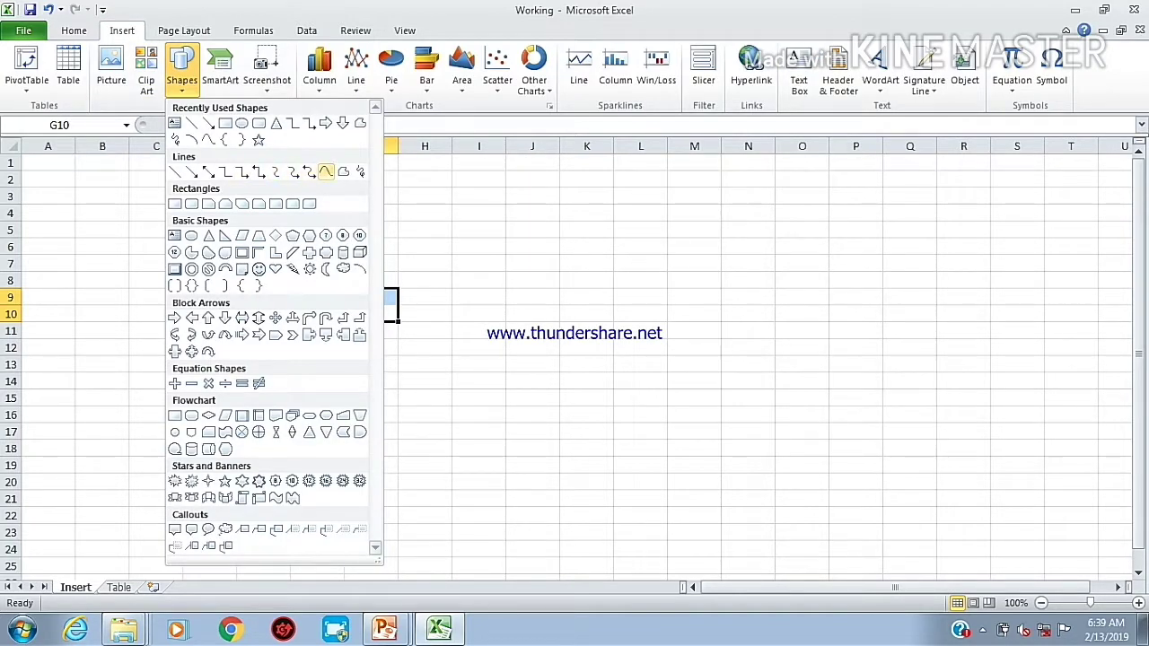
click(326, 171)
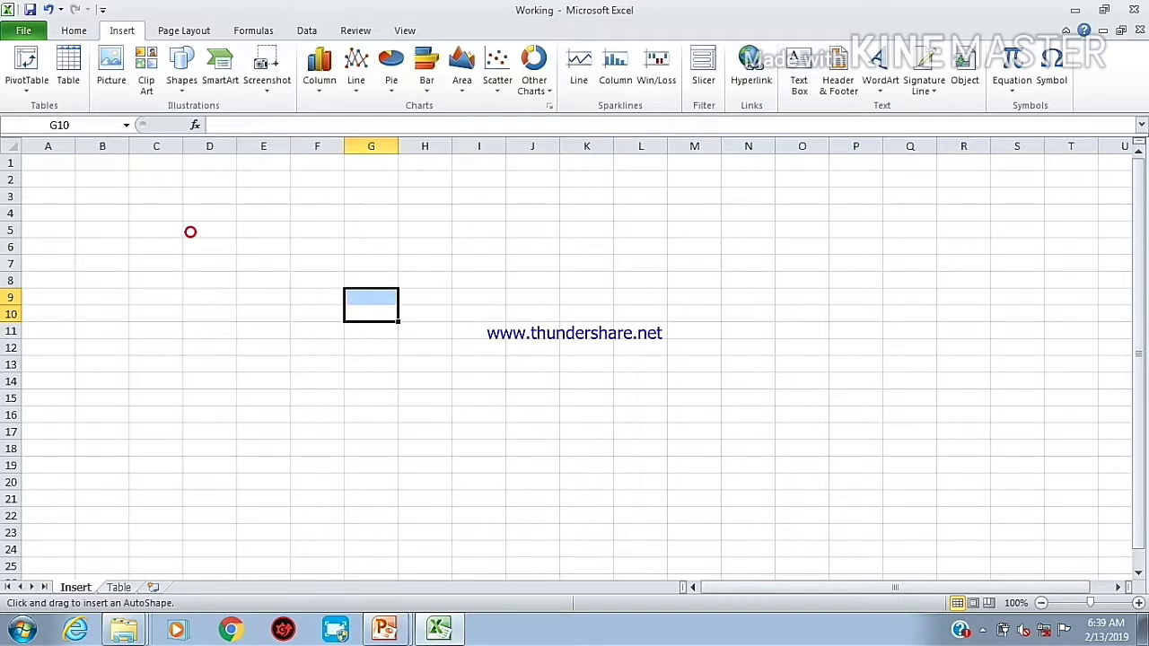
click(226, 196)
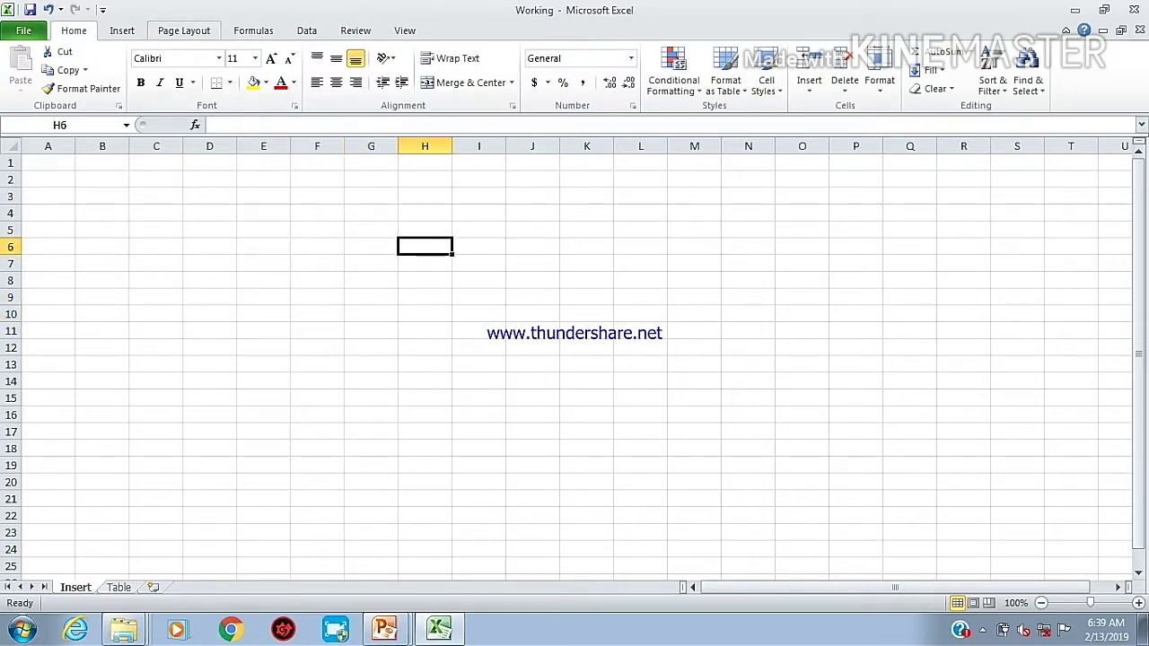
- Try to draw a curved connector from about cell D4 to cell H11
click(126, 31)
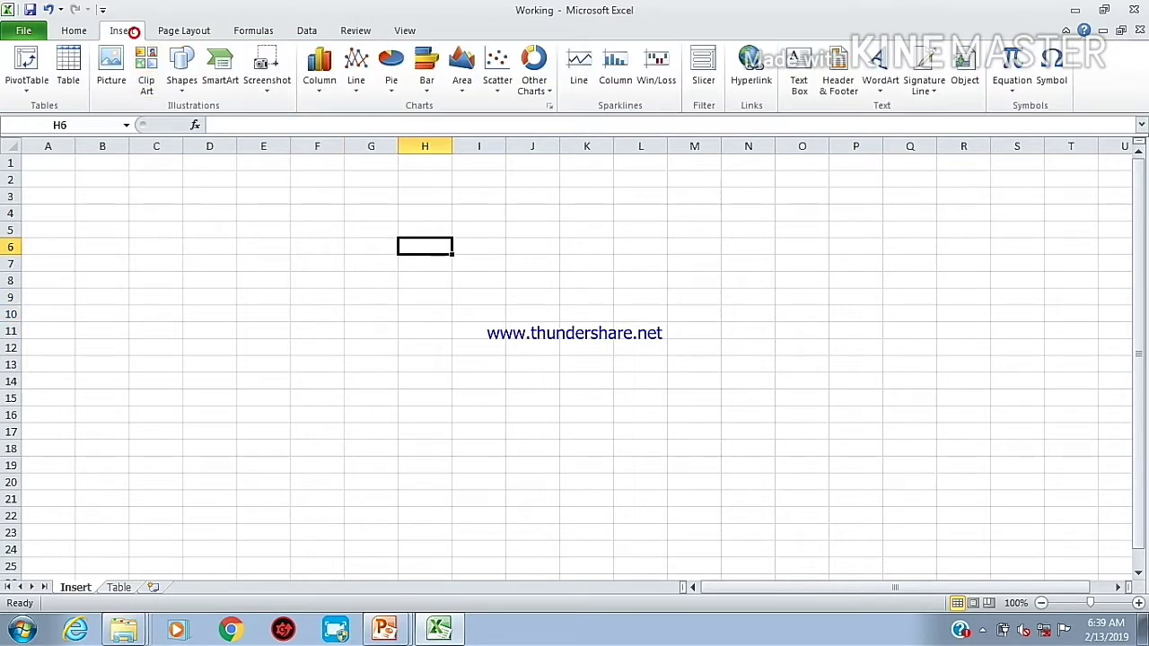
click(182, 68)
click(273, 174)
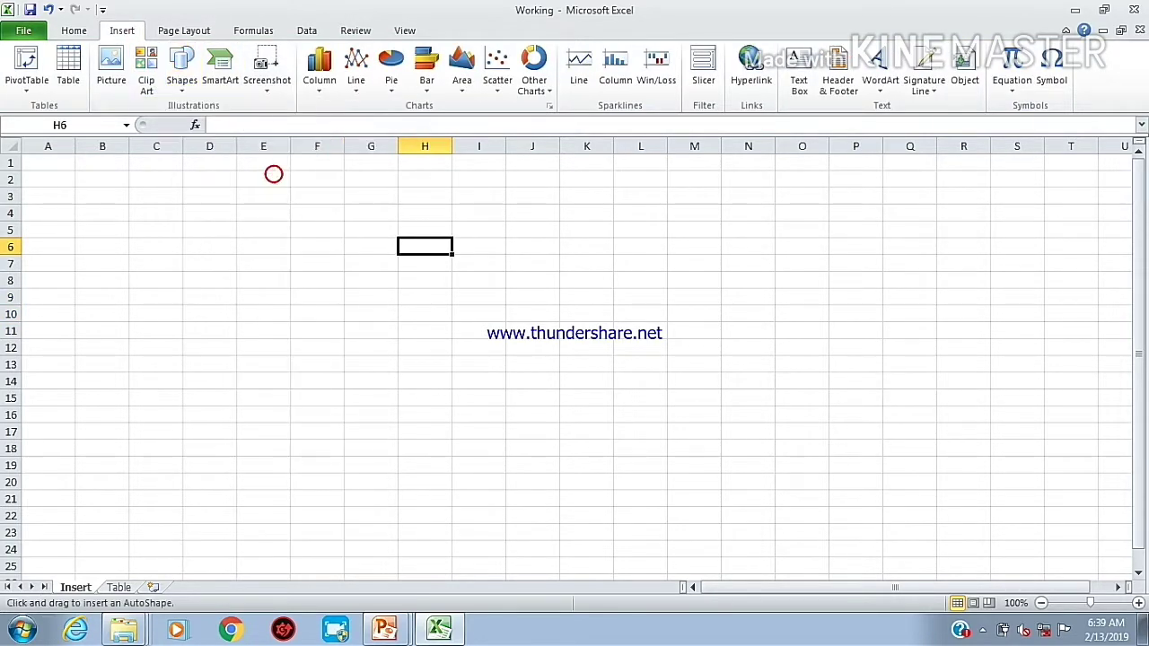
drag(200, 204, 417, 335)
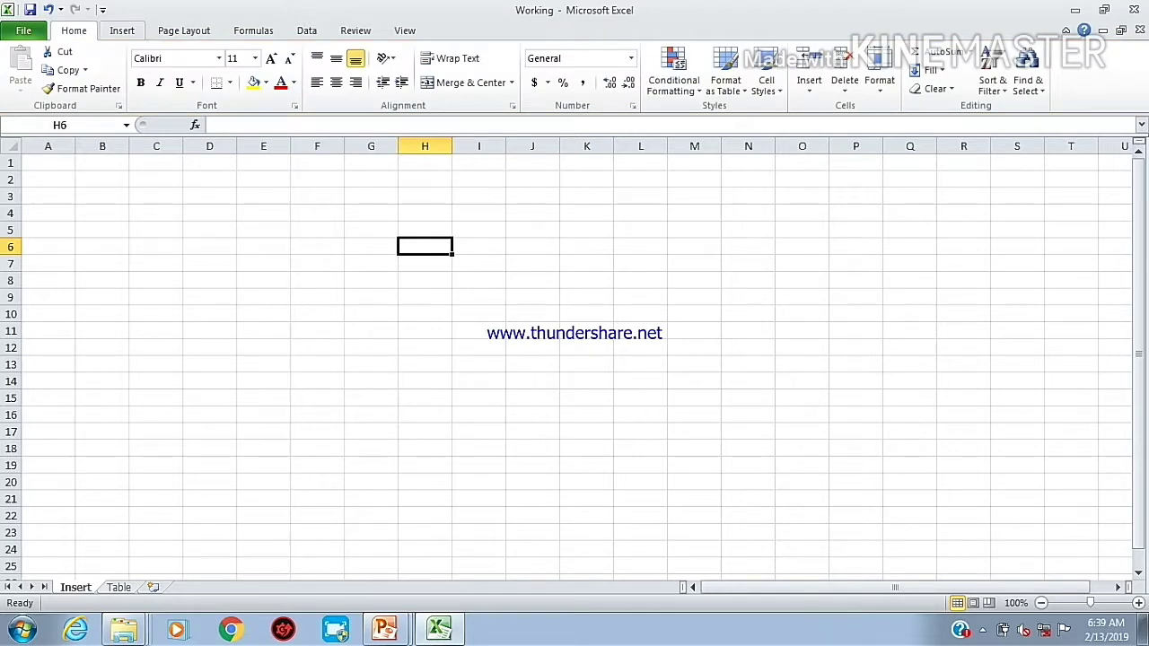
- Draw a right brace about 0.97" wide and 1.62" tall over columns D to F, and fill it with light blue
click(122, 30)
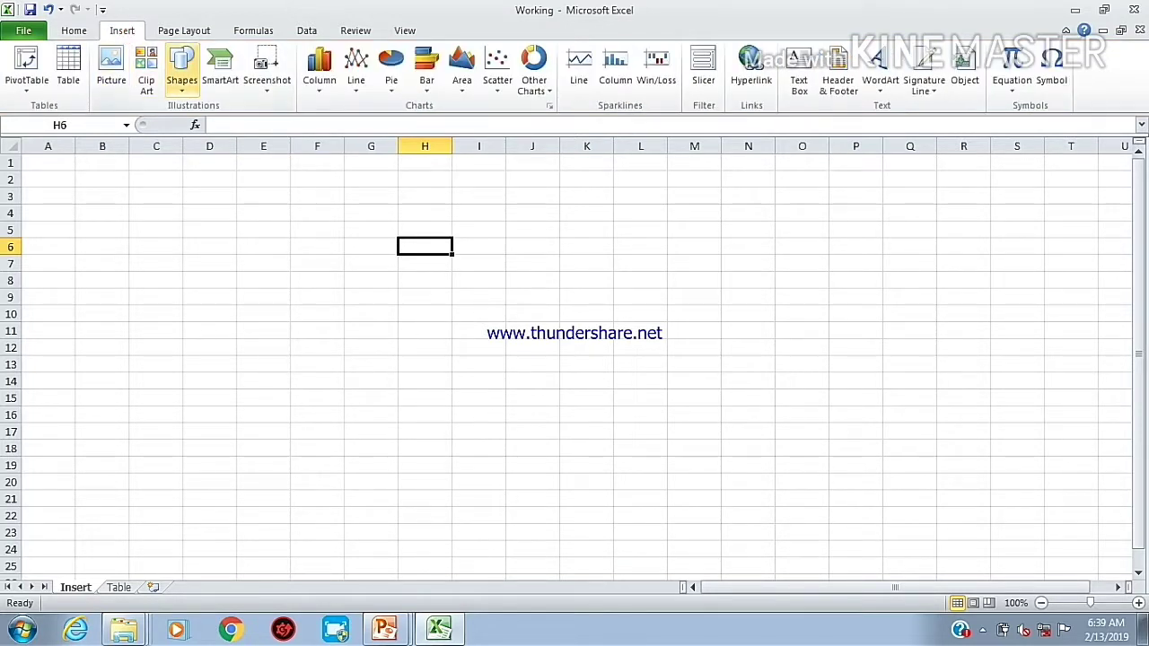
click(181, 68)
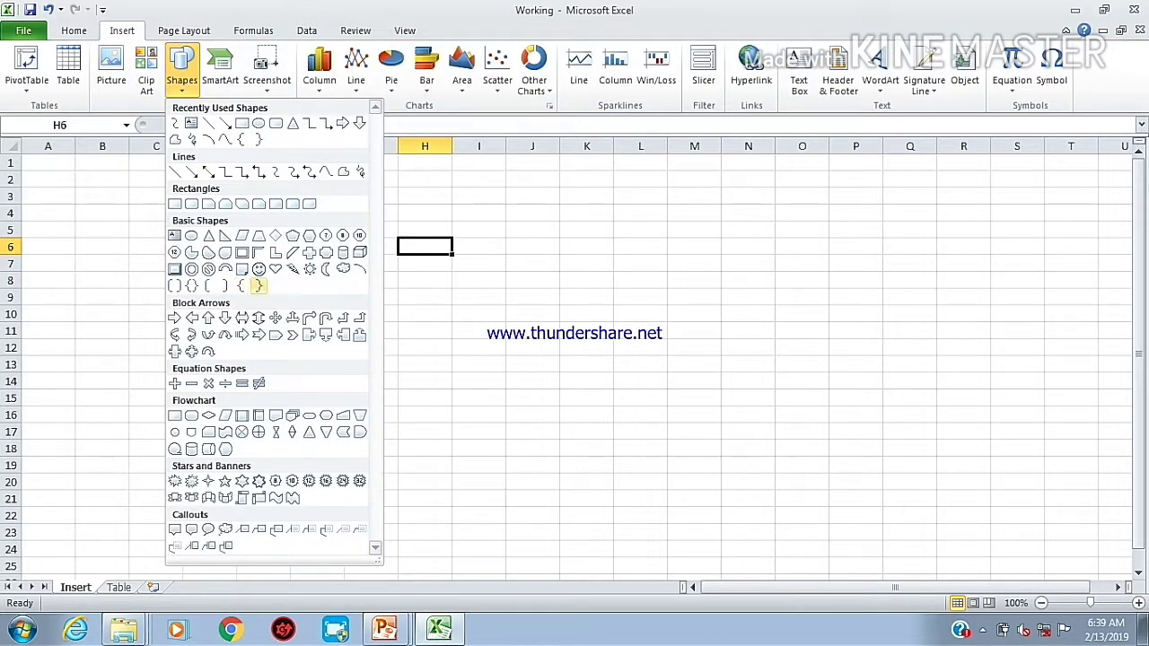
click(255, 287)
click(229, 205)
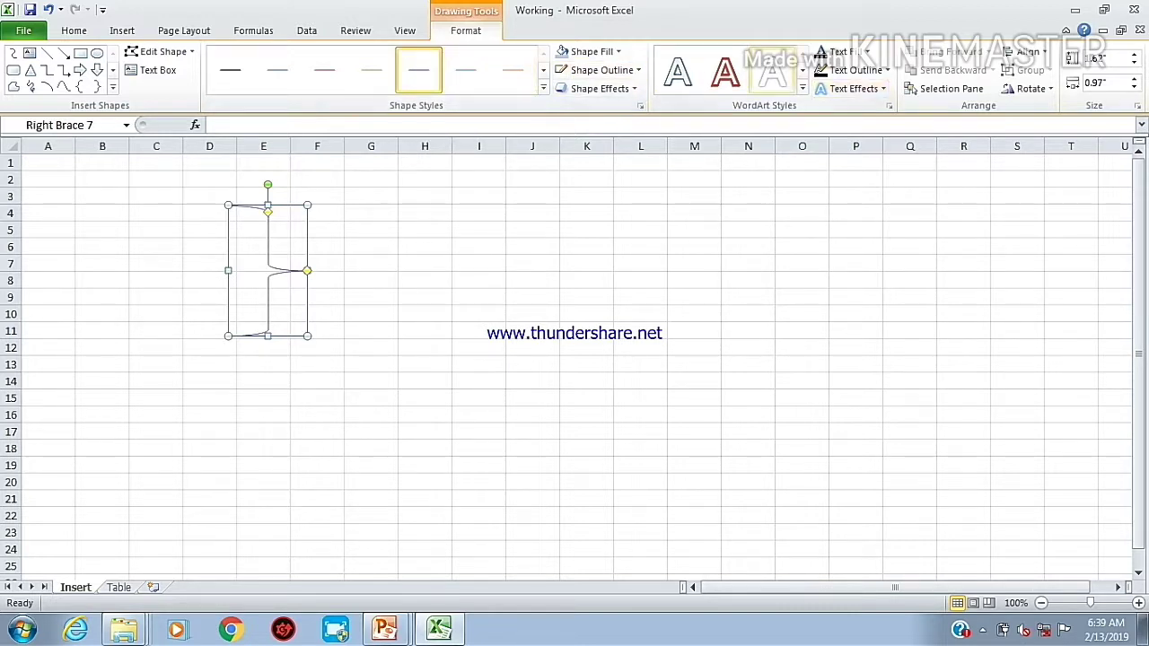
click(585, 51)
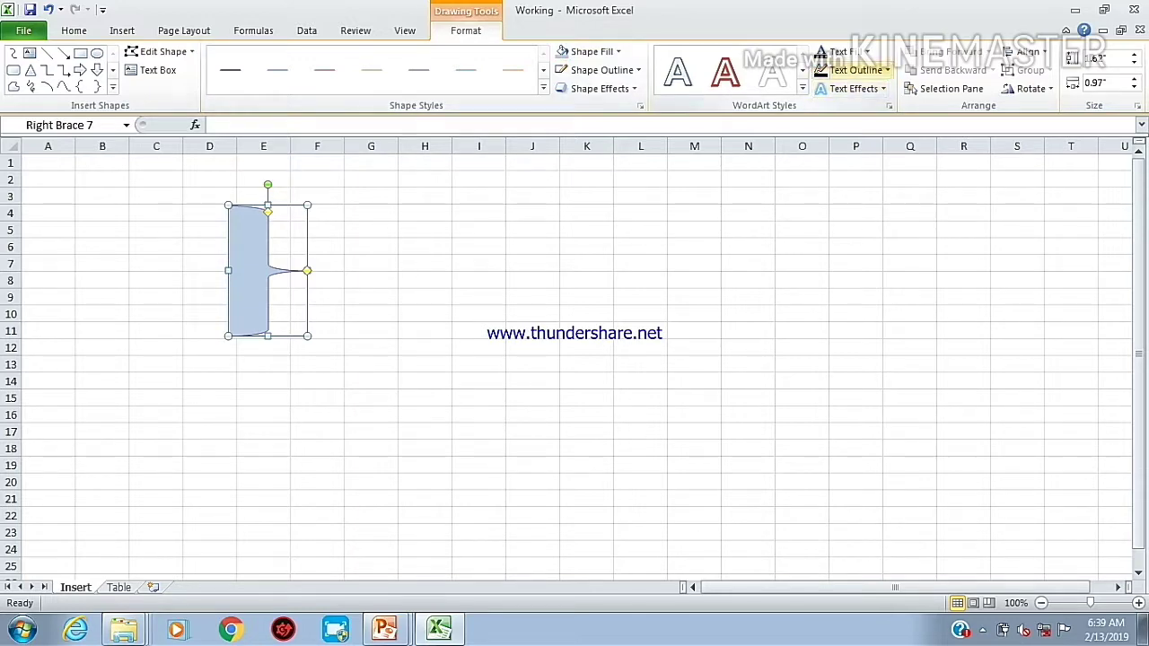
- Delete the right brace shape from the sheet
key(Delete)
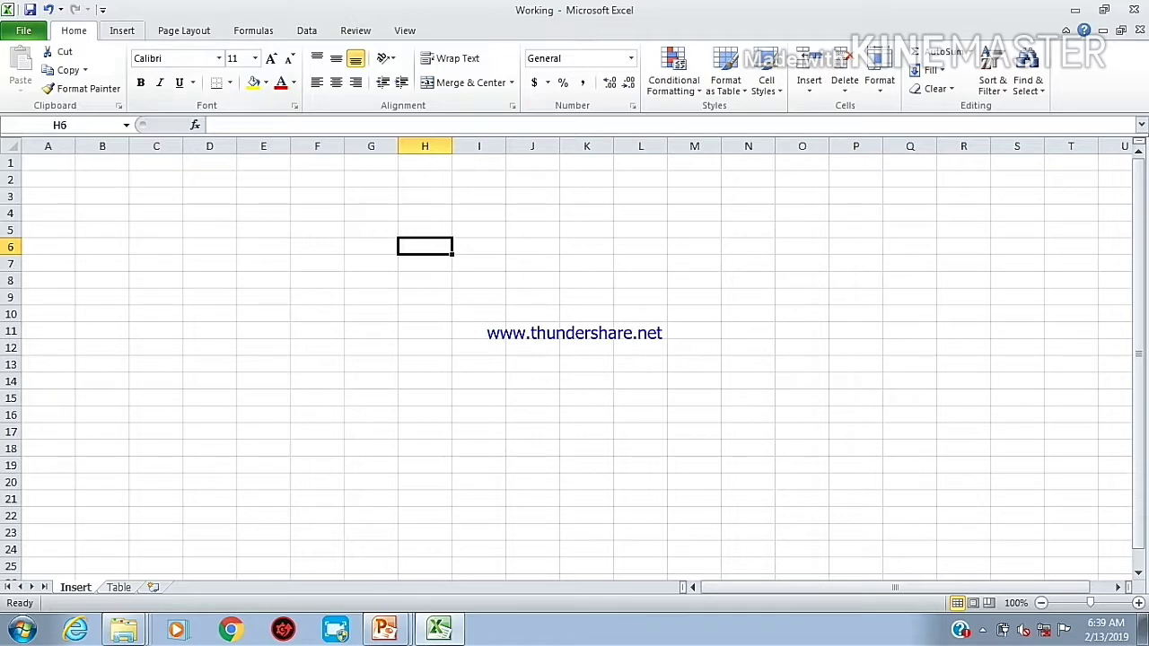
- Browse the SmartArt layout categories, from List and Process to Picture, and preview the Vertical Box List layout
click(122, 30)
click(224, 82)
click(346, 213)
click(353, 236)
click(350, 254)
click(354, 295)
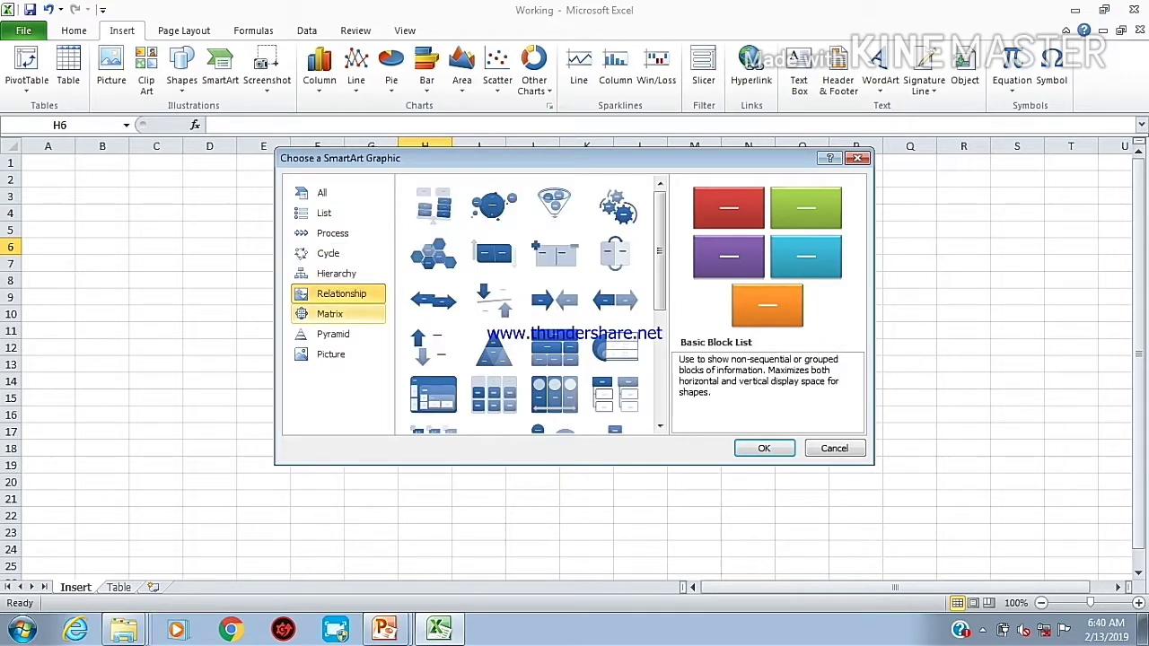
click(358, 319)
click(359, 337)
click(358, 352)
click(359, 293)
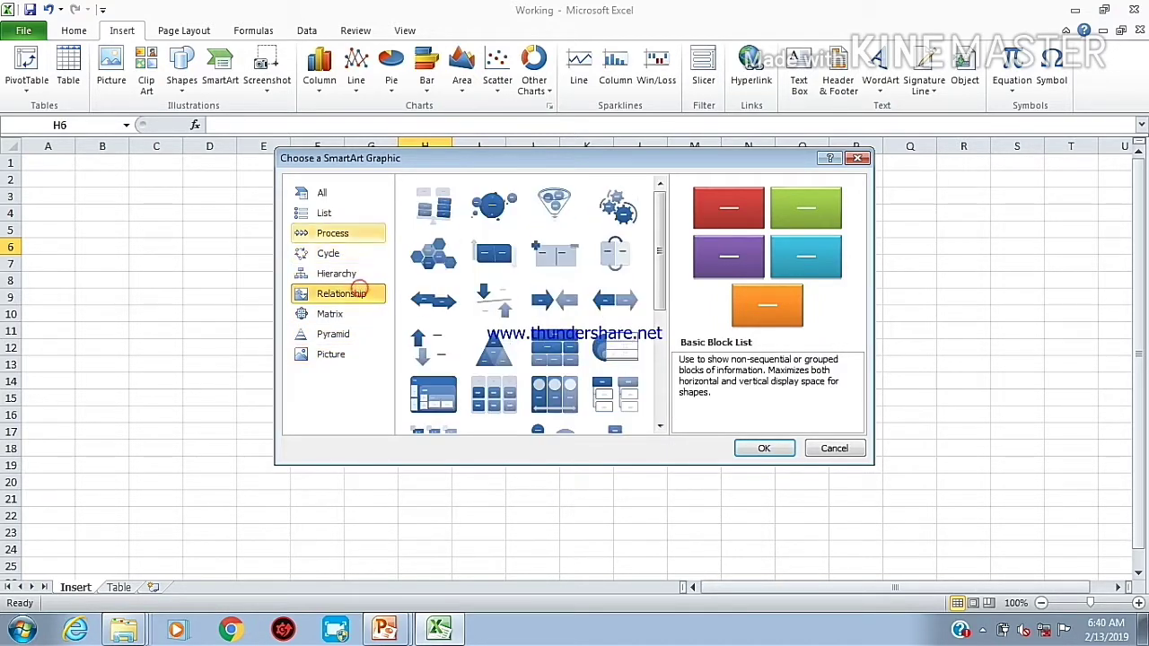
click(350, 233)
click(346, 213)
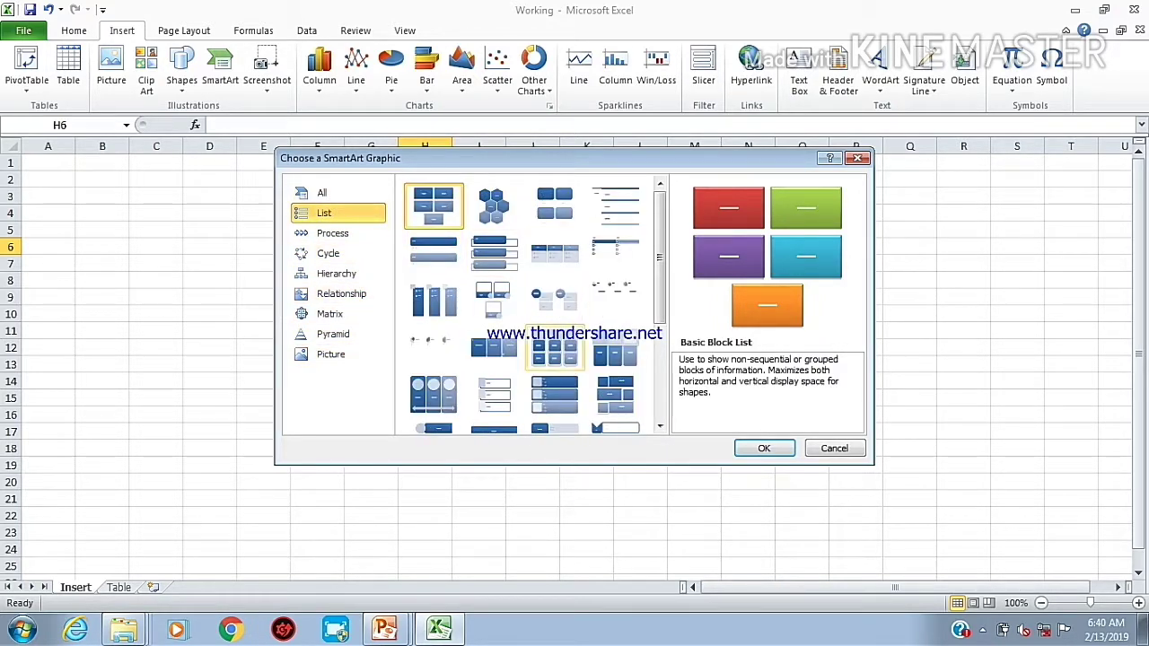
click(494, 254)
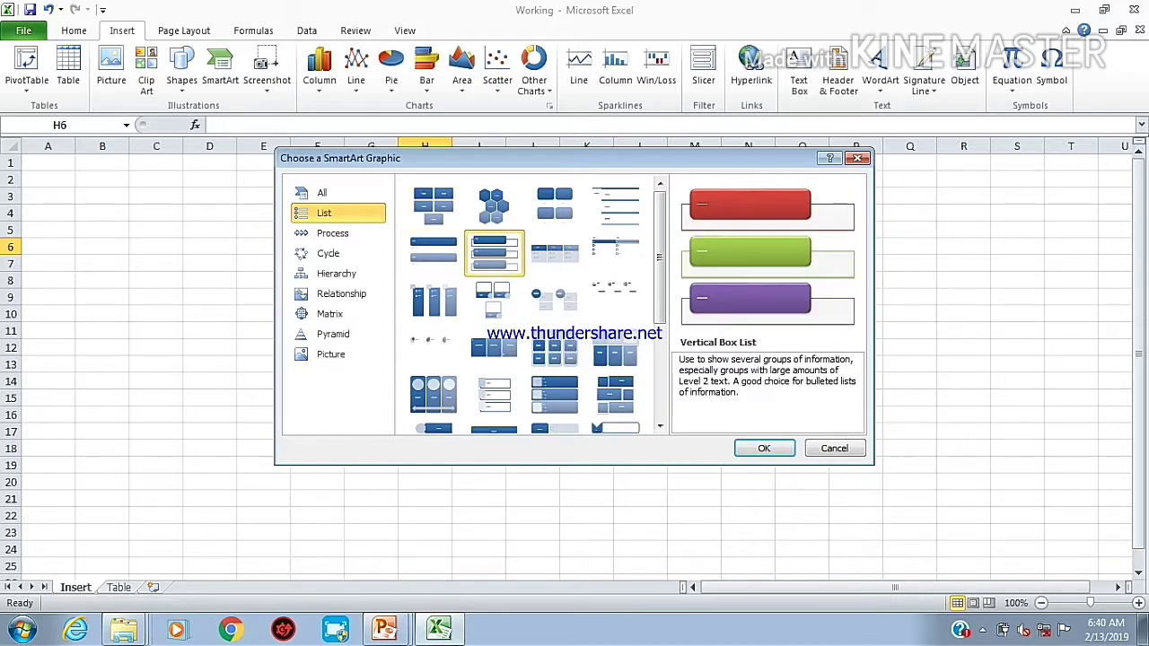
- Insert a Basic Cycle SmartArt graphic, labelling its top circle A and the next circle clockwise V
click(340, 258)
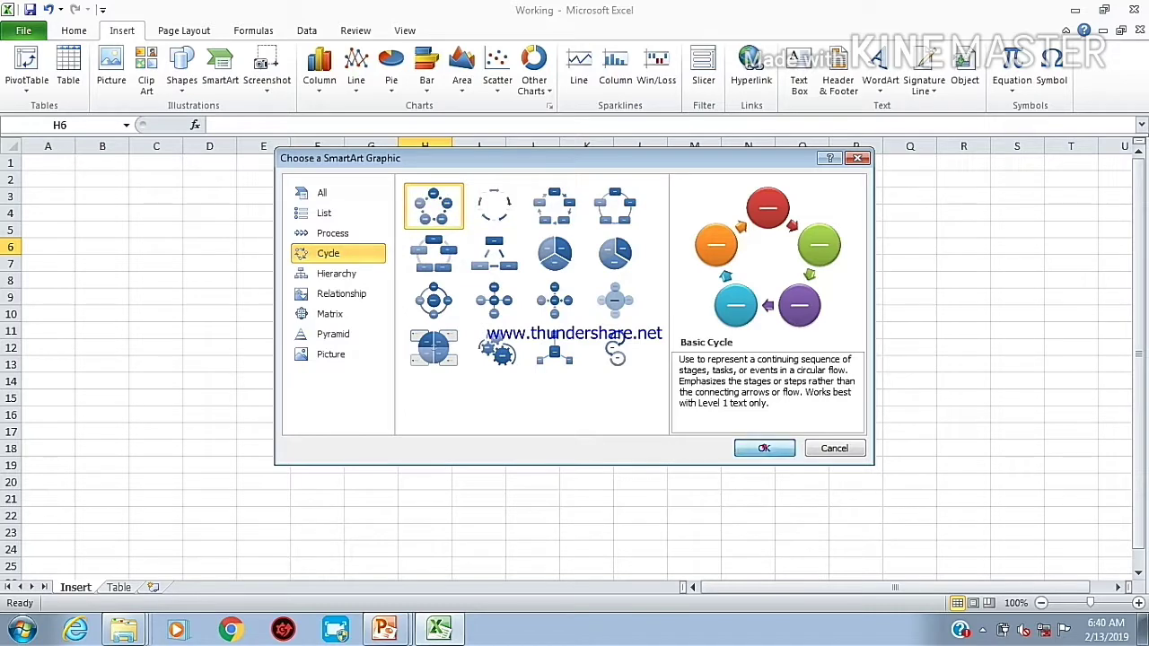
click(764, 447)
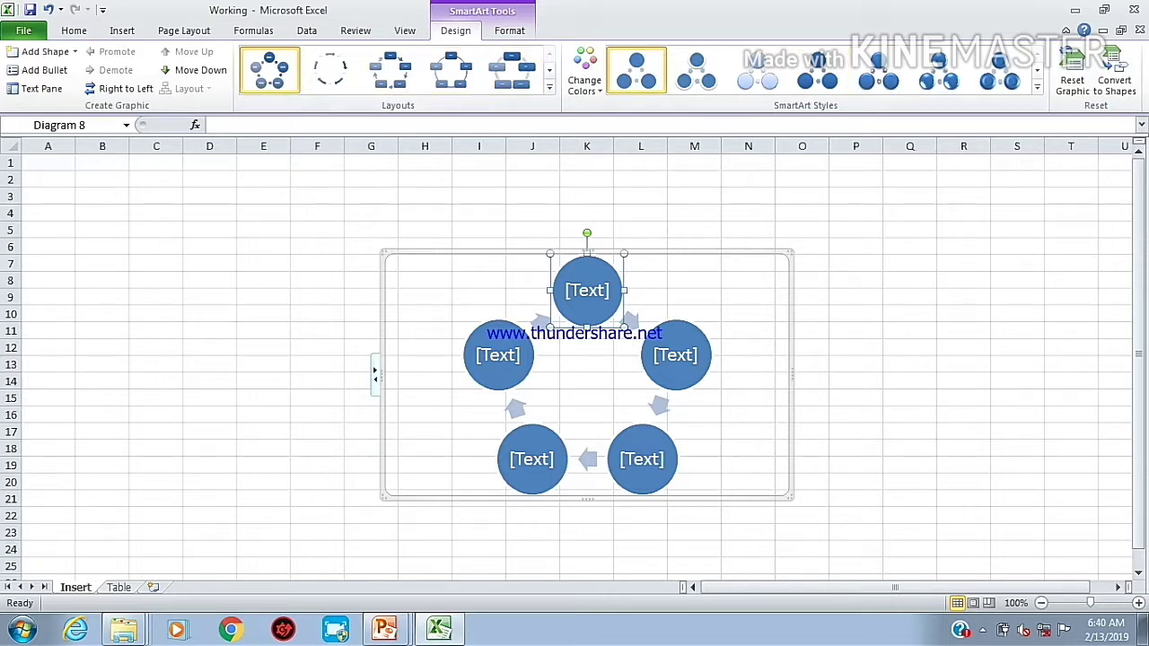
click(588, 288)
click(583, 290)
text(A)
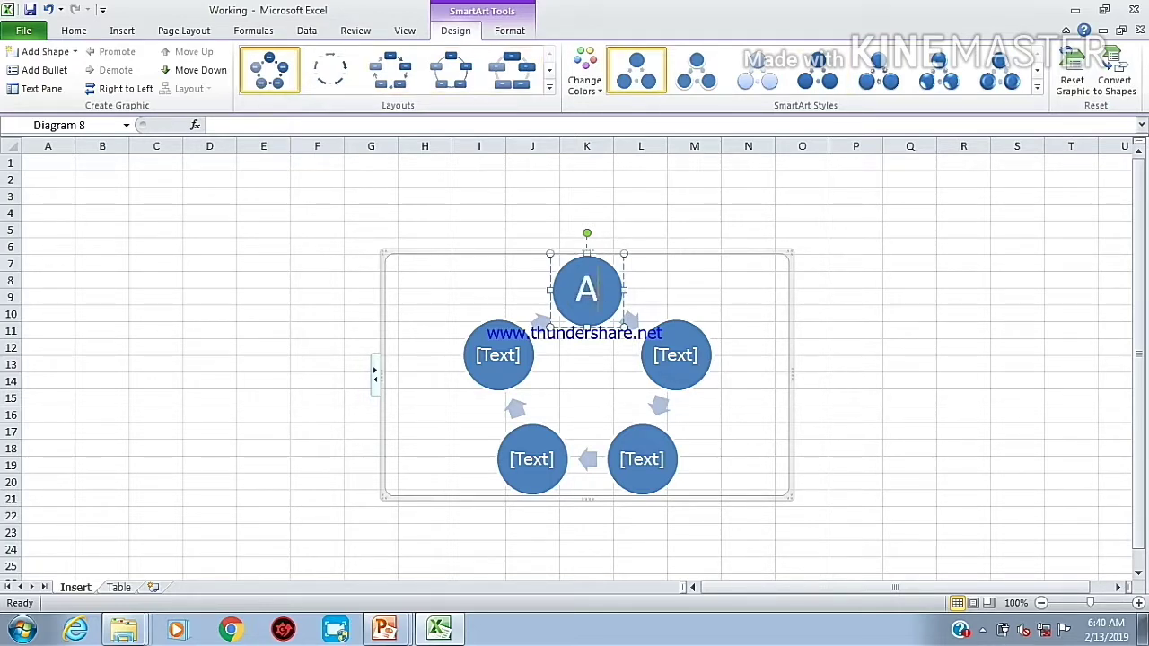
click(679, 358)
text(V)
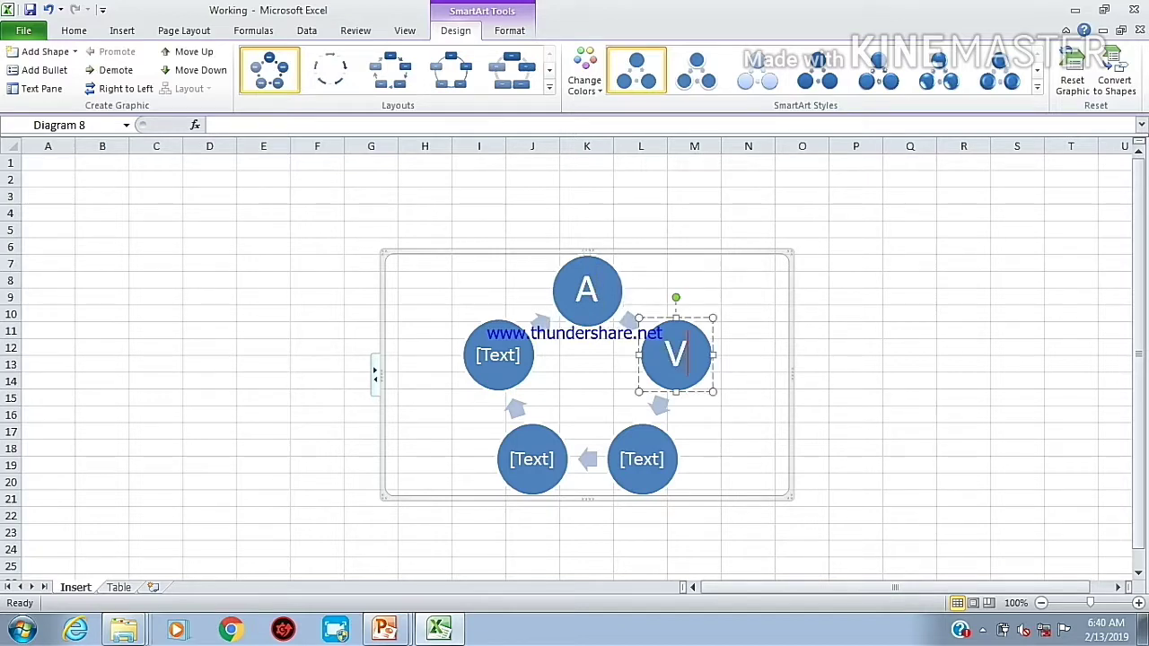
click(751, 259)
double_click(586, 289)
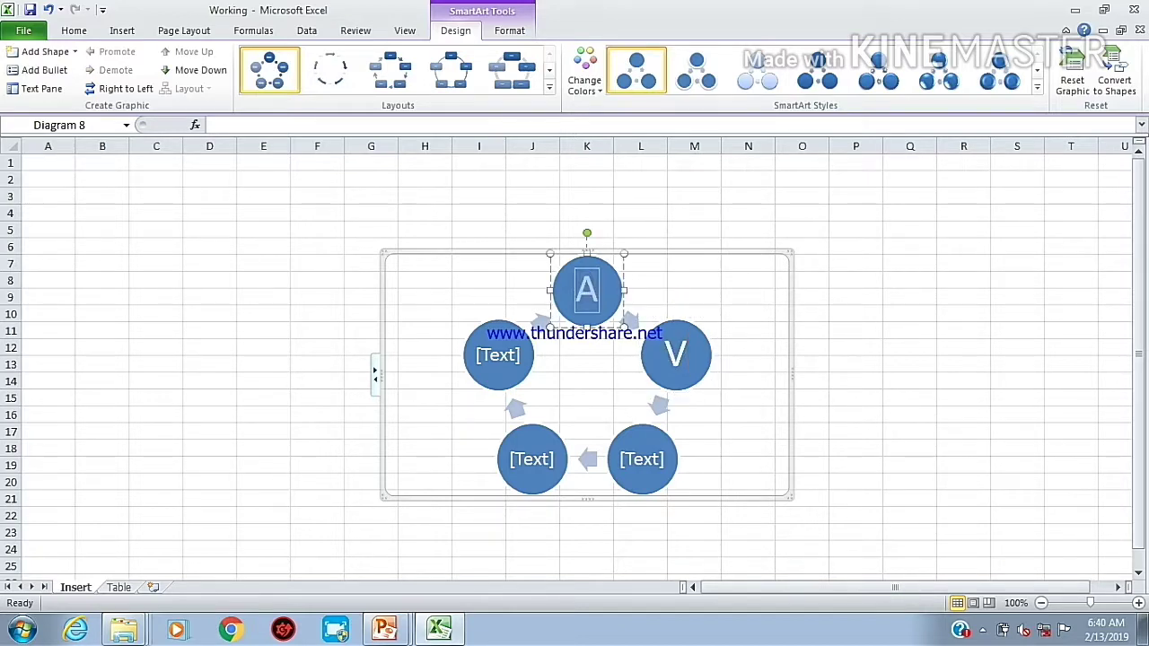
click(684, 248)
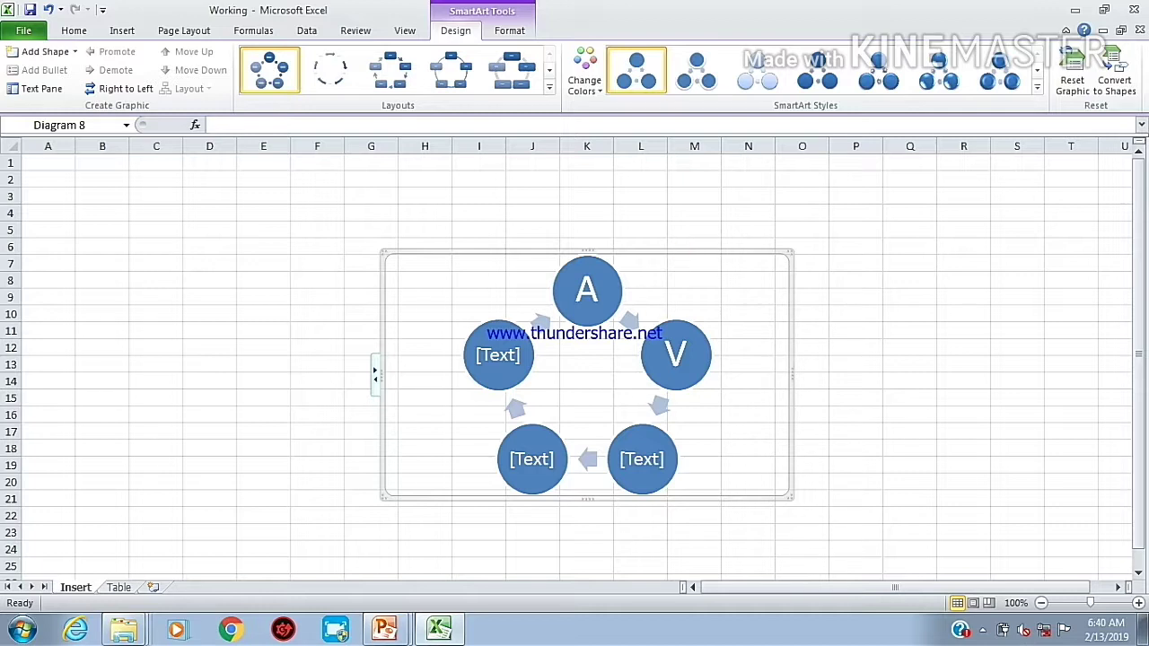
- Show the SmartArt text pane and check which bullet entries correspond to the cycle's circles
click(376, 373)
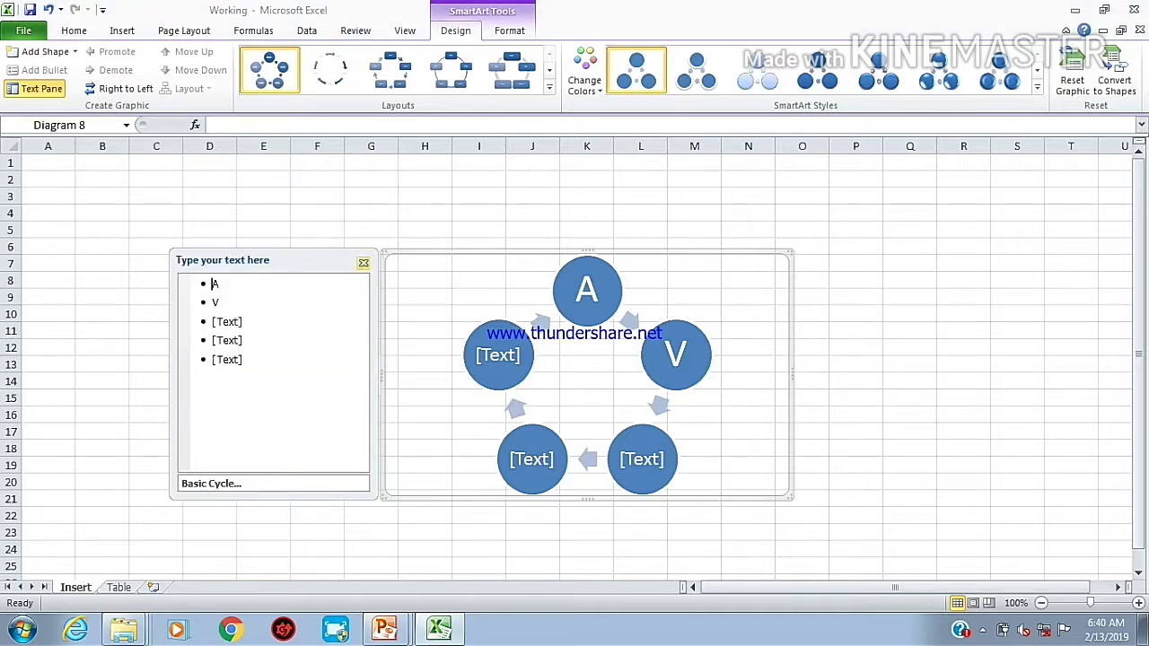
click(364, 263)
click(375, 374)
click(237, 323)
click(226, 361)
click(236, 326)
- Fill the circle labelled V in the cycle graphic with dark red
click(240, 301)
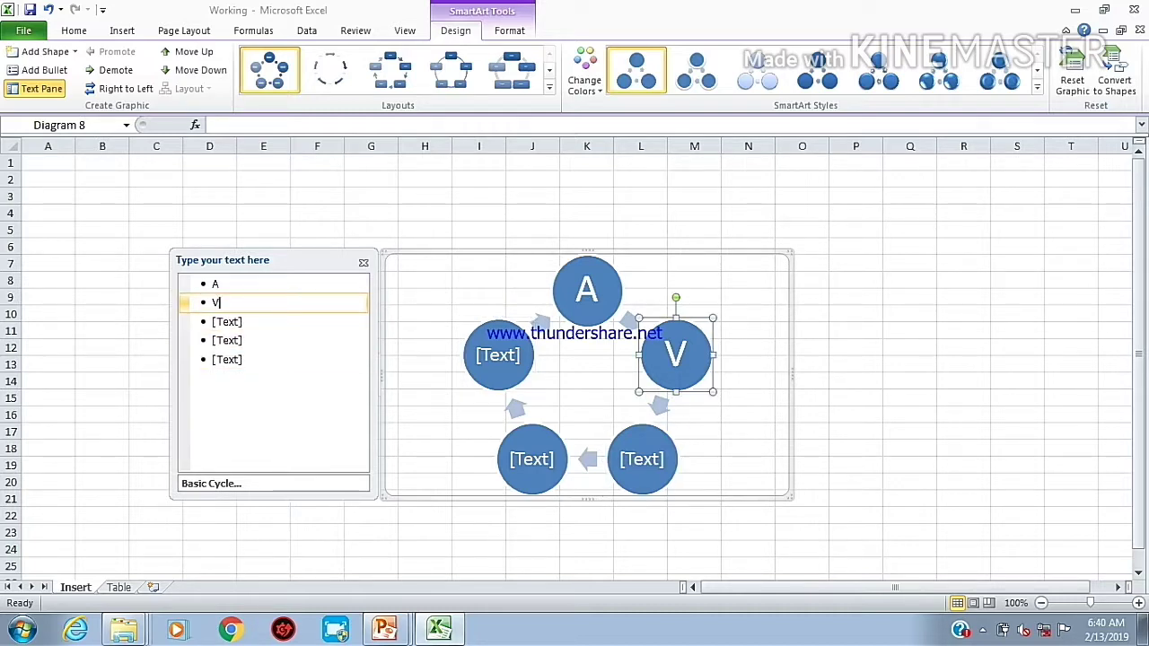
click(509, 30)
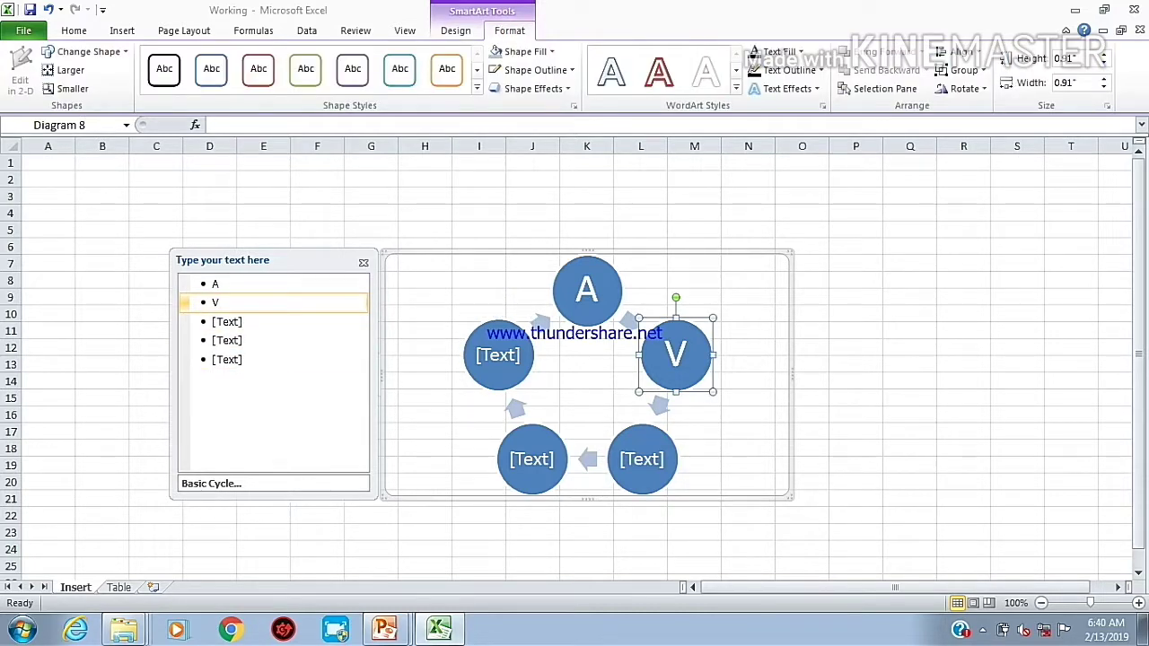
click(525, 51)
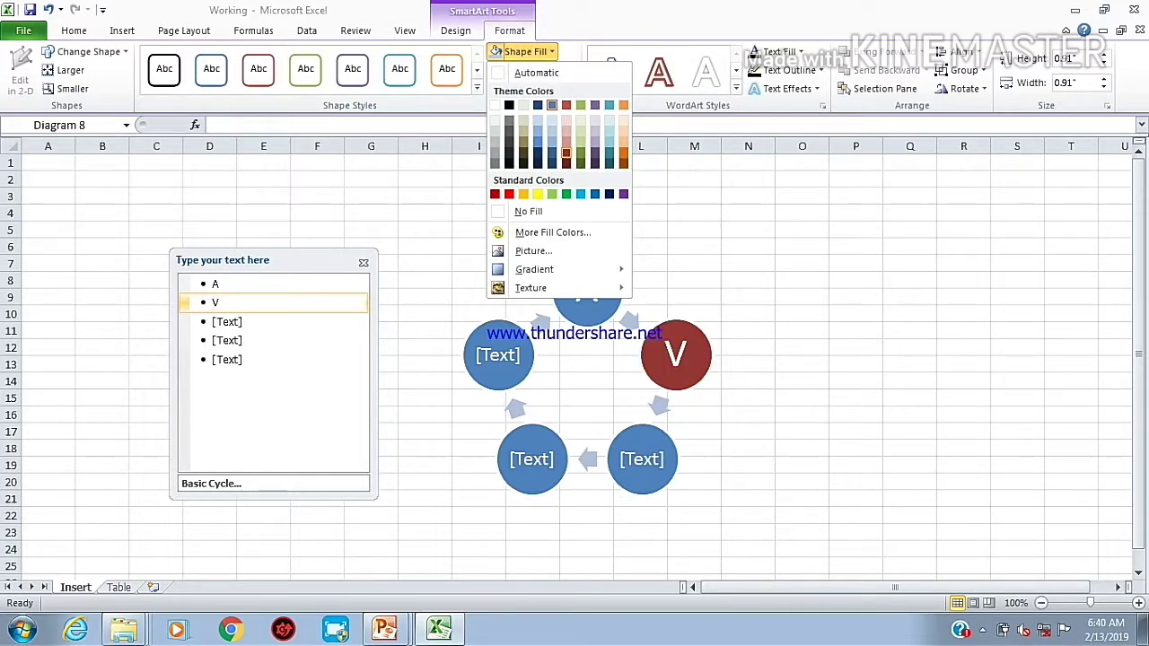
click(565, 153)
click(801, 263)
- Delete the whole Basic Cycle SmartArt graphic from the sheet
click(634, 256)
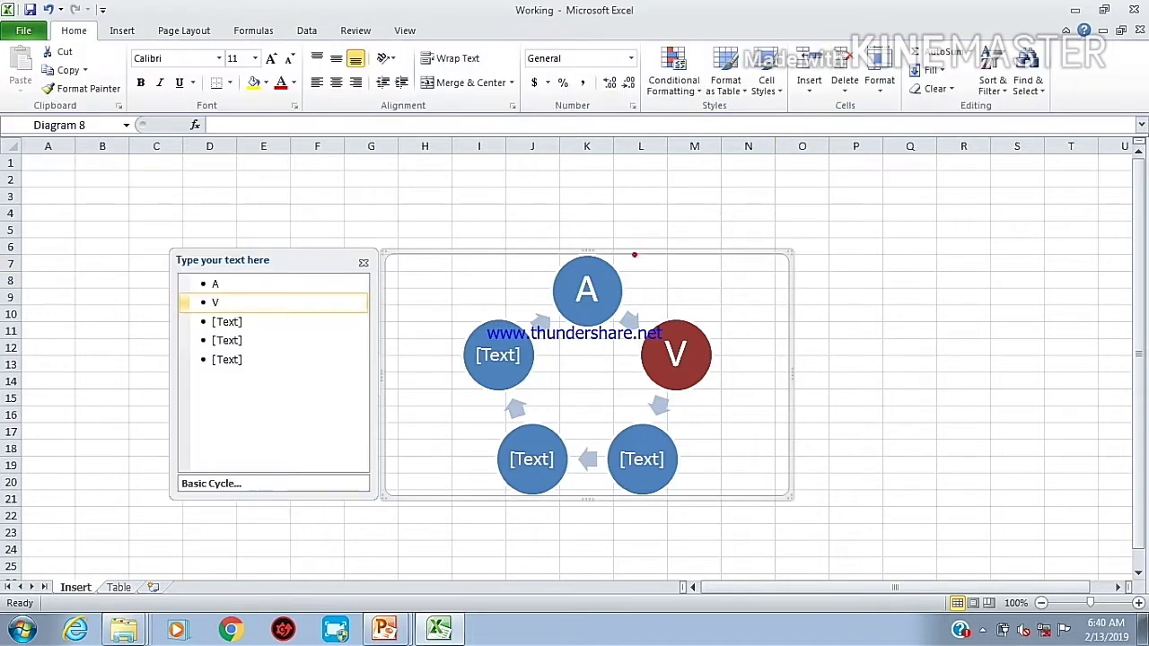
key(Delete)
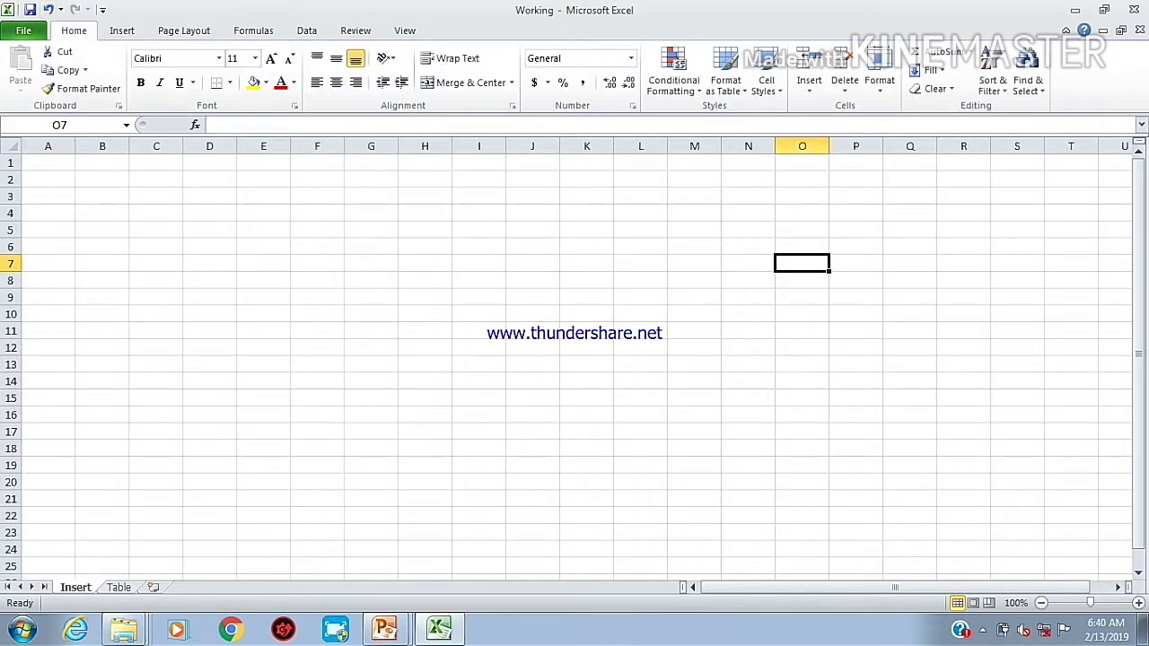
- Check which open windows and clipping options are available for inserting a screenshot
click(117, 30)
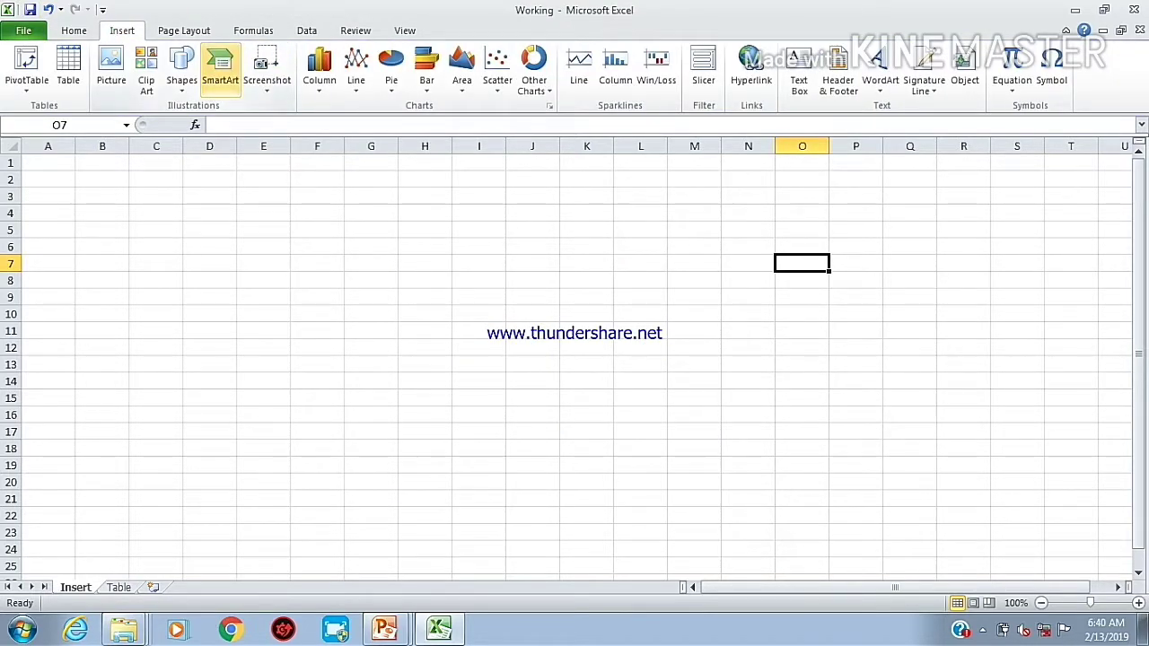
click(267, 72)
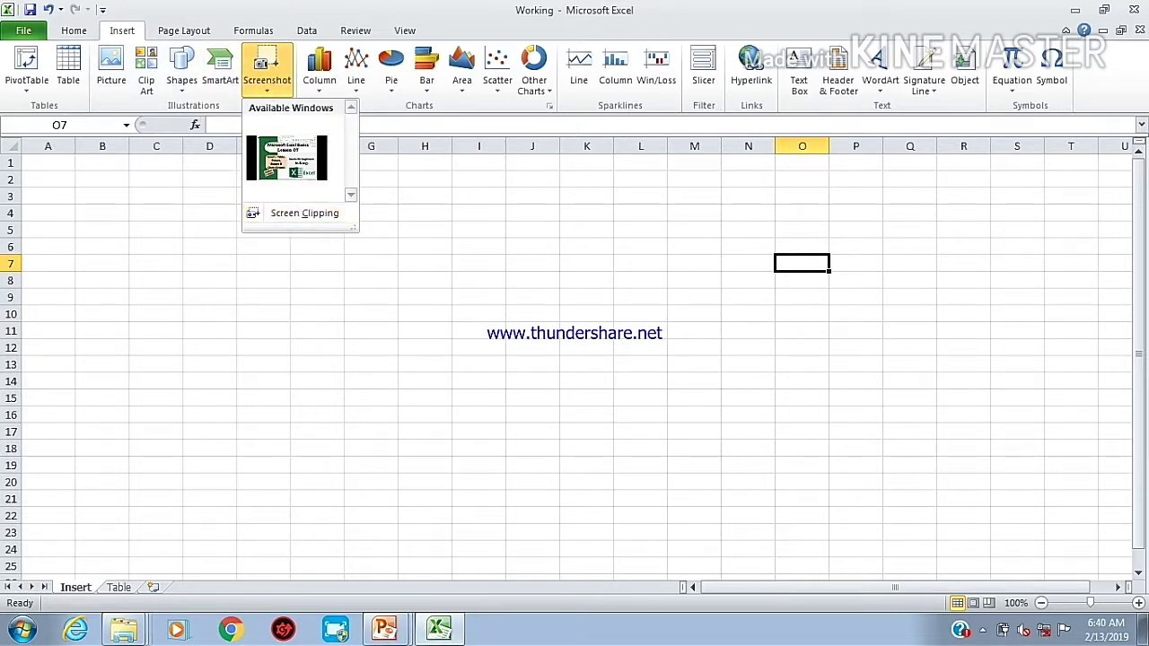
click(333, 302)
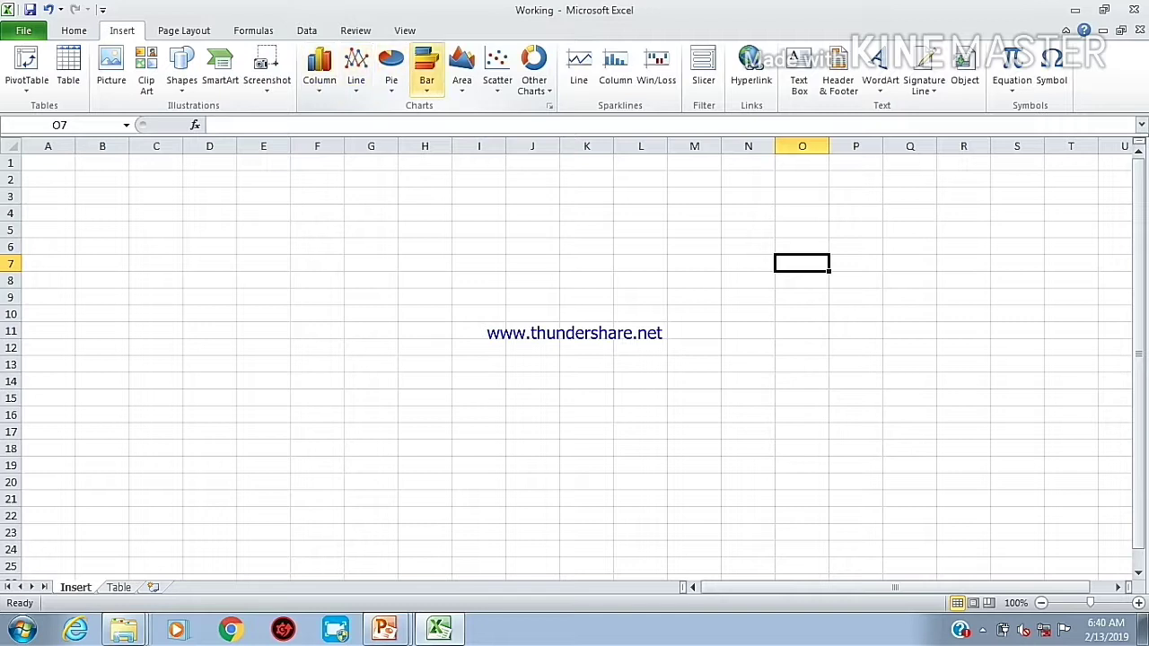
- Draw a text box about 5.59" wide and 1.23" tall from cell F3 to column N, containing the text Gang
click(801, 82)
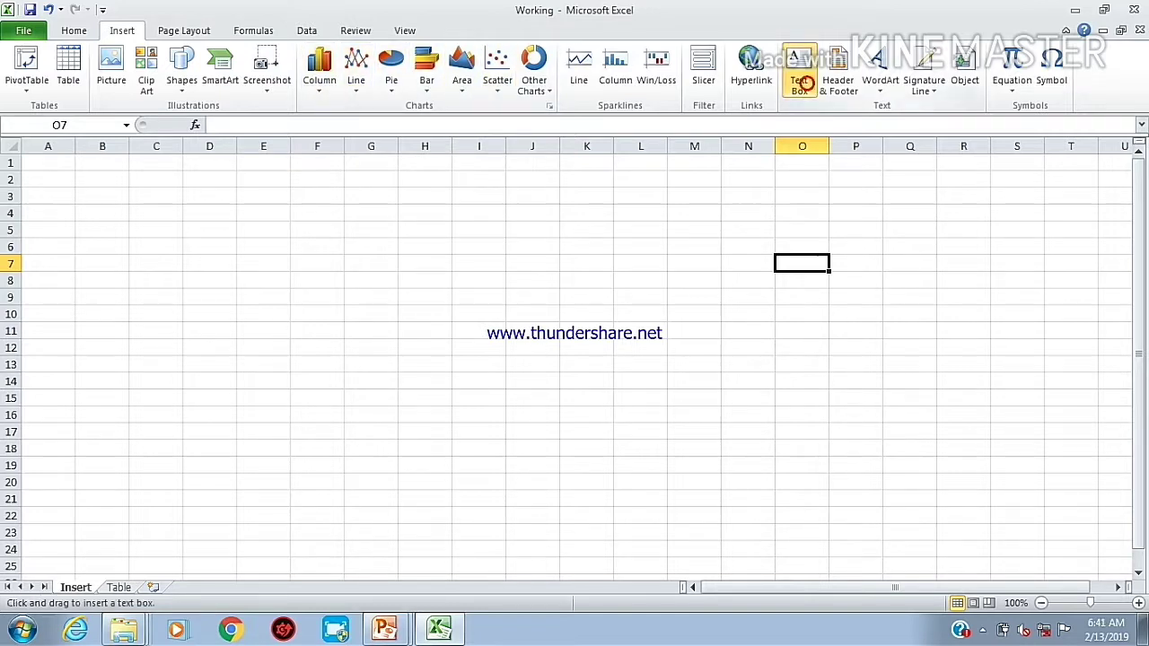
click(305, 194)
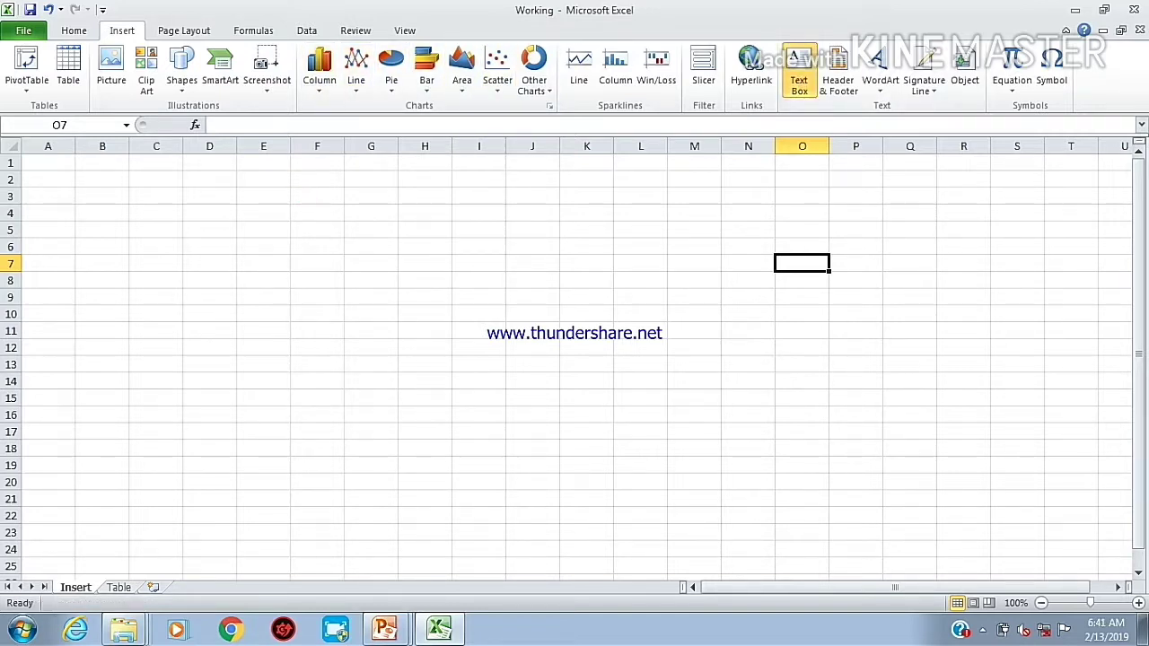
drag(305, 194, 756, 293)
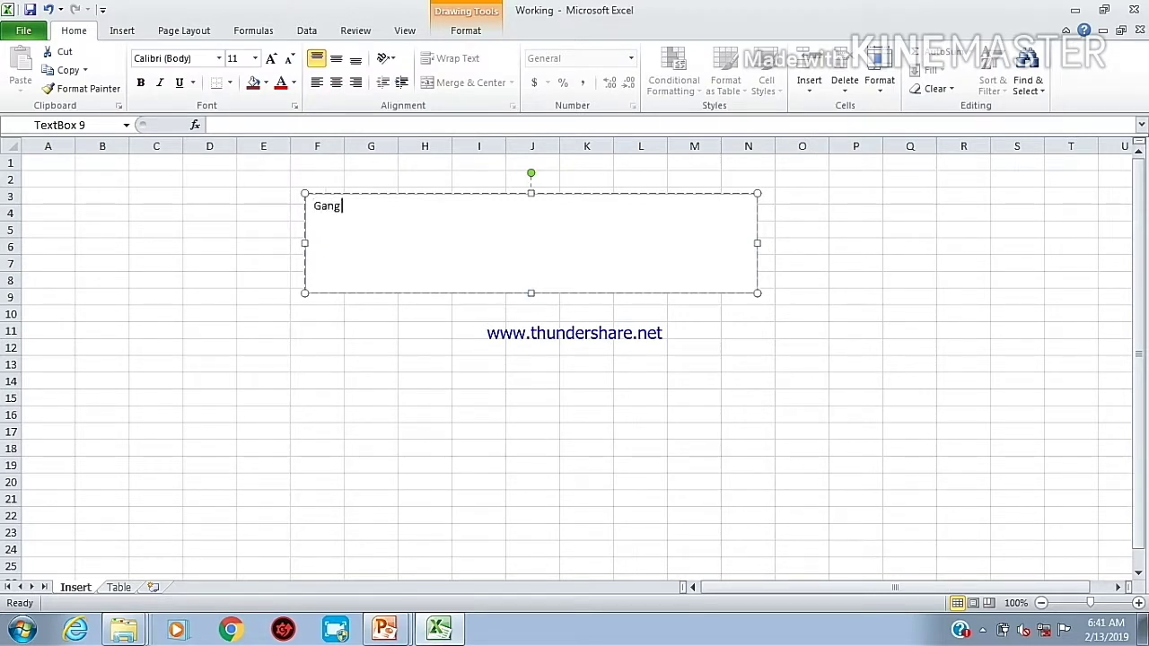
- Increase the font size of all the text in the text box to 32
key(ctrl+a)
click(270, 58)
click(271, 58)
click(270, 59)
click(271, 58)
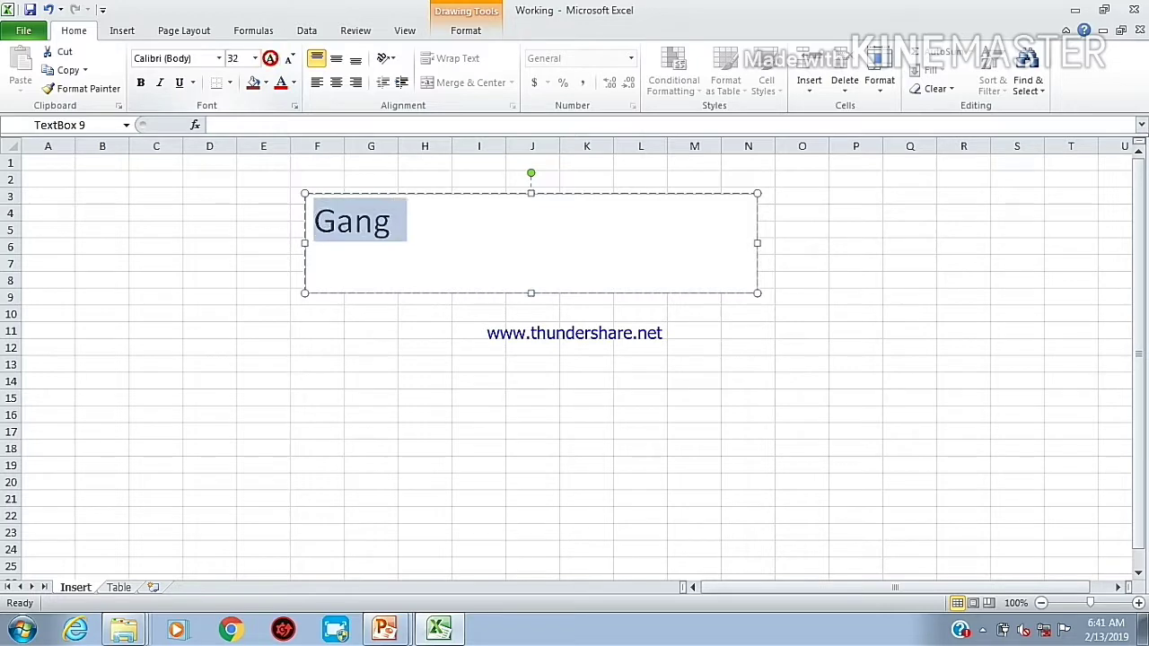
- Fill the text box with dark red and set the fill of its text to yellow
click(122, 31)
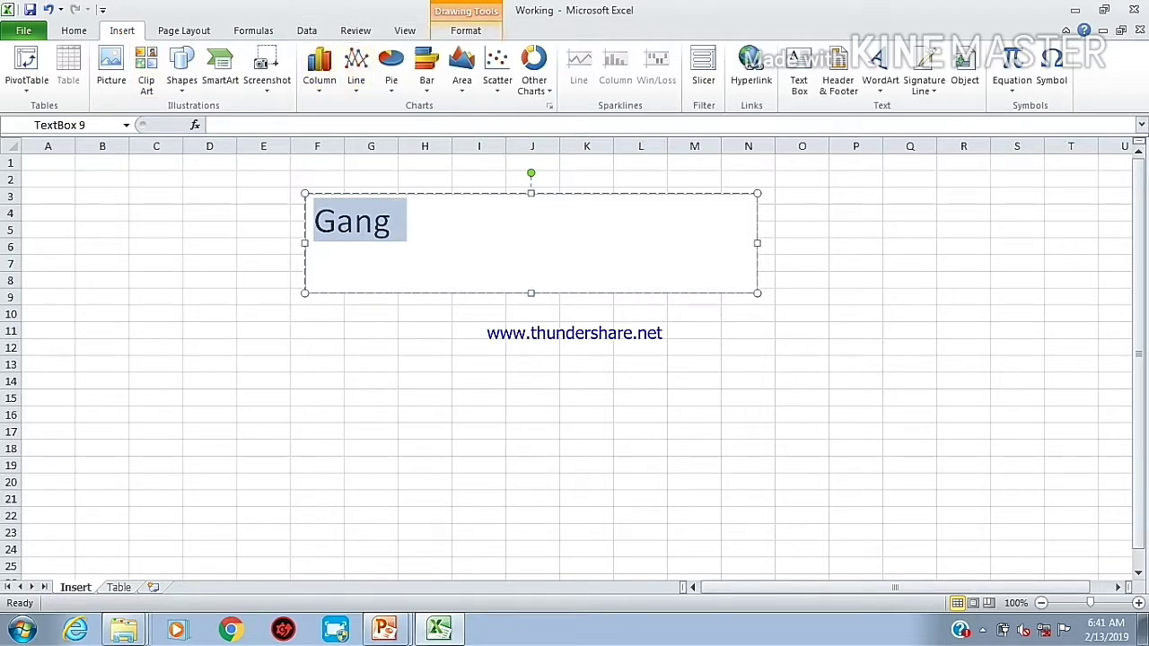
click(452, 30)
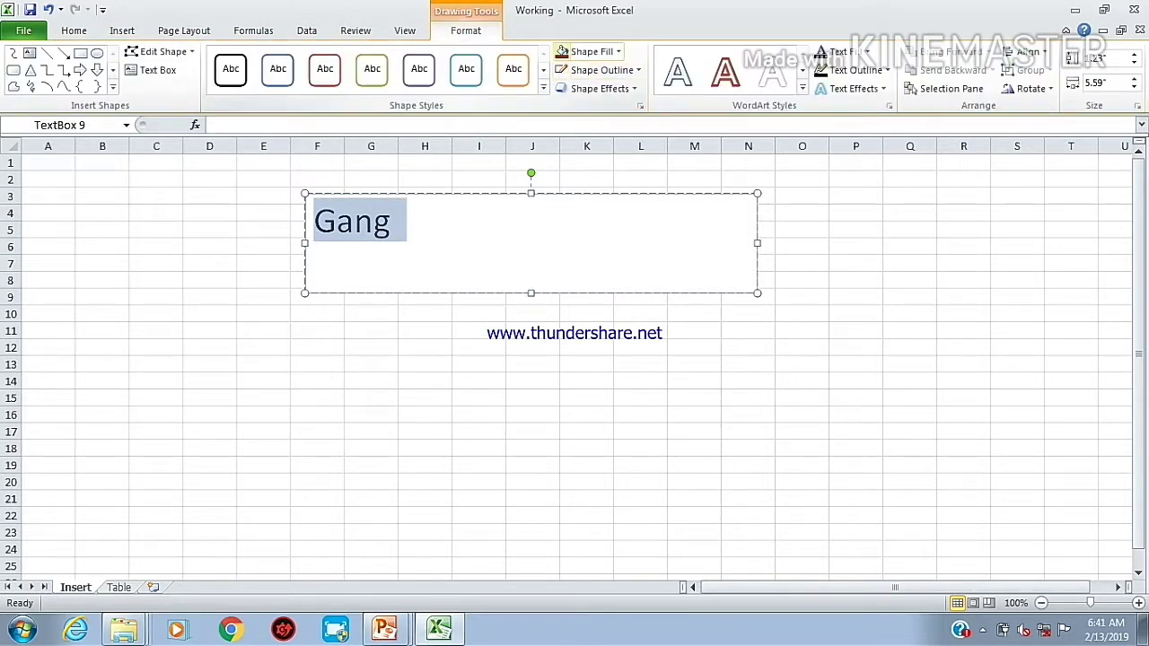
click(561, 51)
click(825, 56)
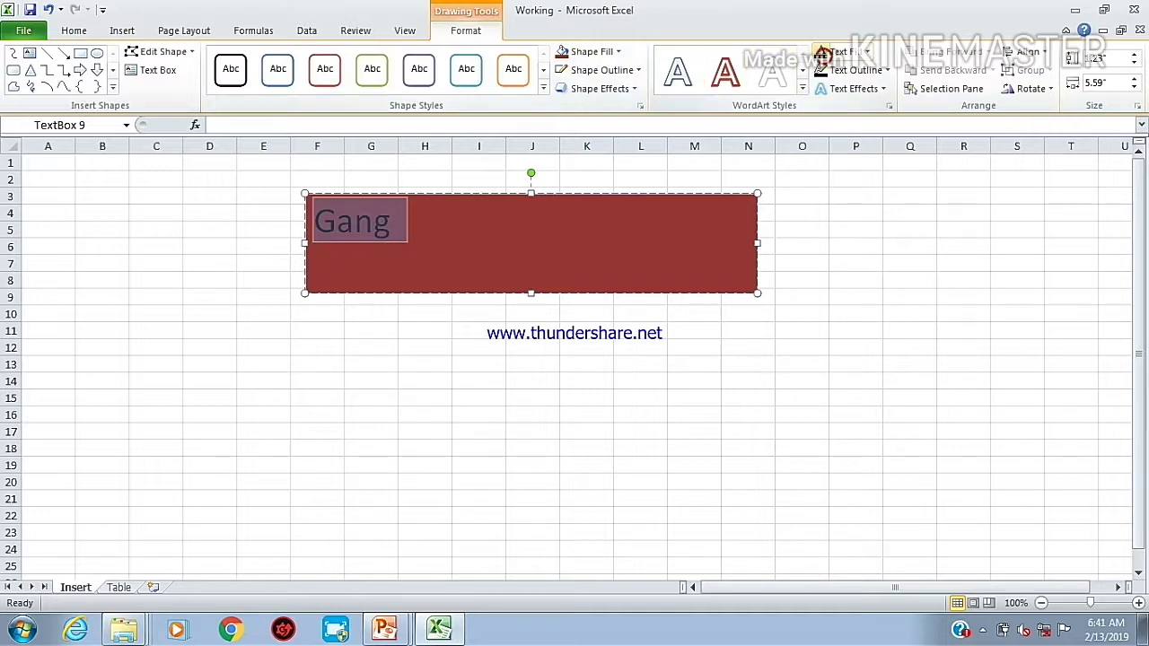
click(871, 56)
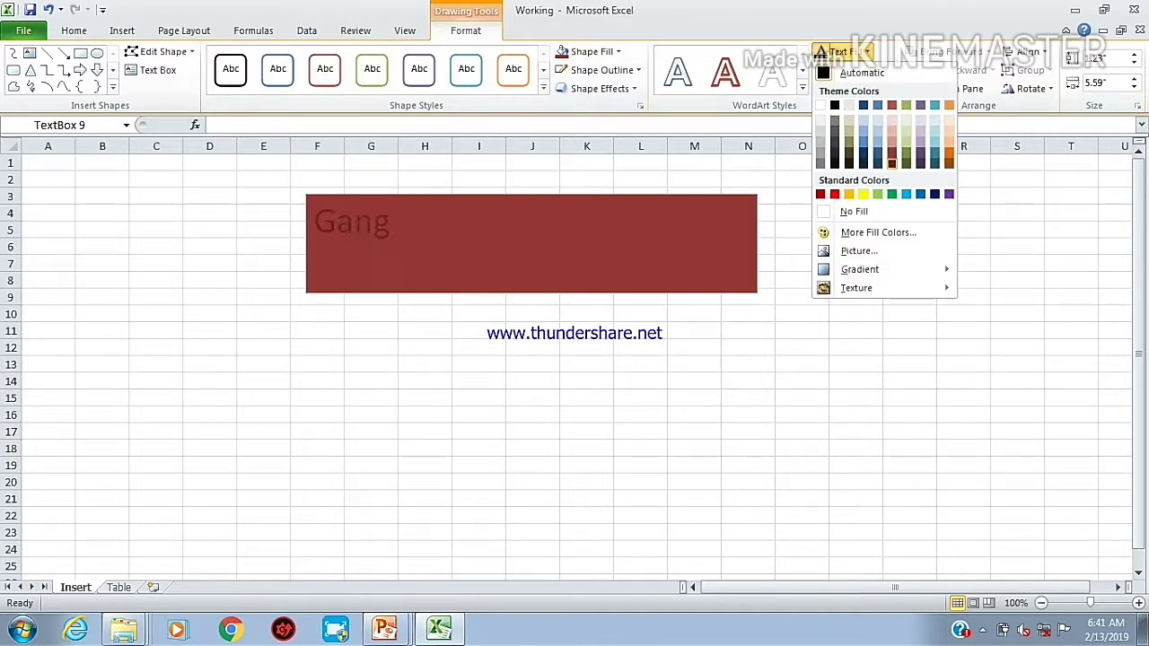
click(863, 194)
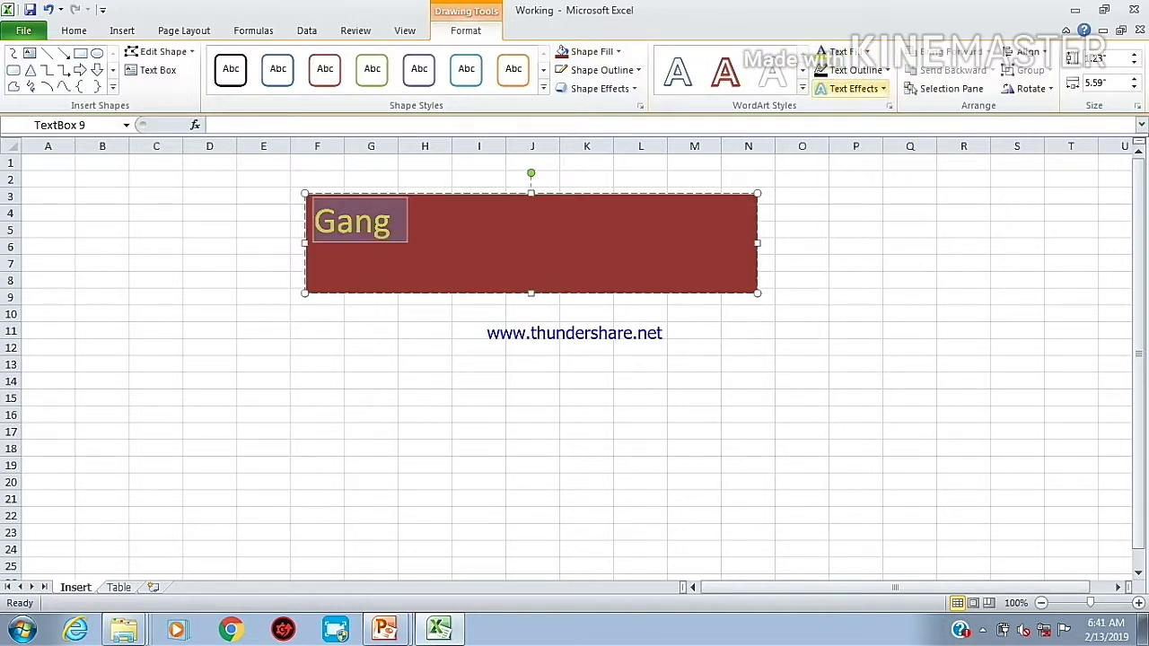
click(963, 237)
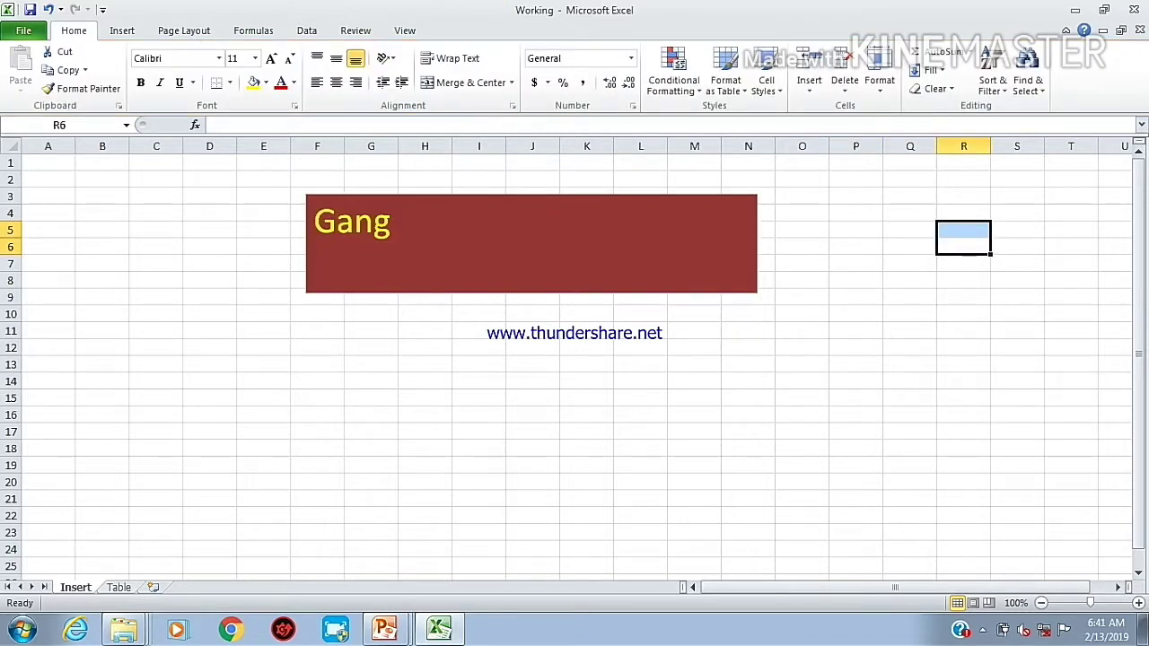
- Delete the dark red text box from the sheet
click(347, 260)
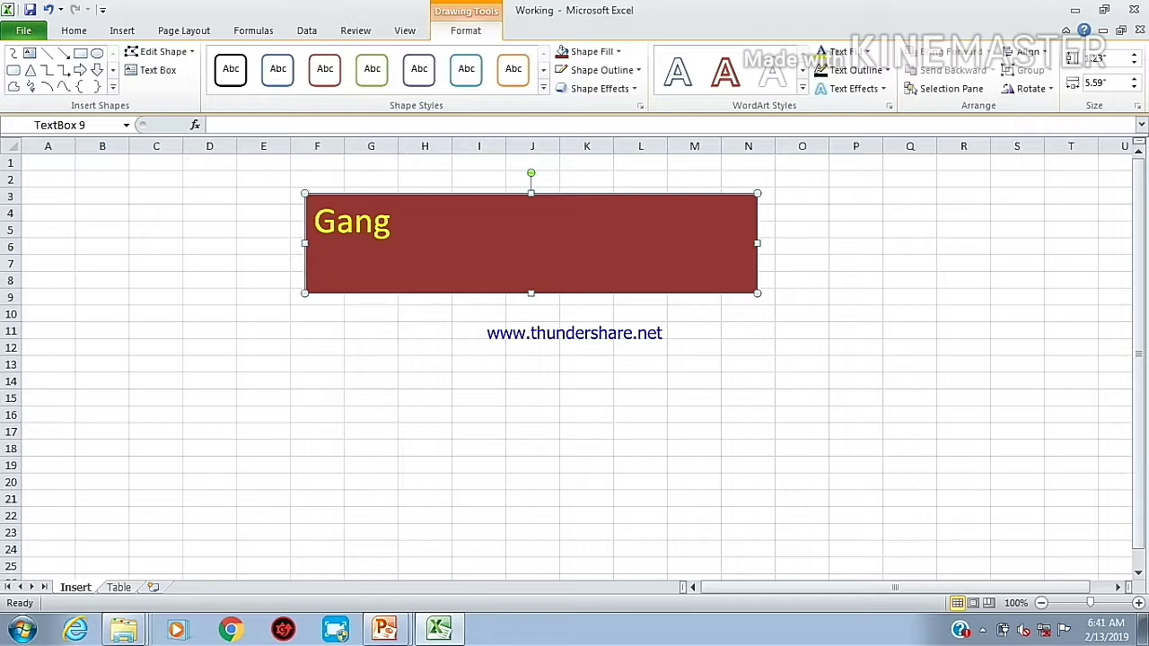
key(Delete)
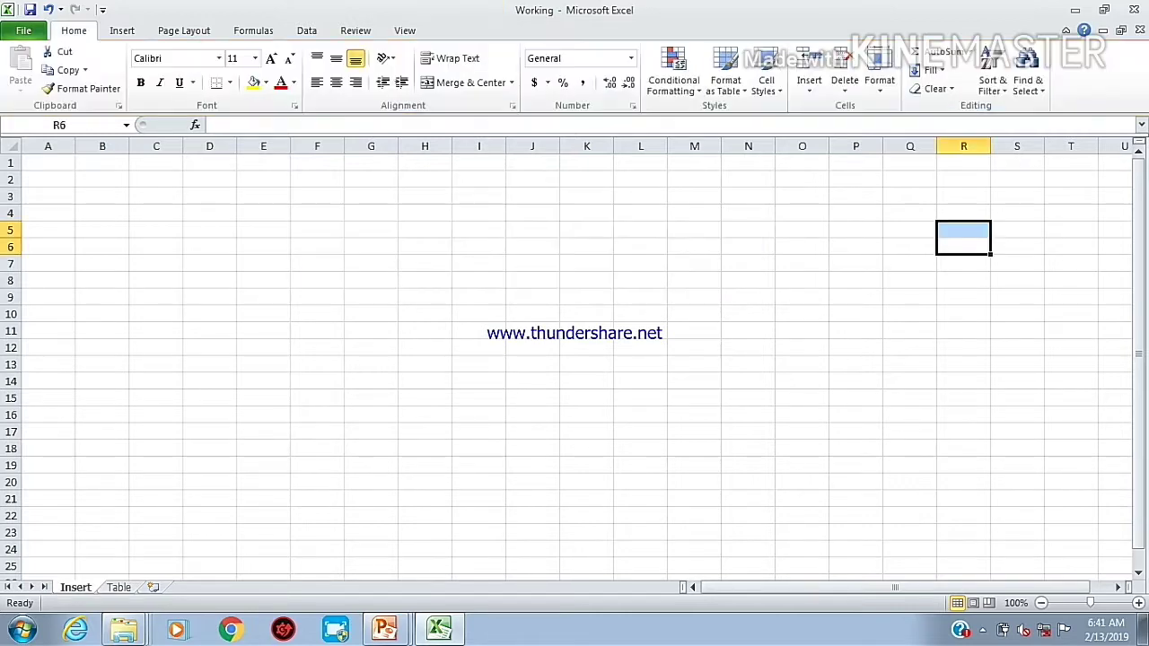
- Insert WordArt in a white style with an orange outline and replace its placeholder text with Sri lanka
click(465, 280)
click(121, 31)
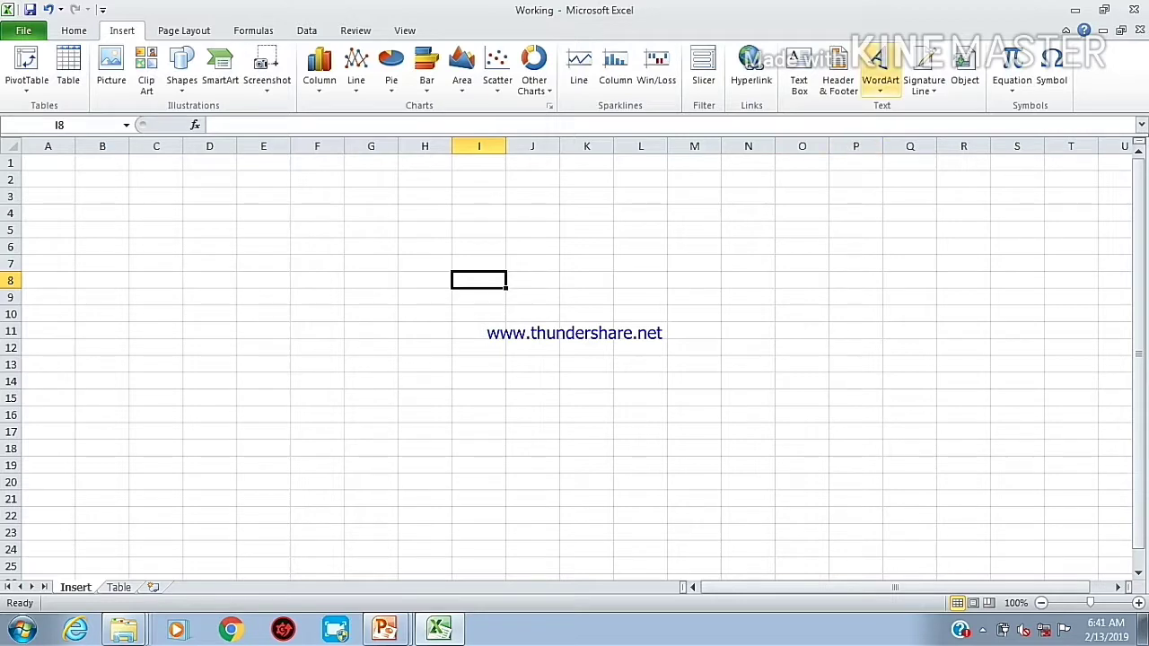
click(879, 79)
click(938, 174)
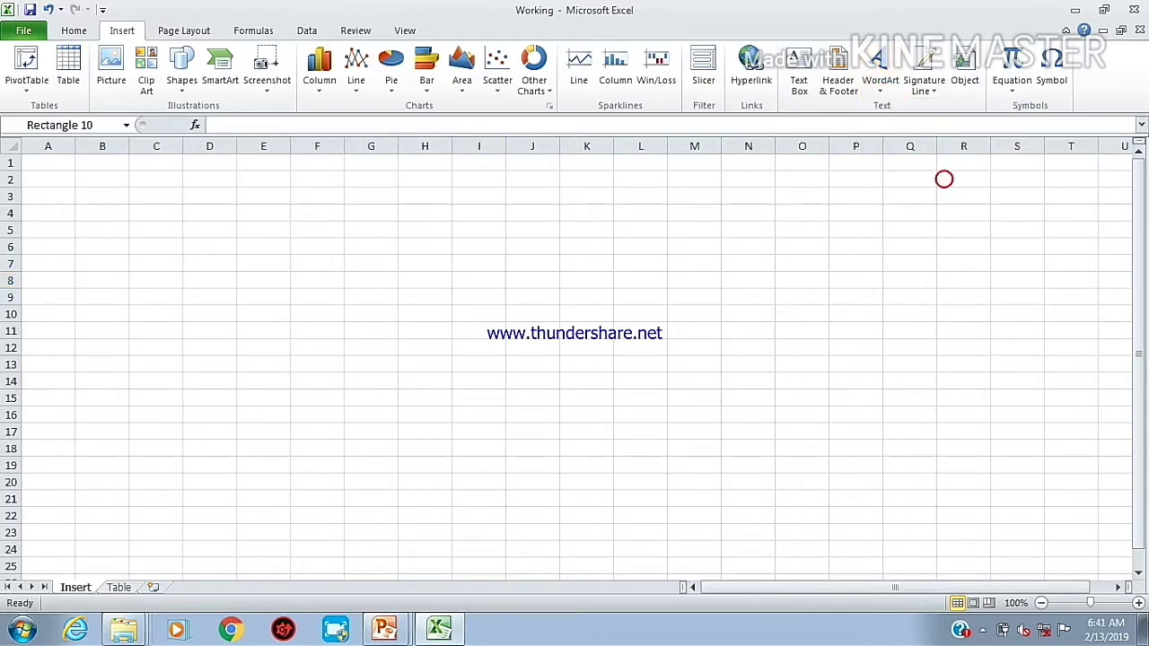
click(487, 380)
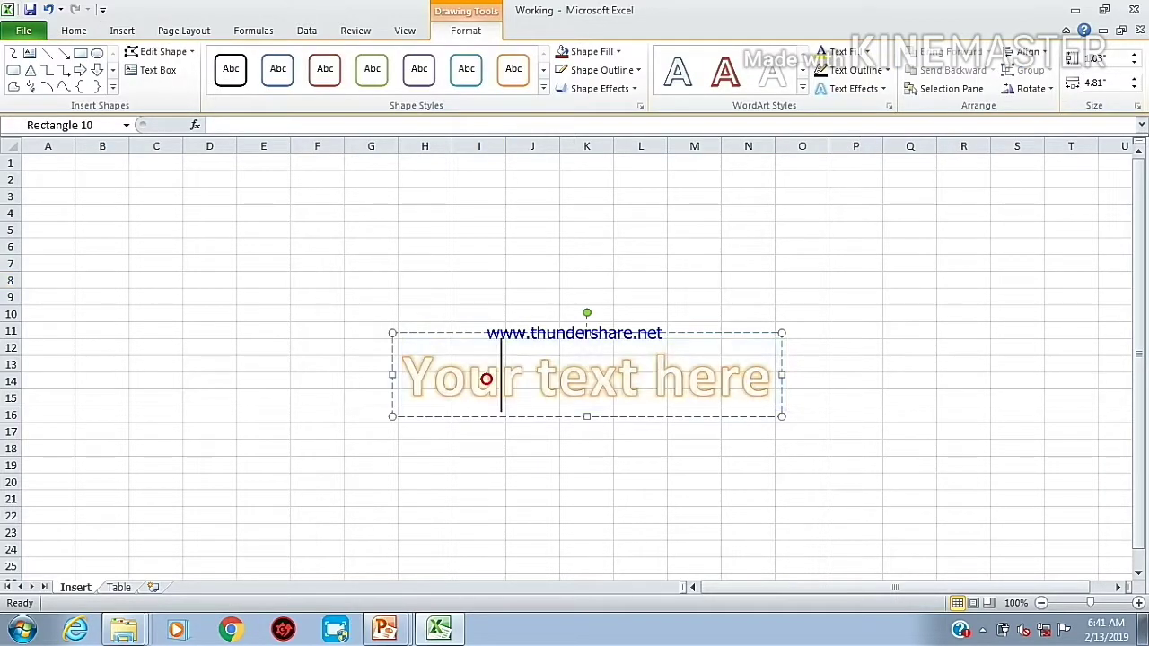
key(ctrl+a)
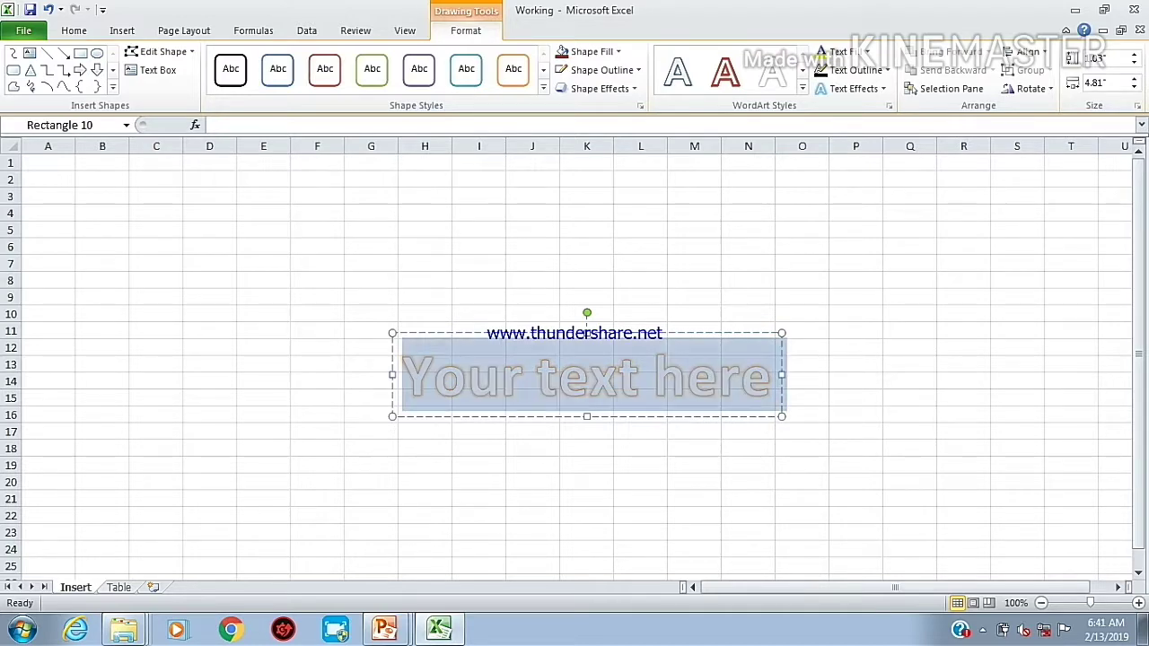
text(S)
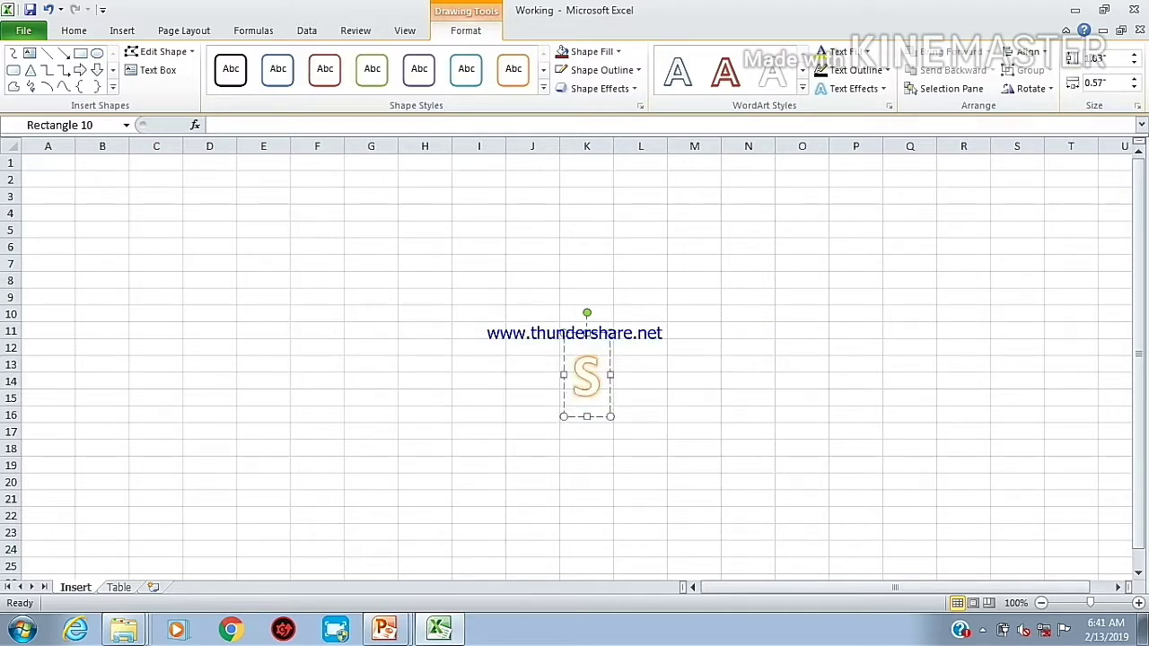
text(ri)
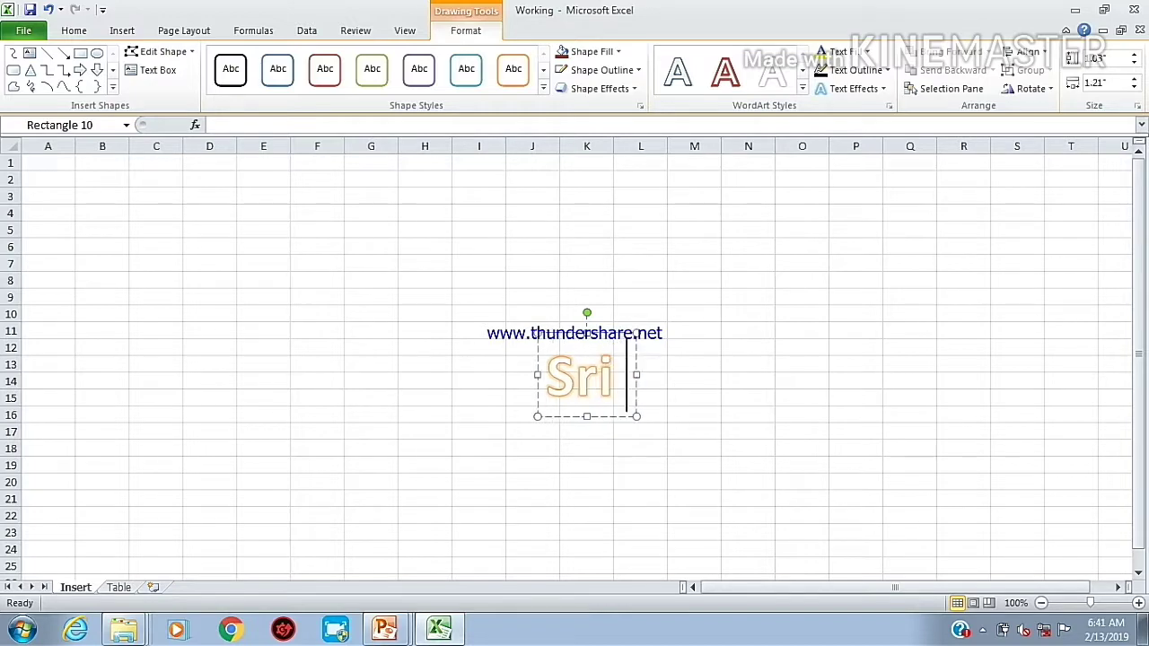
text( lanka)
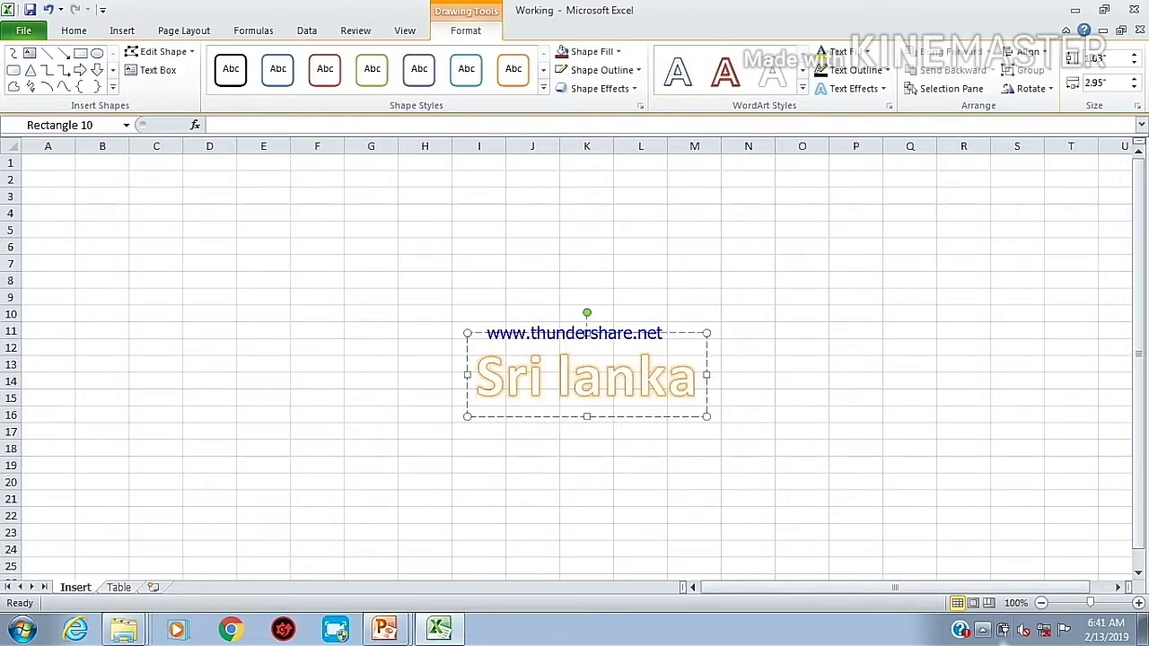
- Delete the Sri lanka WordArt from the sheet
click(808, 411)
click(580, 364)
drag(587, 338, 587, 332)
key(Delete)
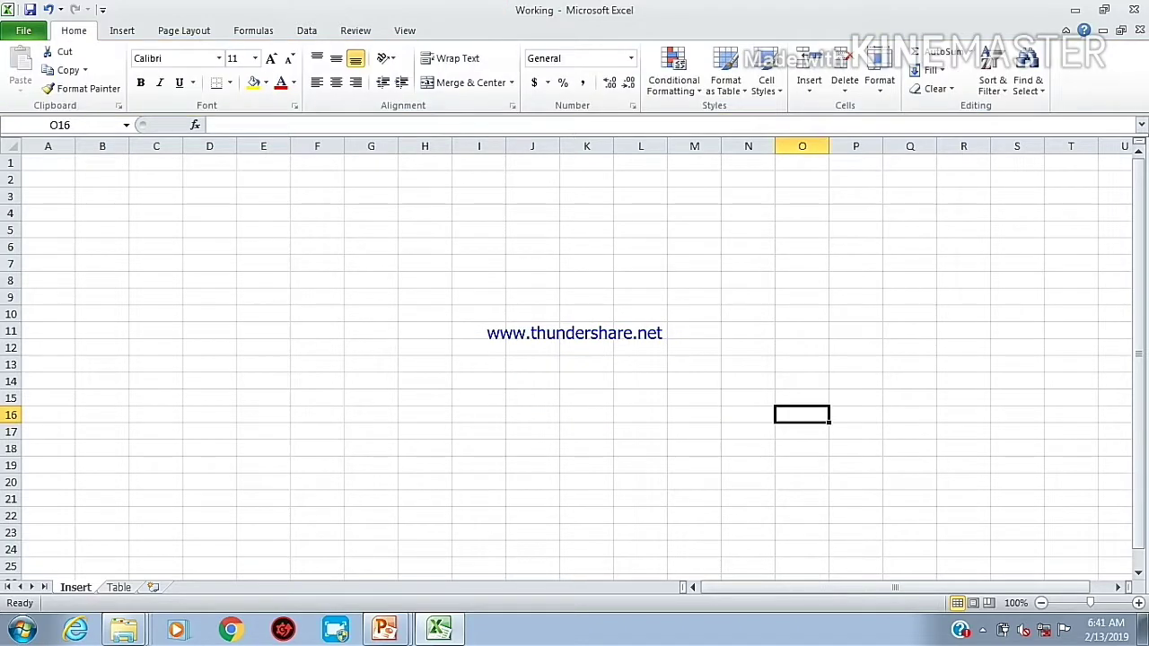
- Look at the built-in equations and insert two Integral symbols (∫∫) from the Algerian font into cell O16
click(122, 30)
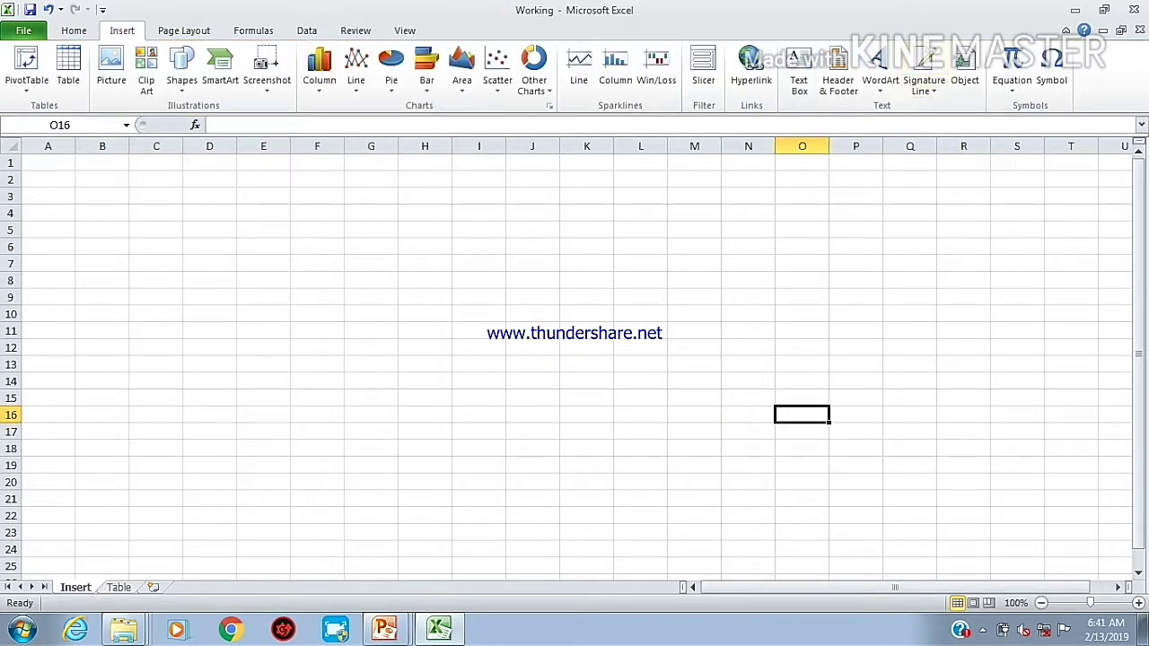
click(1011, 83)
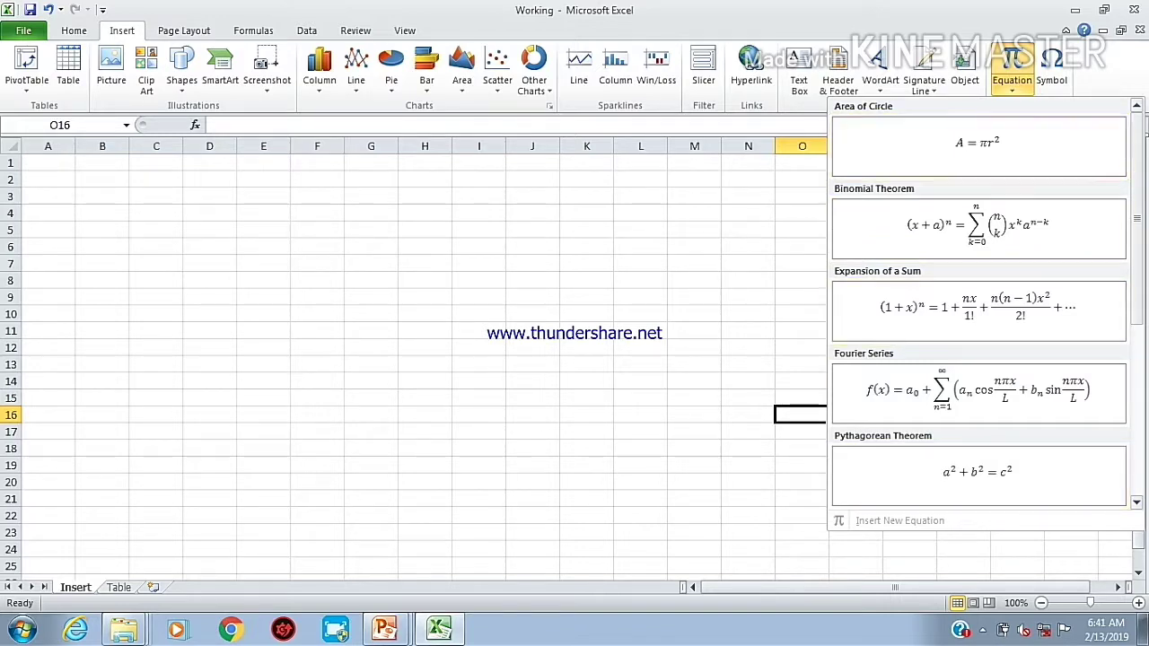
click(1050, 79)
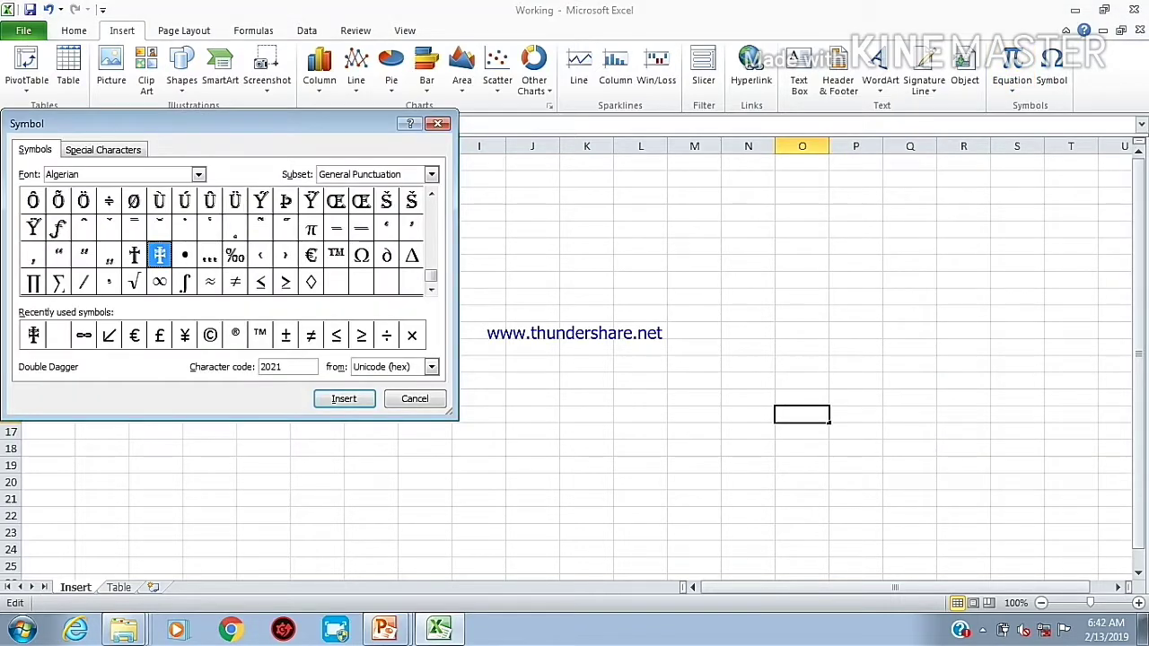
drag(156, 116, 333, 123)
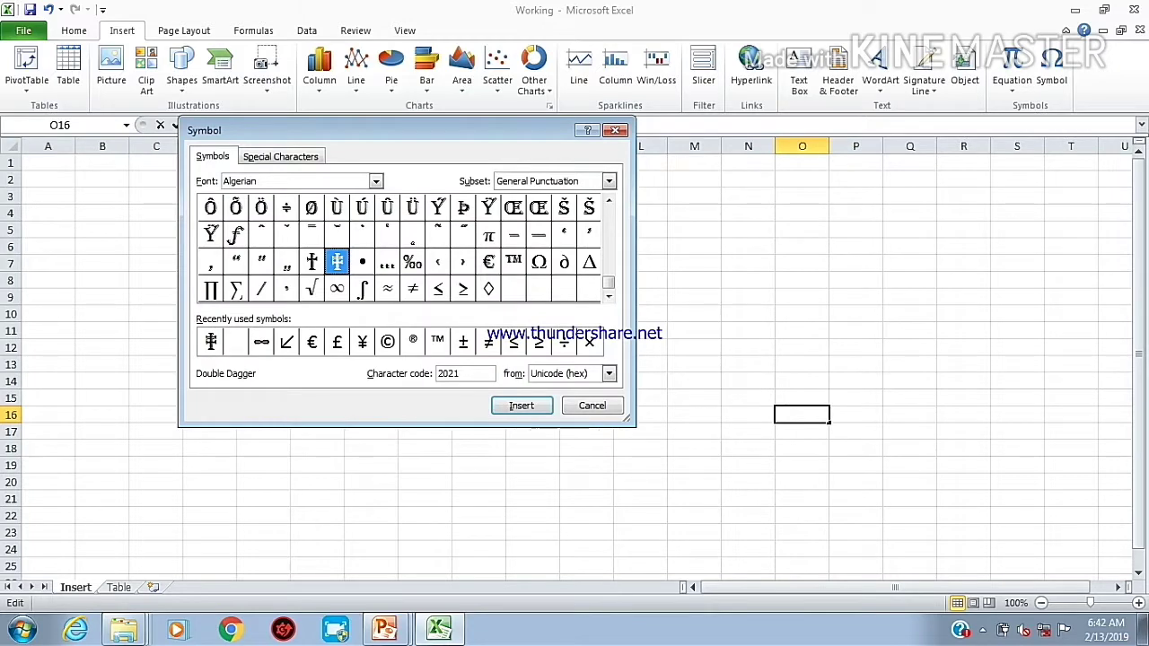
double_click(363, 286)
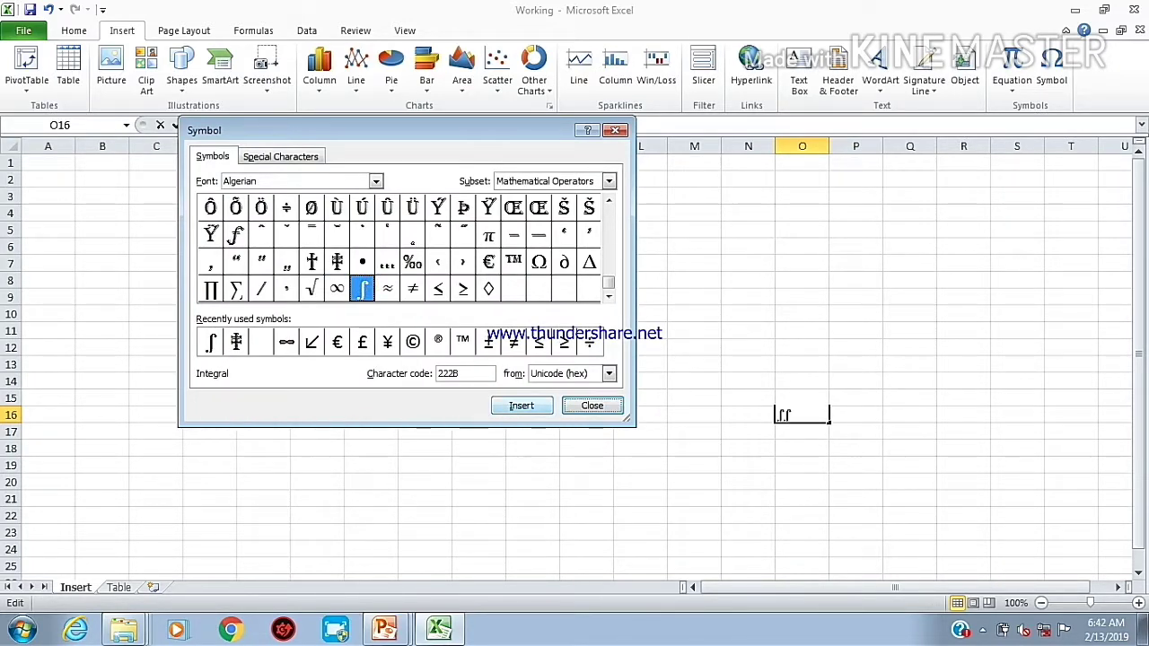
click(592, 405)
- Clear the integral symbols from cell O16
click(802, 466)
click(801, 415)
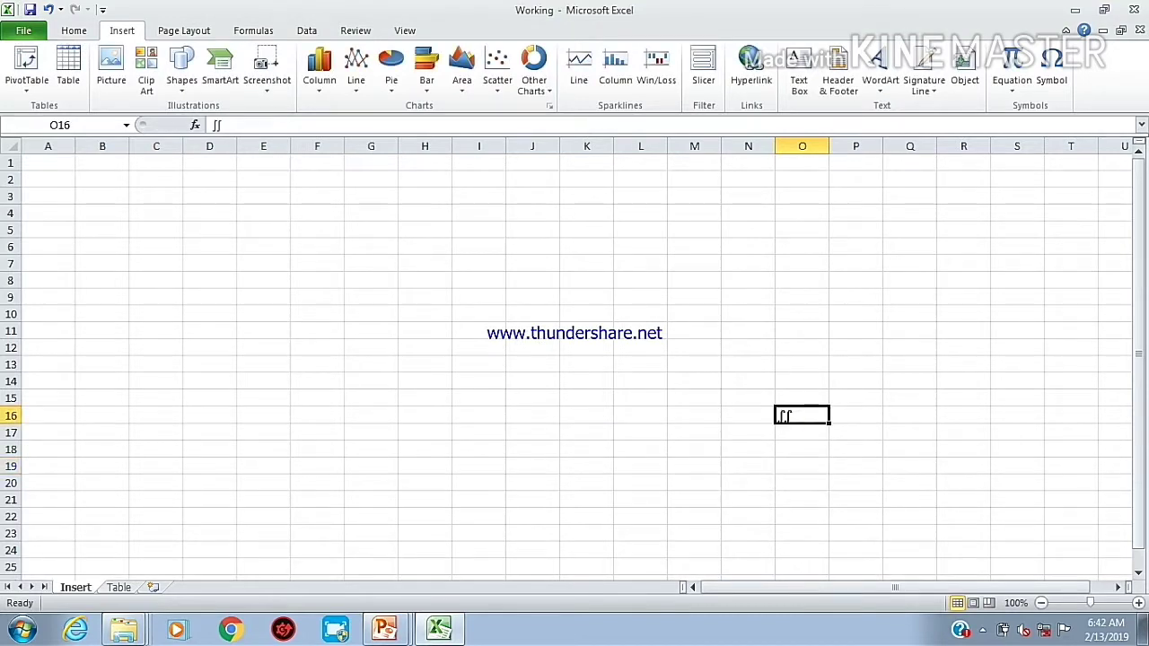
key(Delete)
click(580, 274)
click(275, 217)
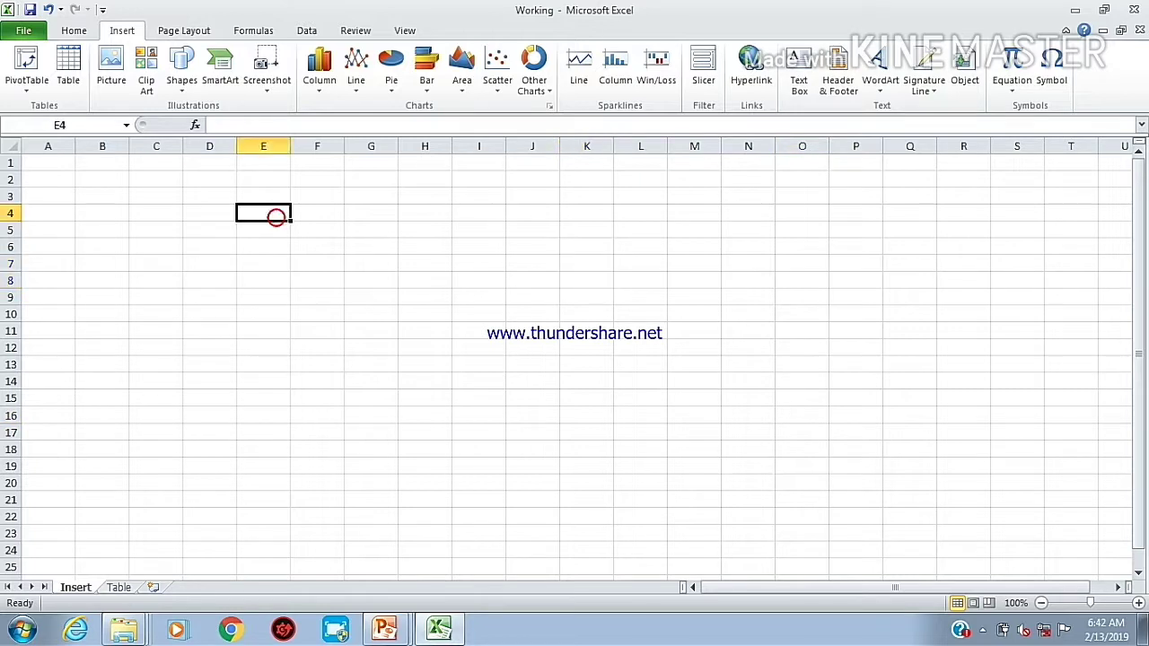
drag(309, 278, 195, 215)
click(253, 247)
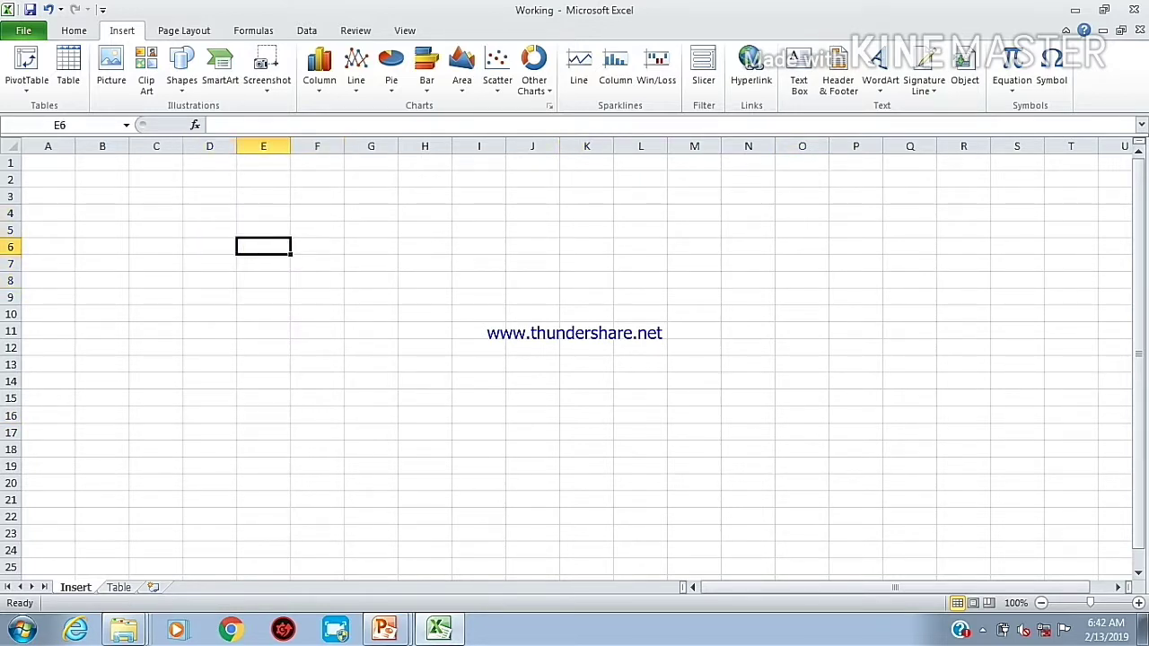
click(201, 227)
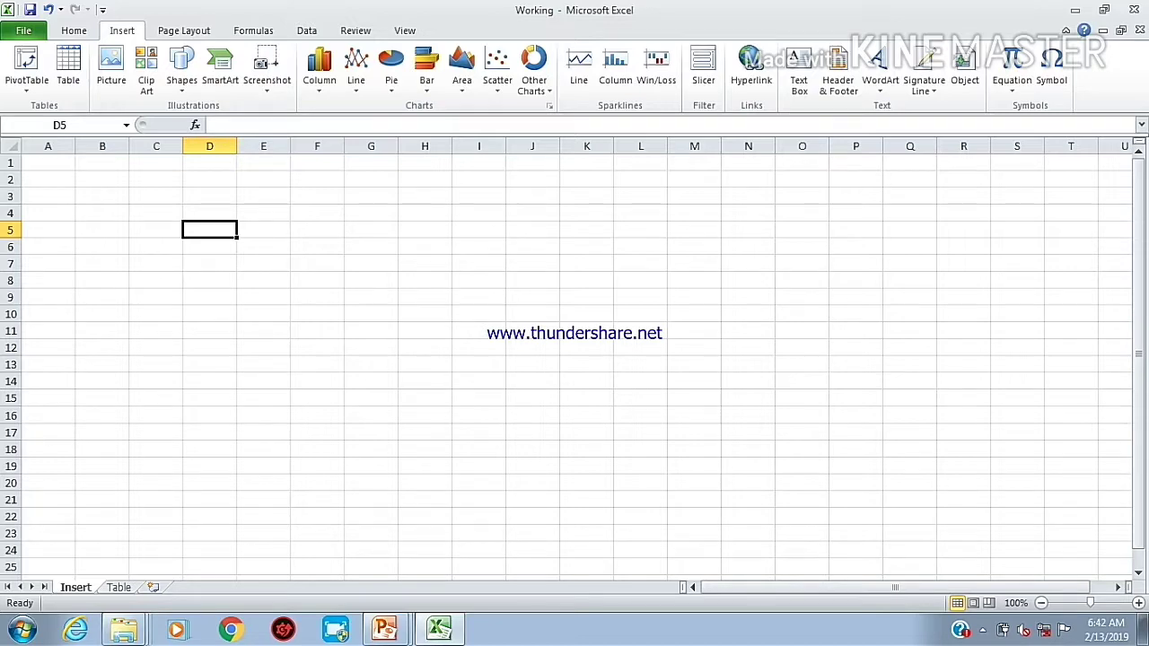
- Draw a right block arrow about 1.06" wide across columns C and D, from row 3 to row 6
click(181, 68)
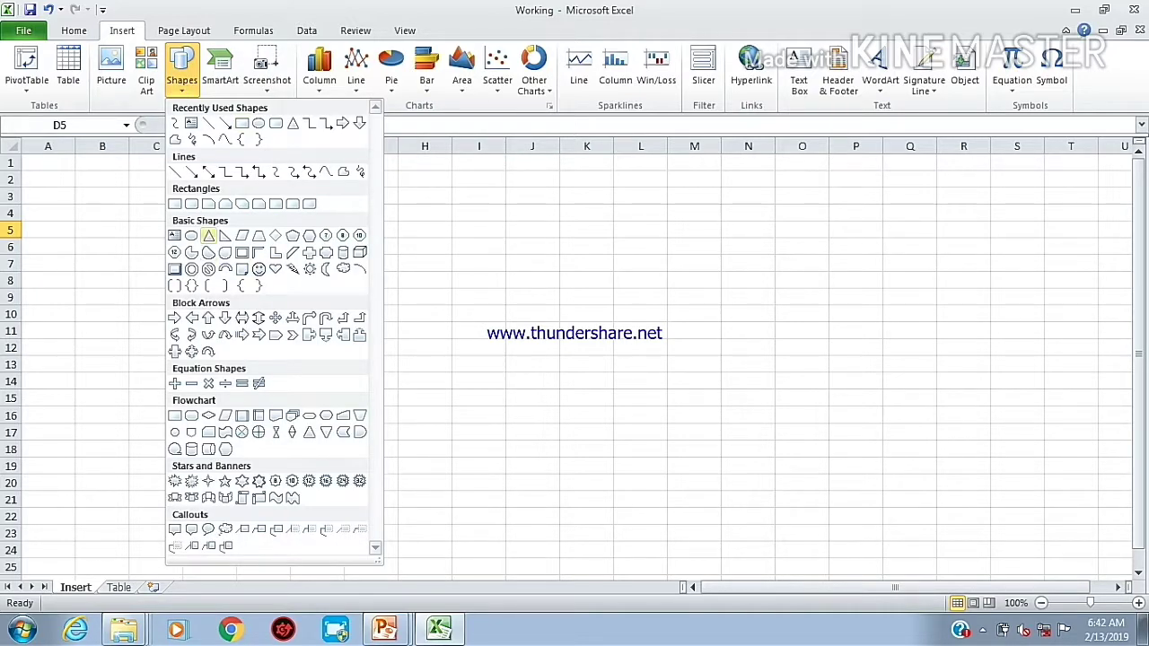
click(177, 318)
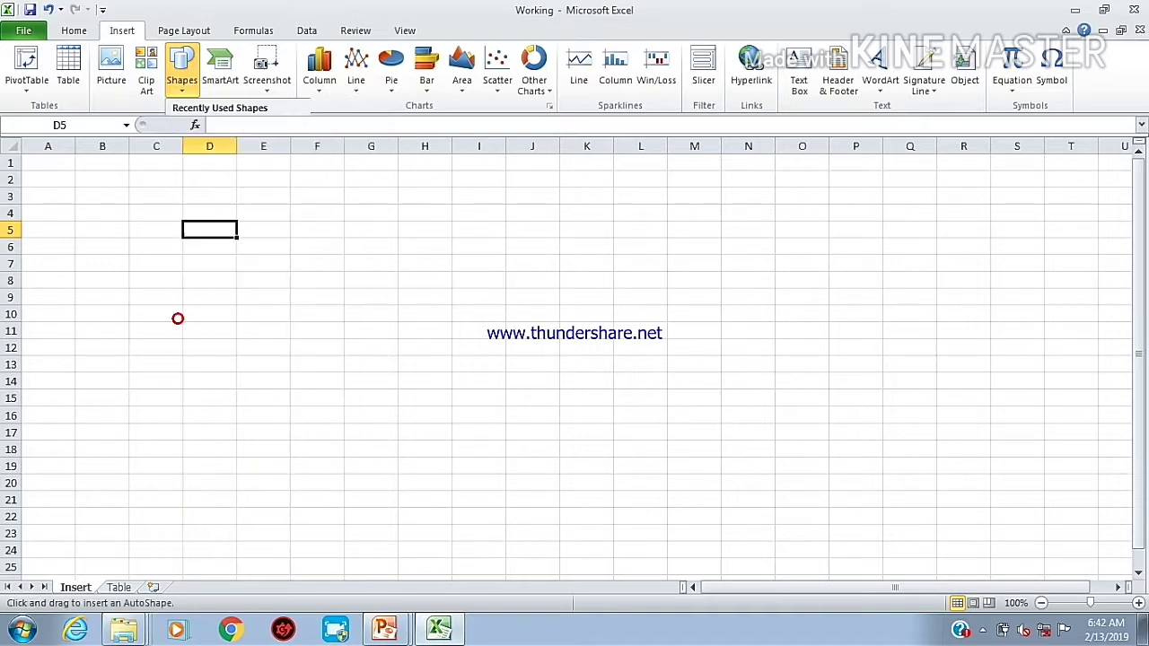
drag(144, 197, 233, 239)
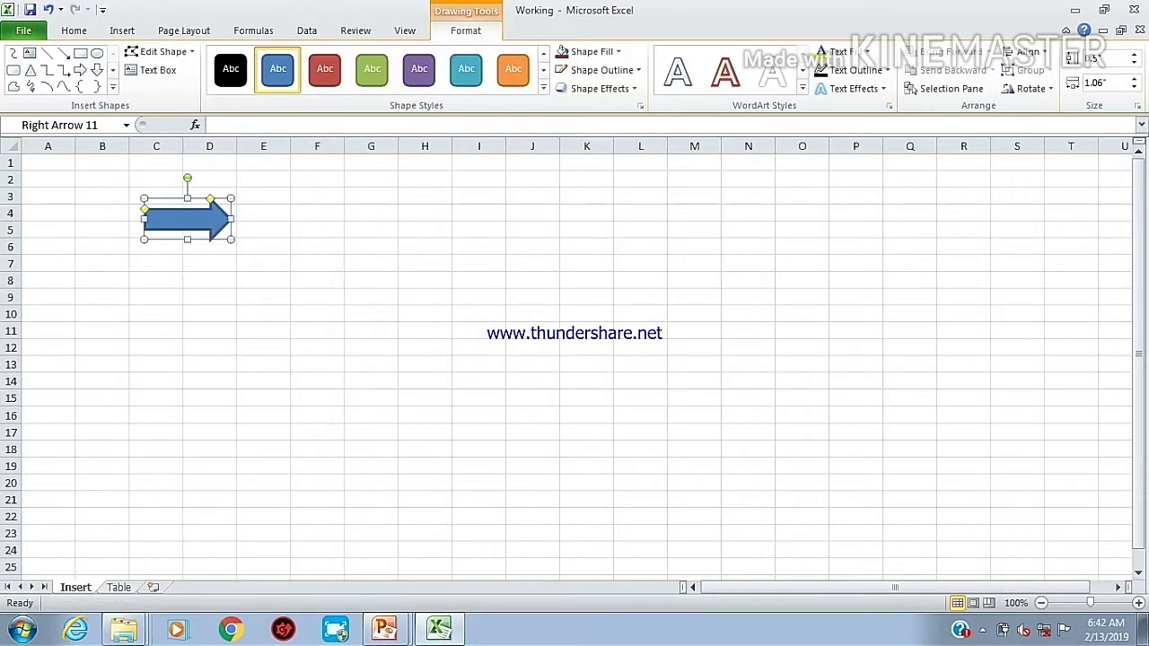
- Add a hyperlink from the arrow to the existing file Working in the Desktop folder
right_click(205, 220)
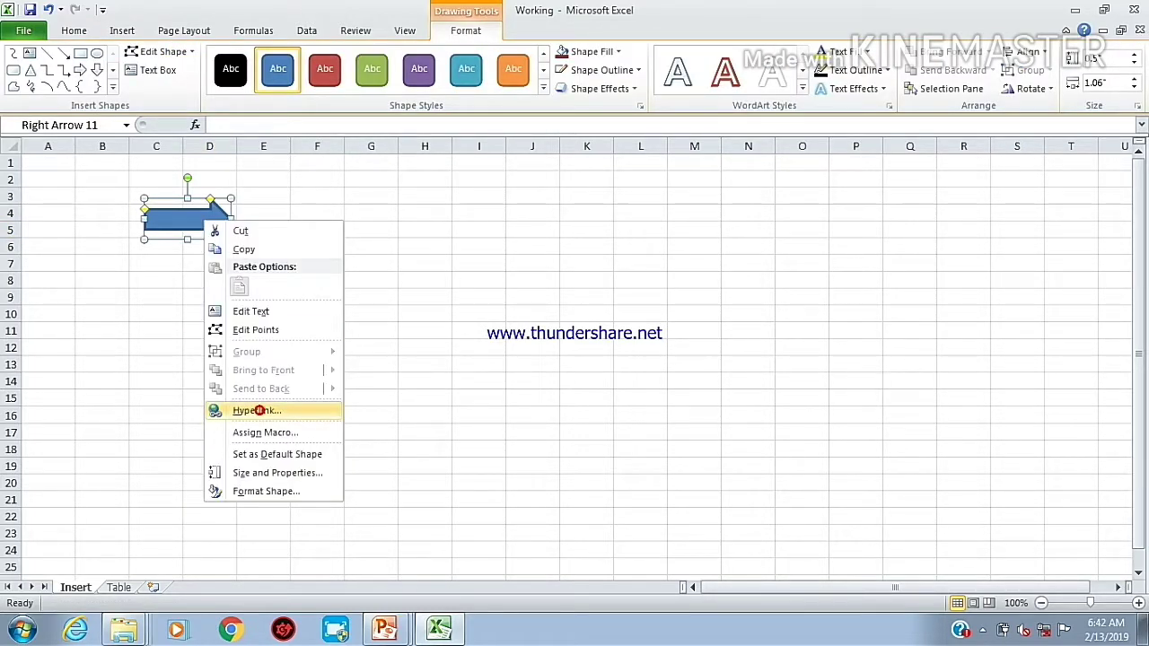
click(256, 410)
click(119, 364)
click(119, 405)
click(120, 440)
click(109, 365)
click(356, 327)
click(357, 327)
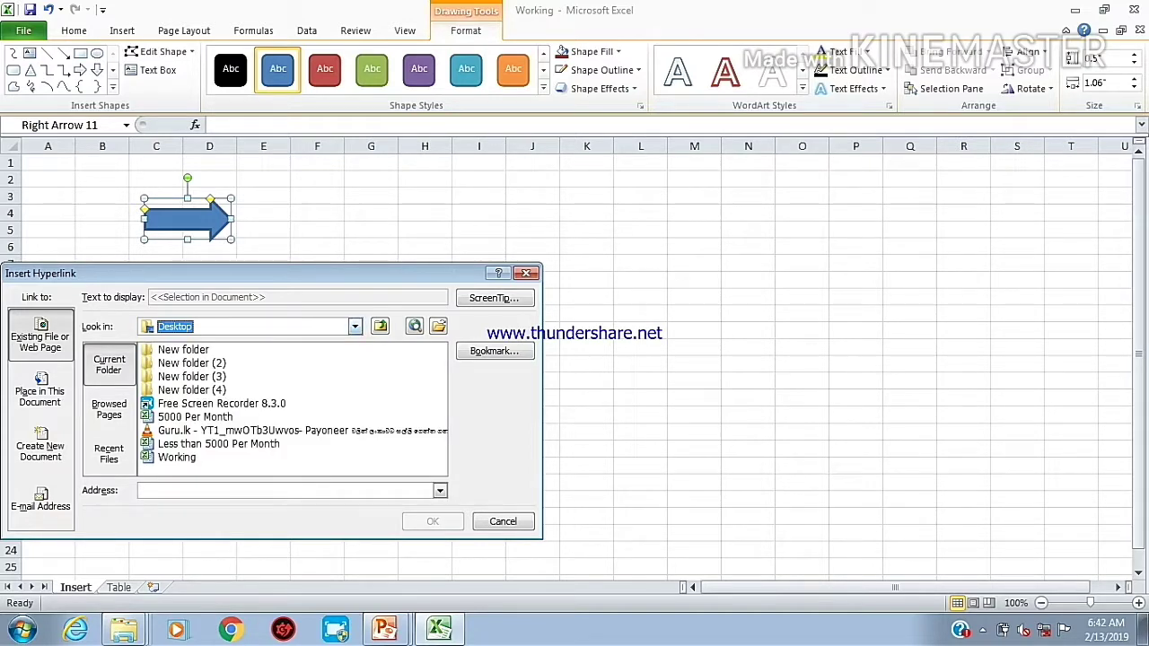
click(185, 458)
double_click(185, 457)
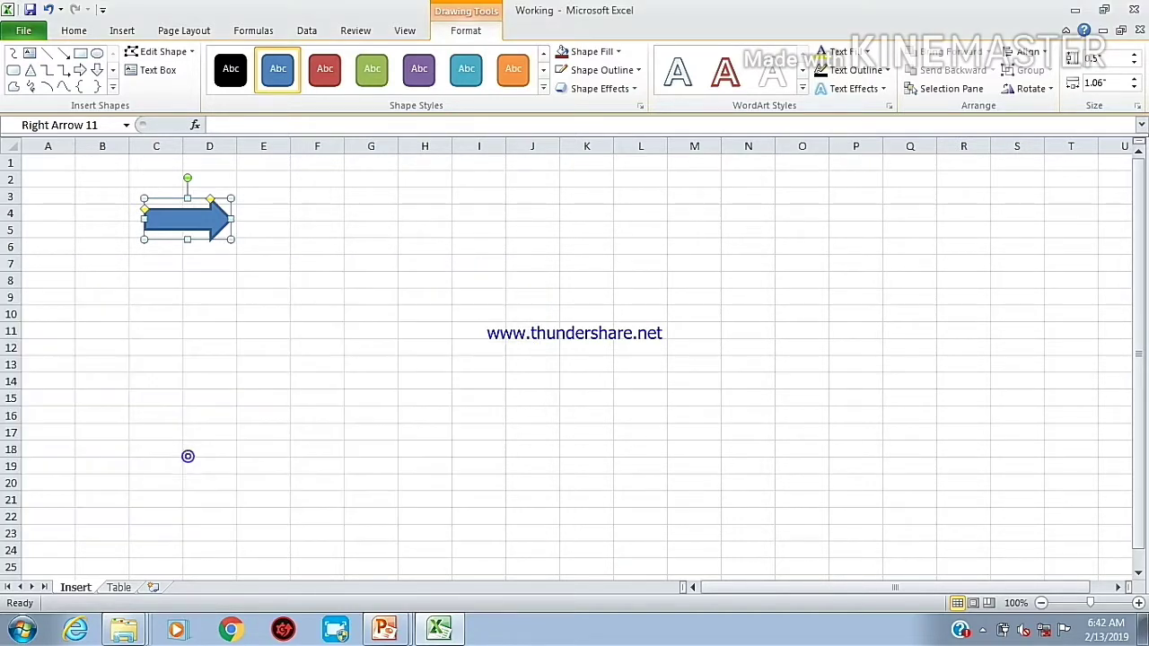
click(332, 350)
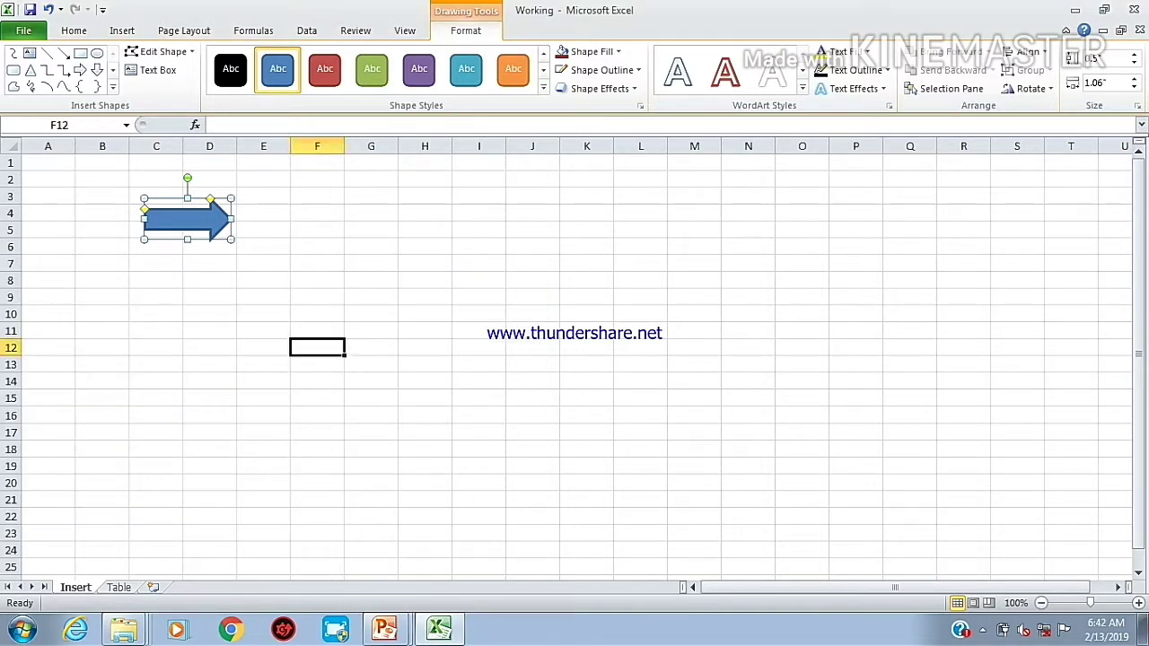
click(187, 476)
- Change the arrow's hyperlink to point to cell A1 of the Table sheet in this document
right_click(209, 229)
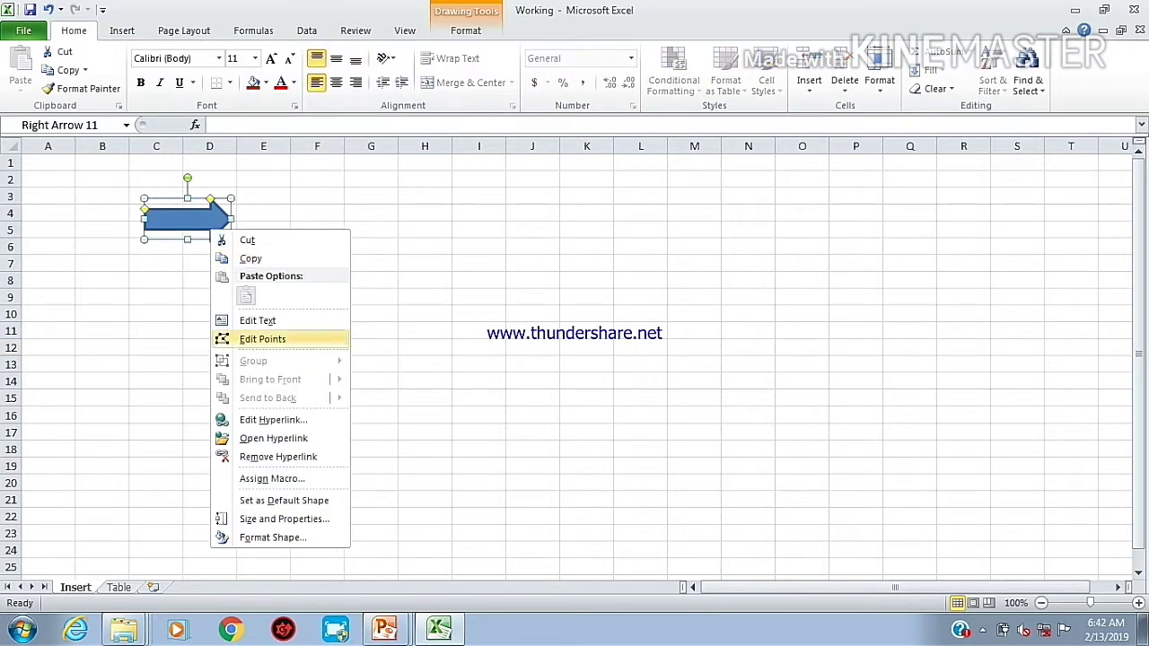
click(260, 422)
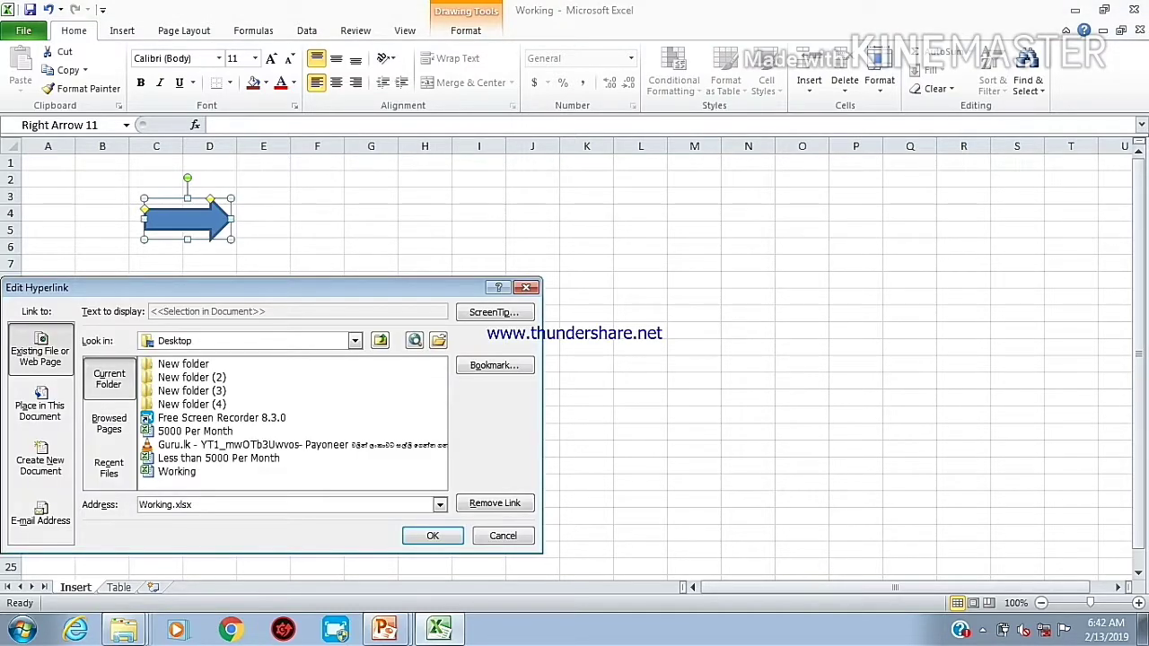
click(289, 342)
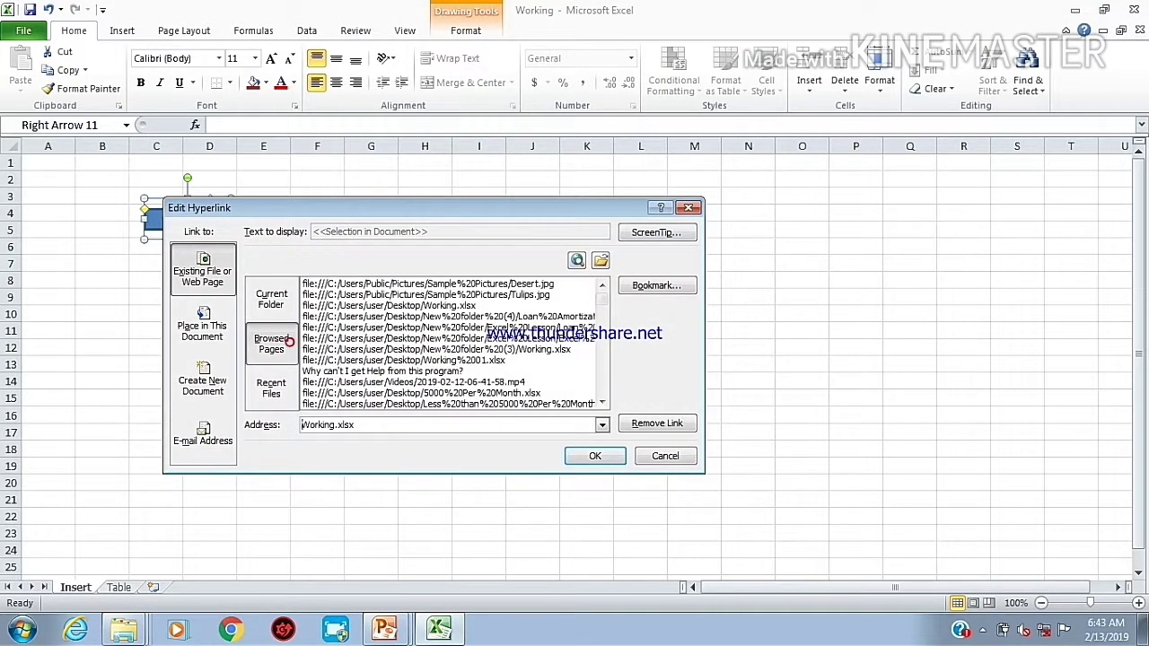
click(271, 299)
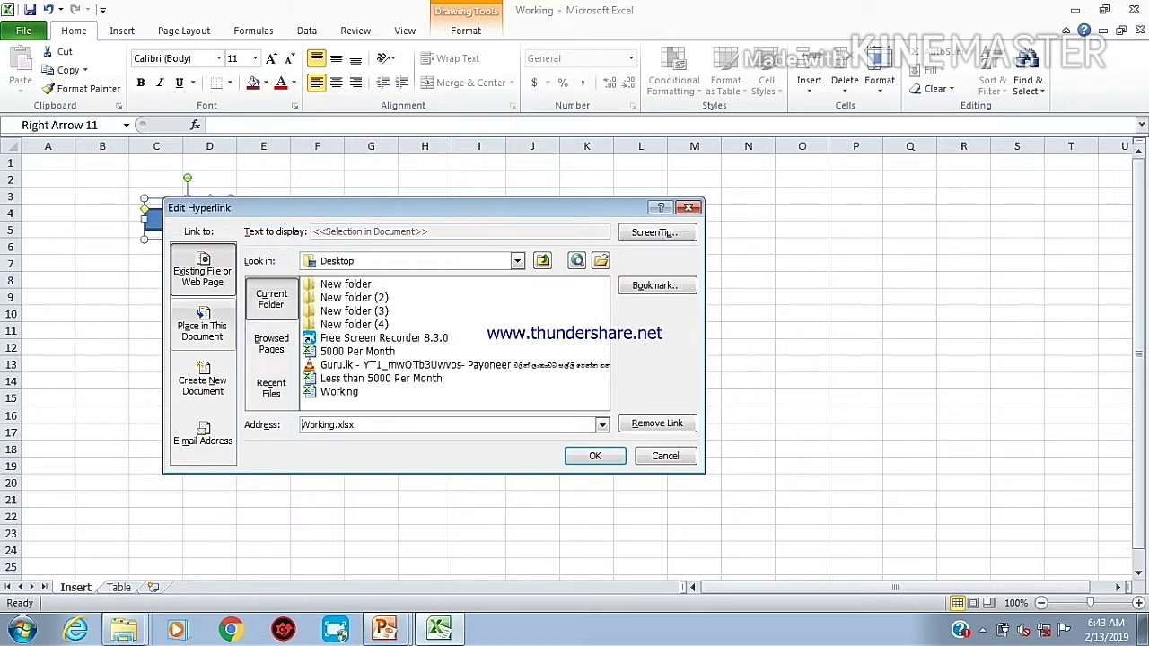
click(202, 319)
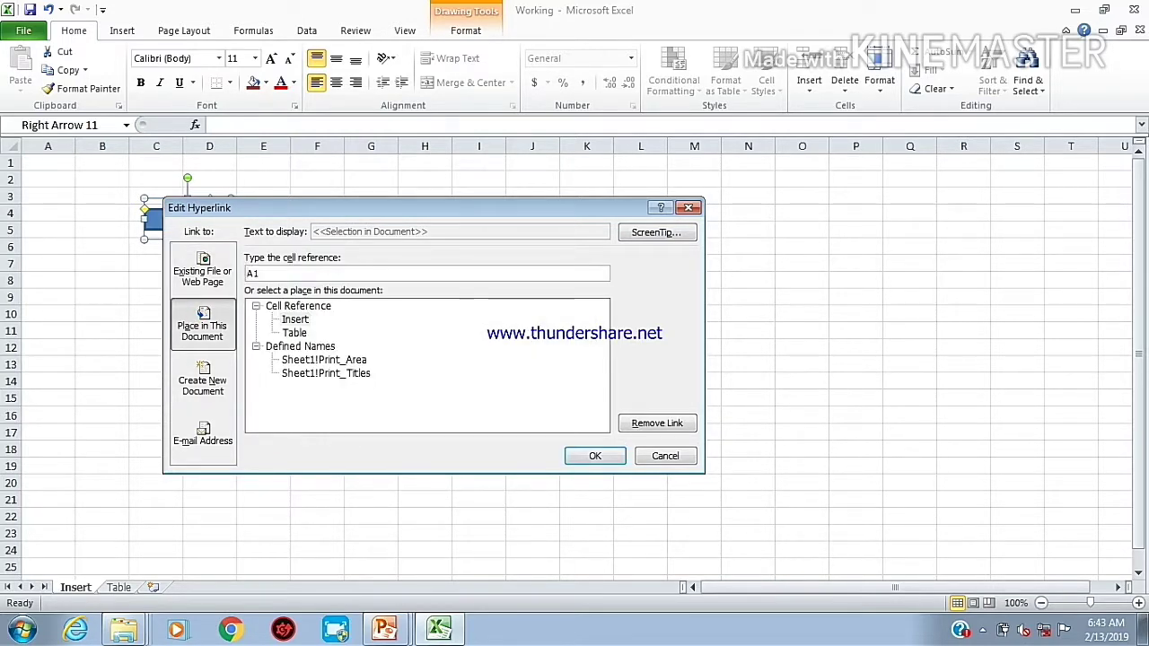
click(294, 333)
click(595, 456)
click(530, 449)
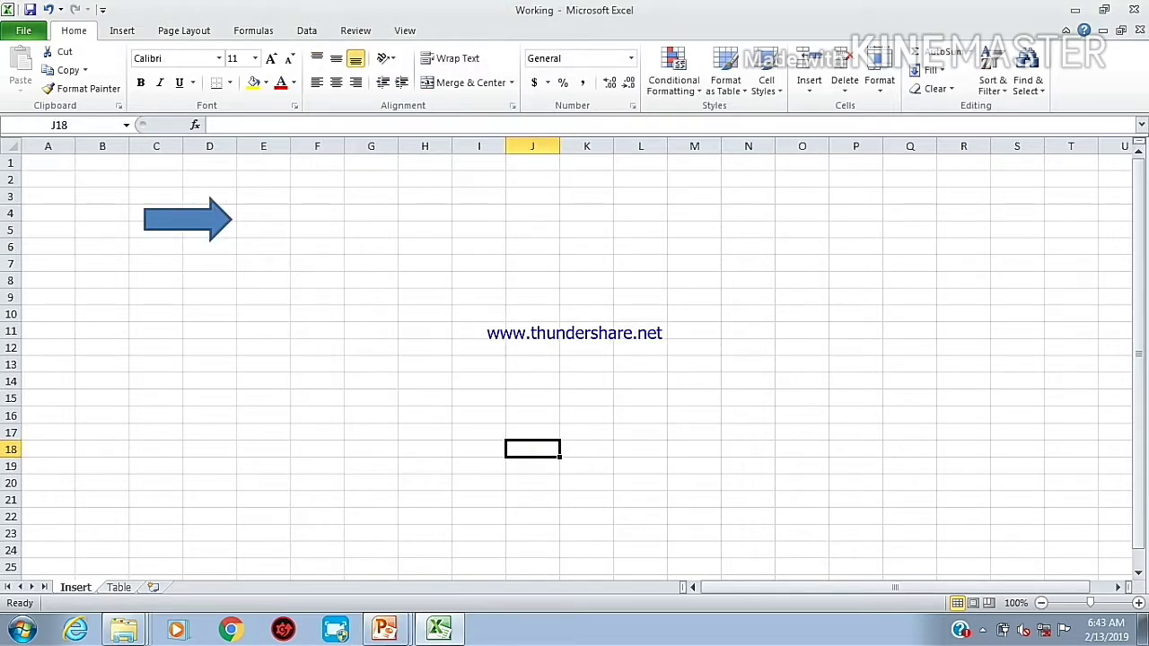
- Test the arrow's hyperlink to the Table sheet twice, returning to the Insert sheet each time
click(202, 222)
click(75, 586)
click(266, 262)
right_click(193, 220)
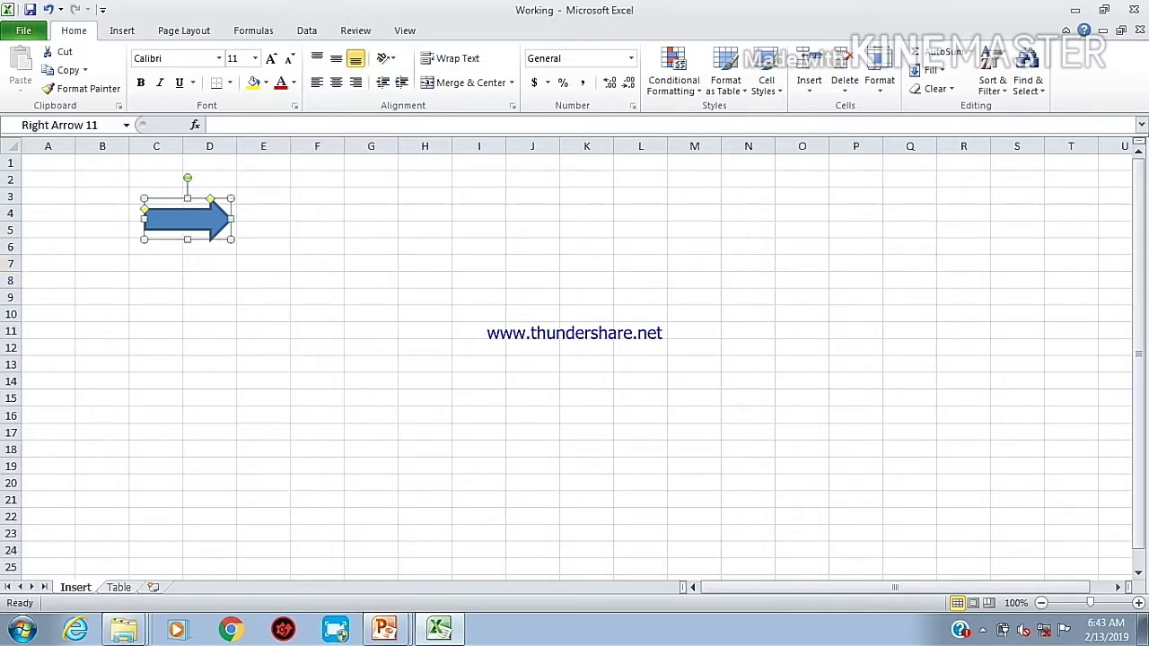
right_click(187, 219)
click(202, 262)
click(193, 310)
right_click(137, 216)
click(125, 266)
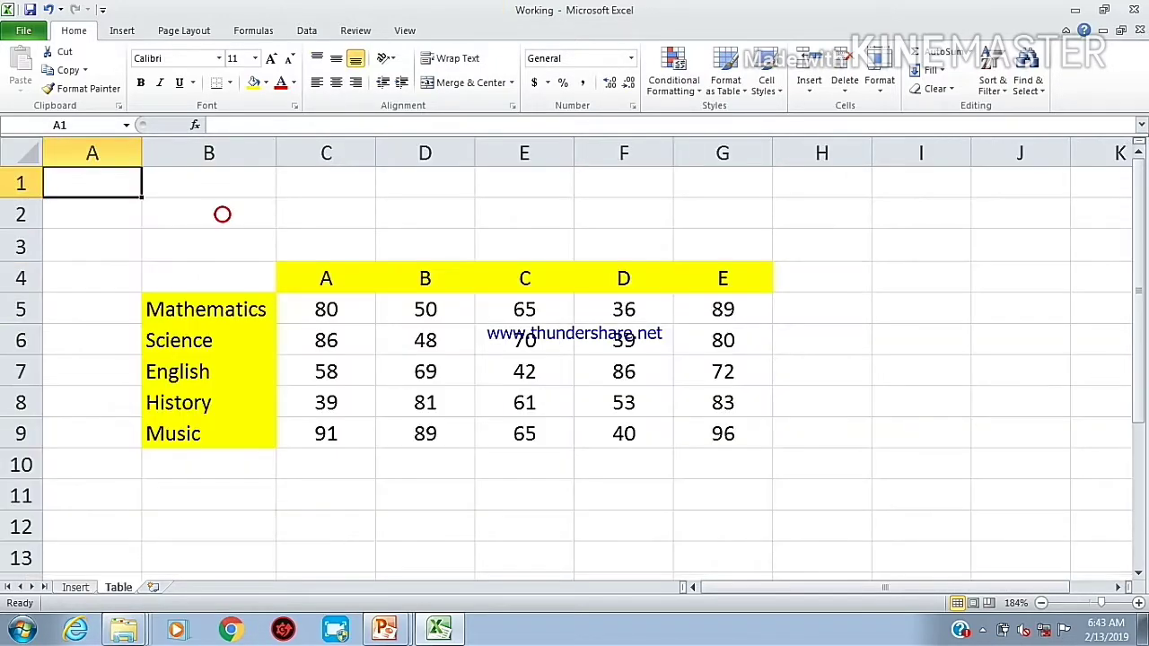
click(75, 586)
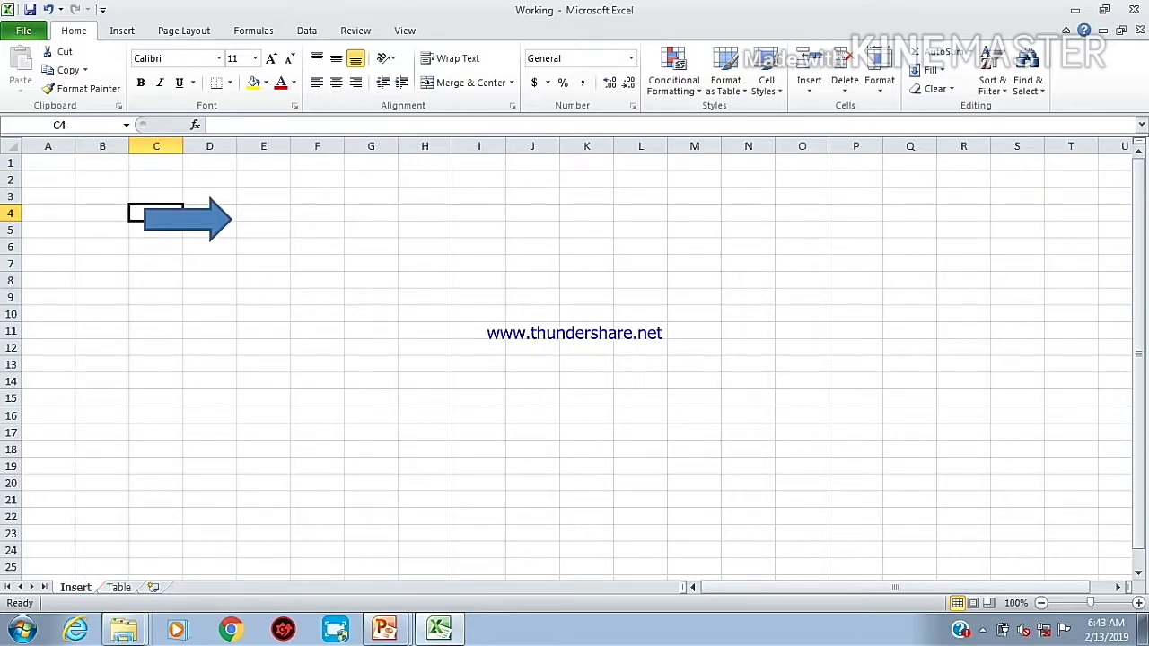
click(132, 32)
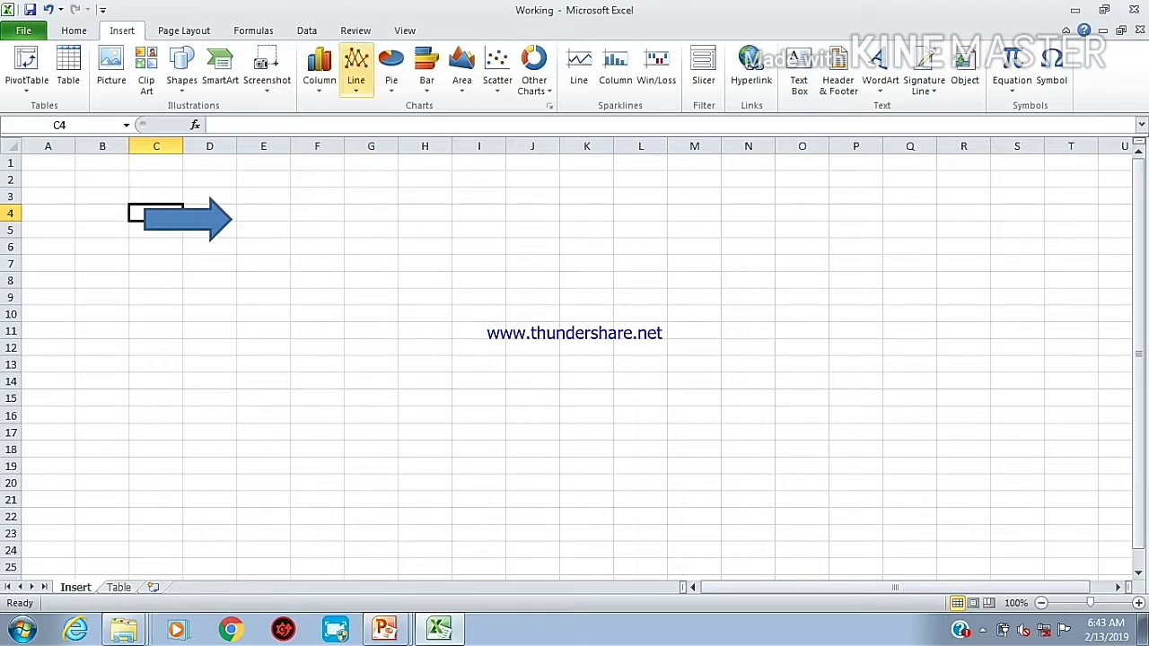
click(386, 248)
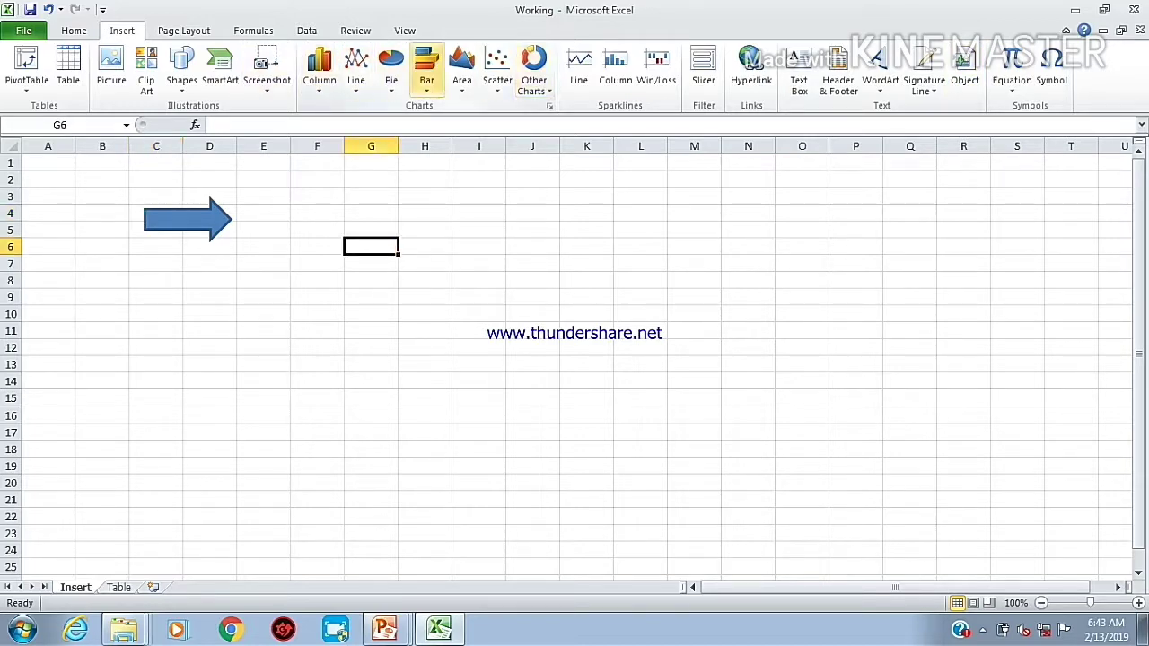
- Insert a 2-D stacked column chart from the marks table in B4:G9 on the Table sheet
click(119, 587)
click(802, 339)
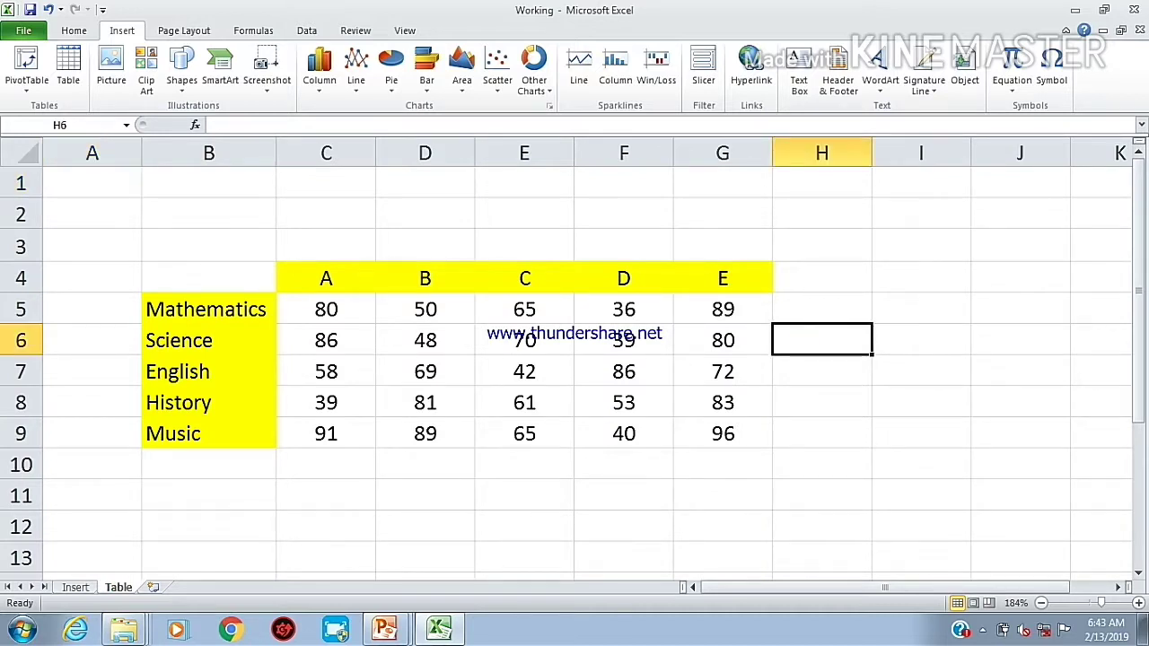
drag(206, 310, 723, 433)
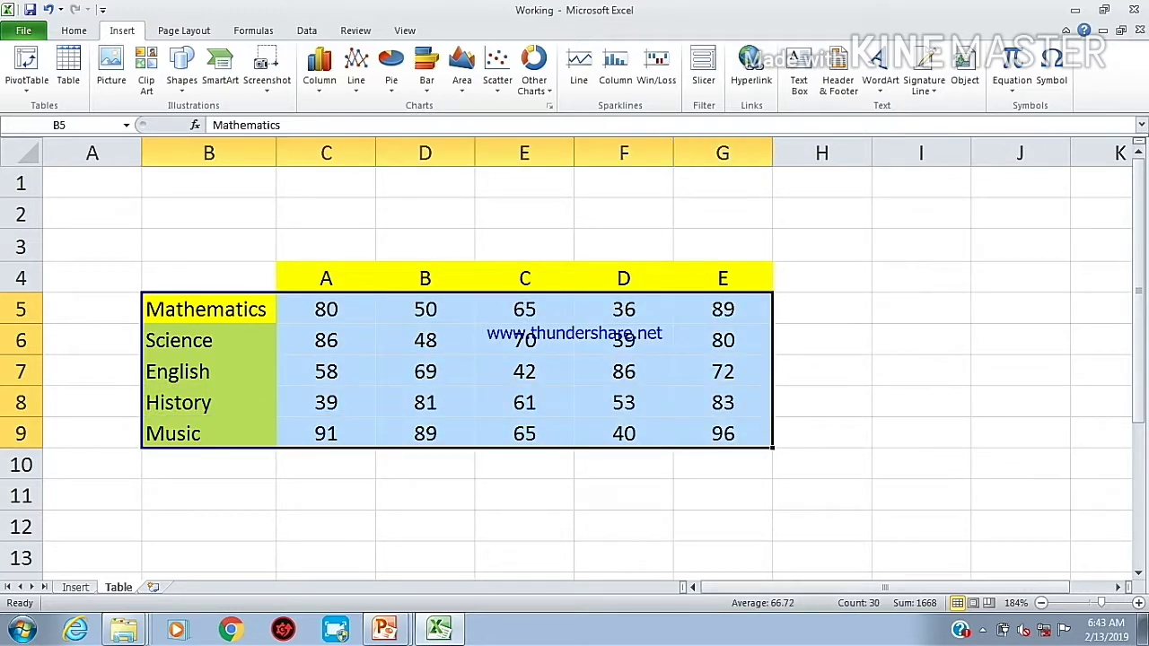
click(782, 428)
drag(208, 278, 722, 433)
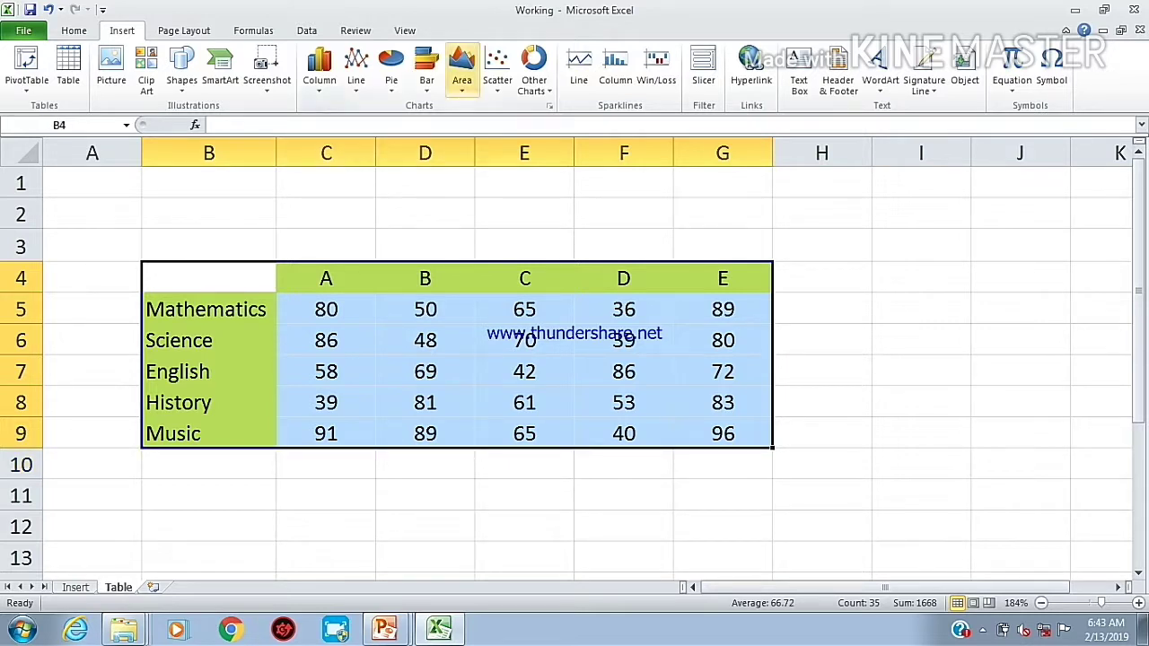
click(321, 88)
click(358, 88)
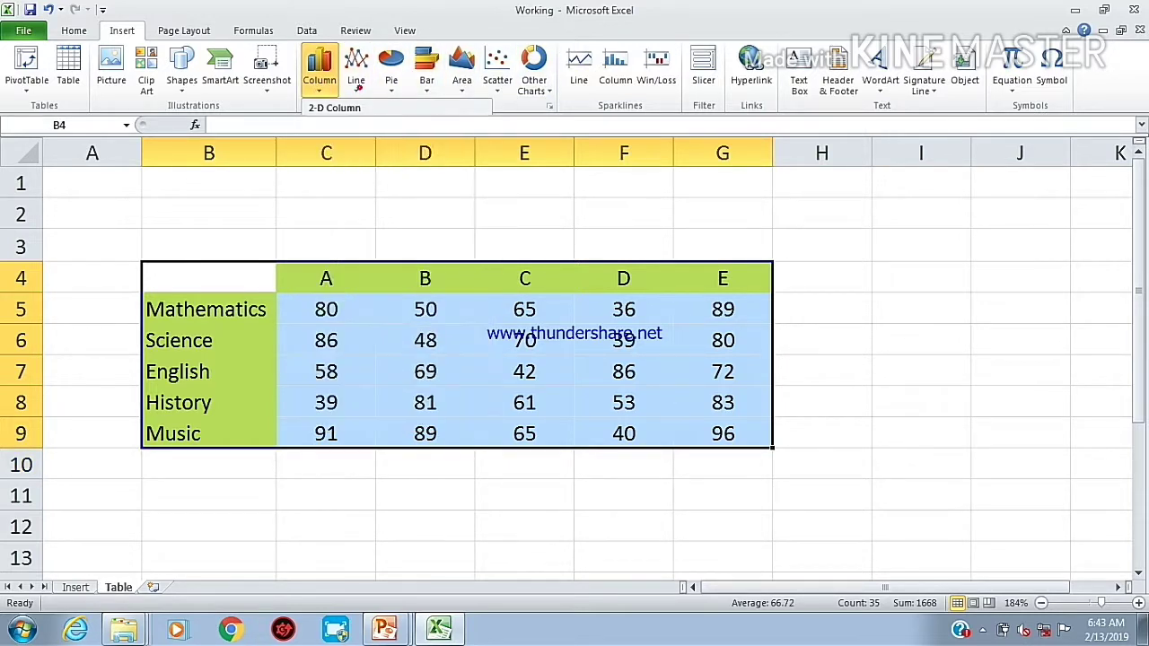
click(396, 90)
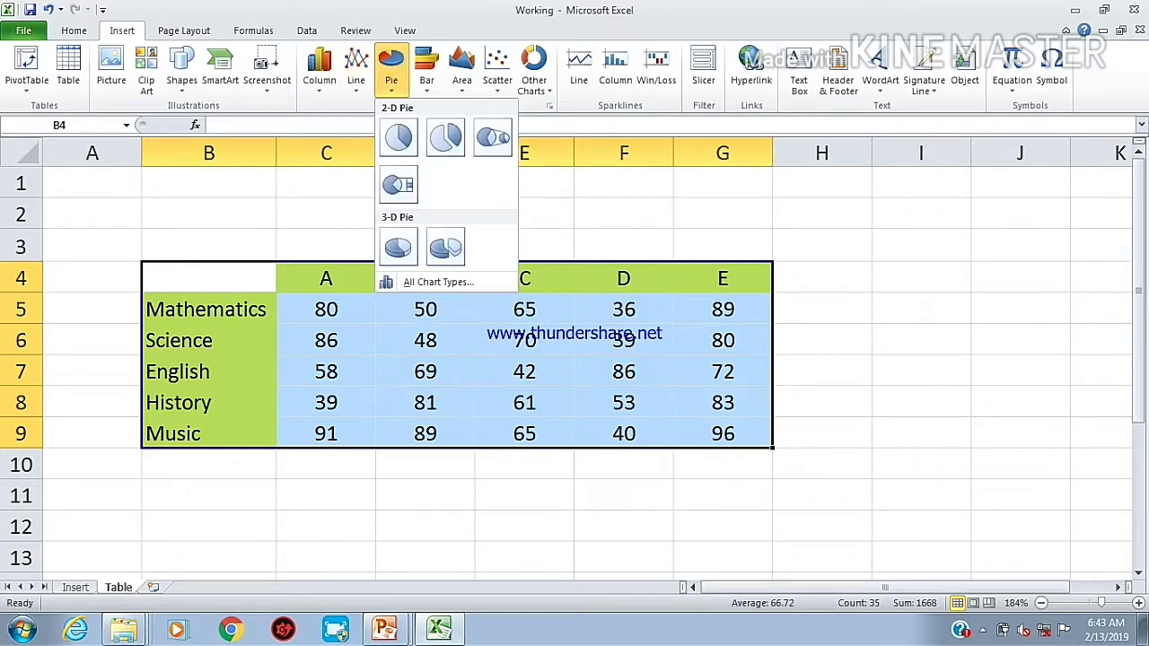
click(322, 88)
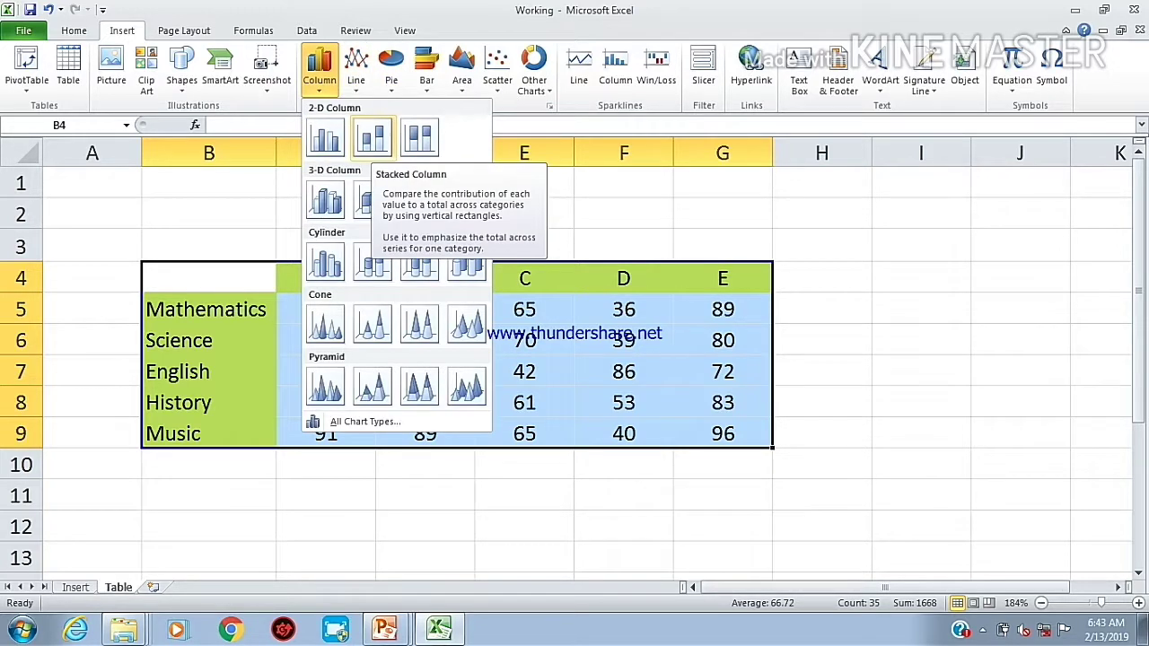
click(372, 139)
scroll(575, 359, down, 2)
scroll(575, 359, up, 1)
scroll(575, 359, up, 1)
scroll(574, 359, down, 2)
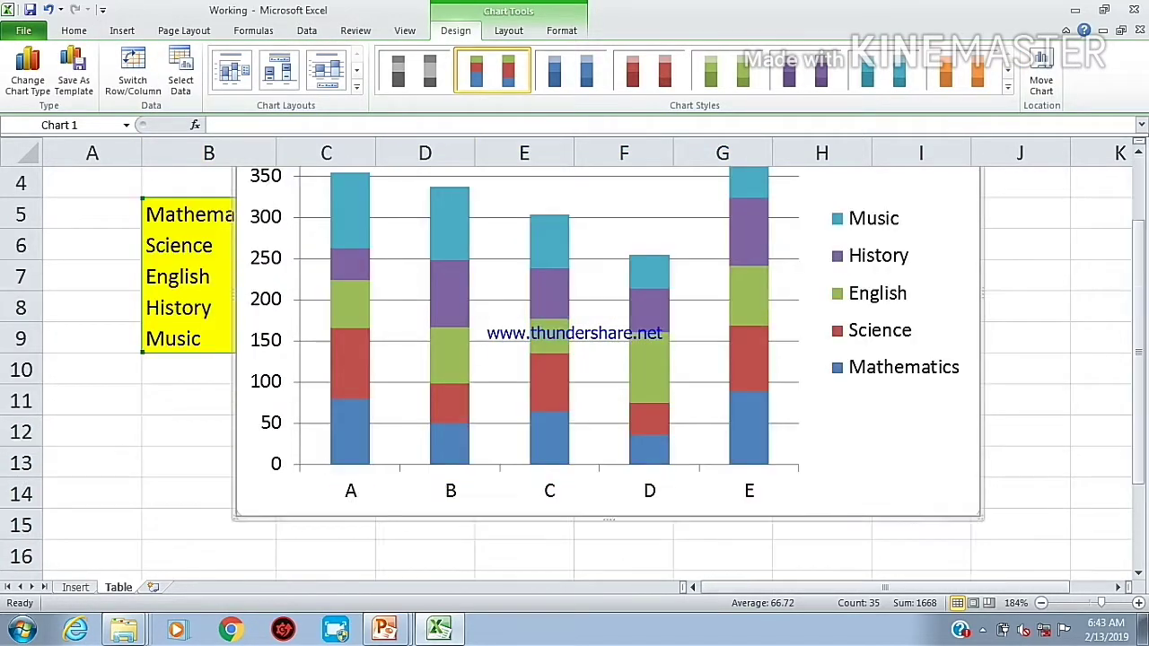
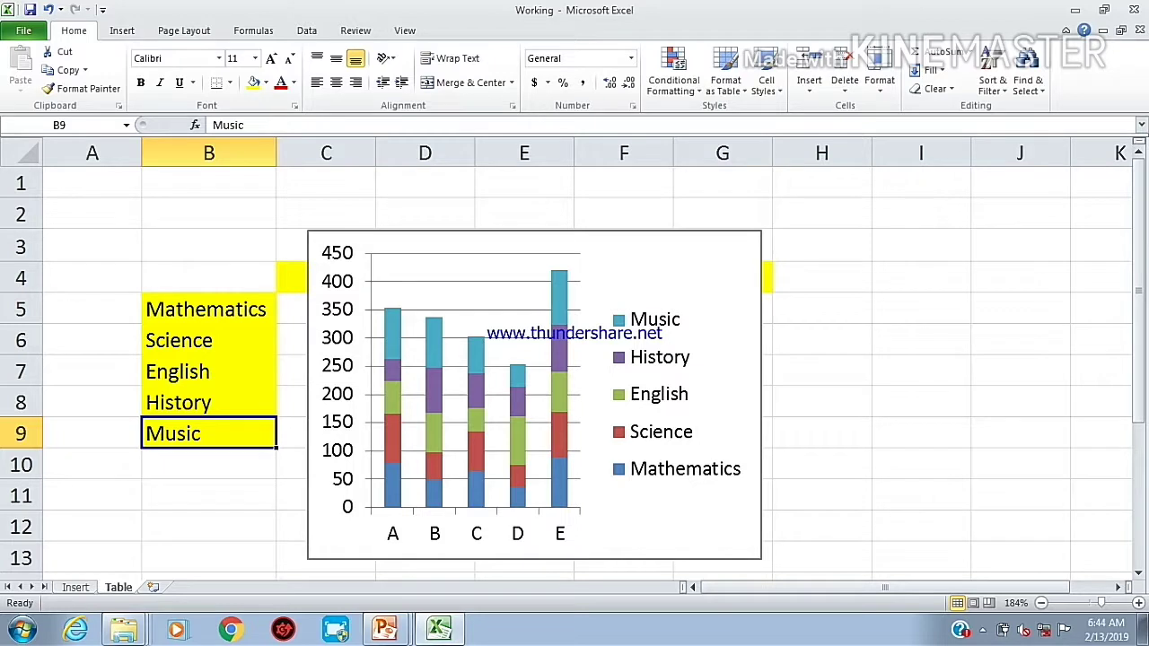
- Try Sinhala as the subject name in cell B9 and undo the edit
text(Sinh)
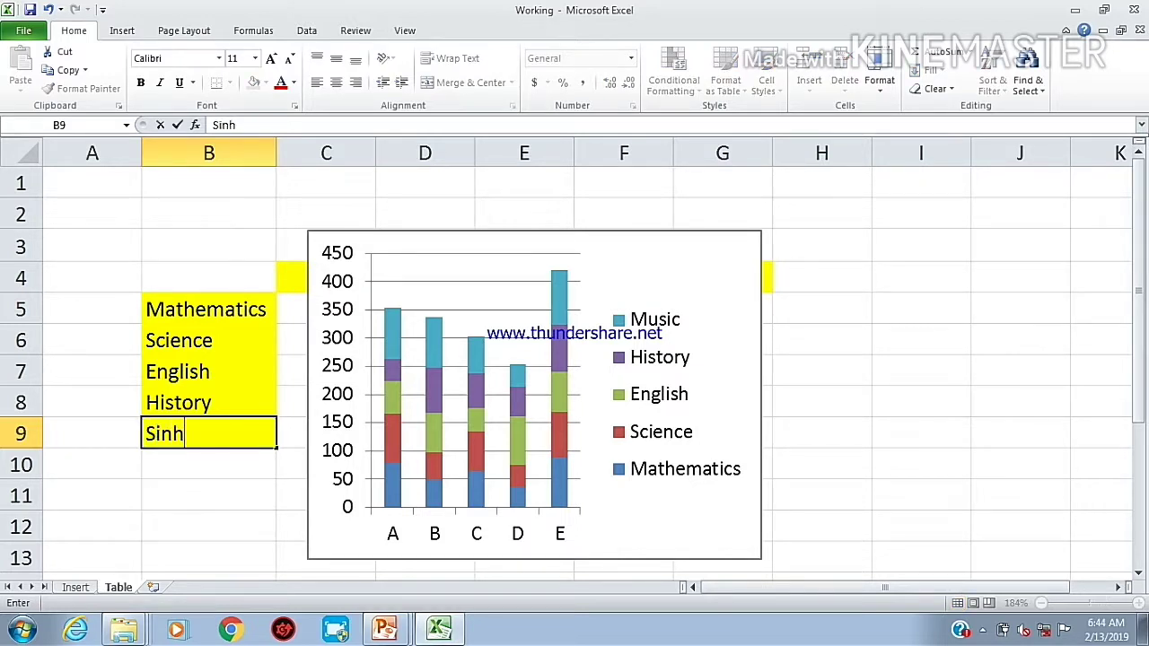
key(BackSpace)
text(hala')
key(Return)
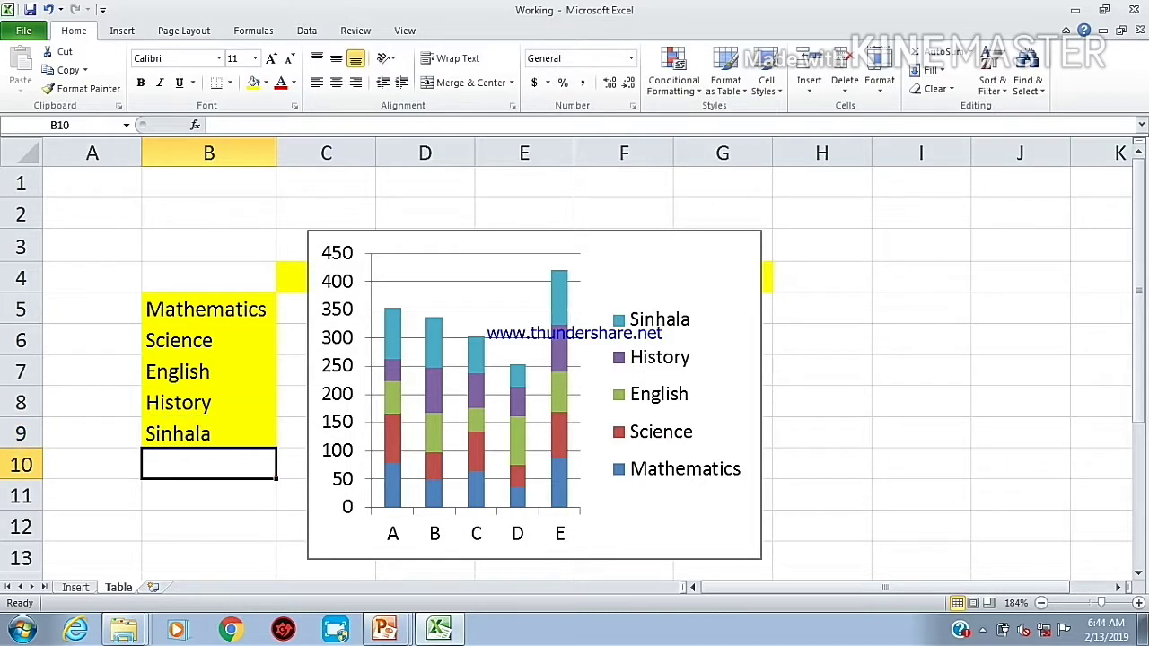
key(ctrl+z)
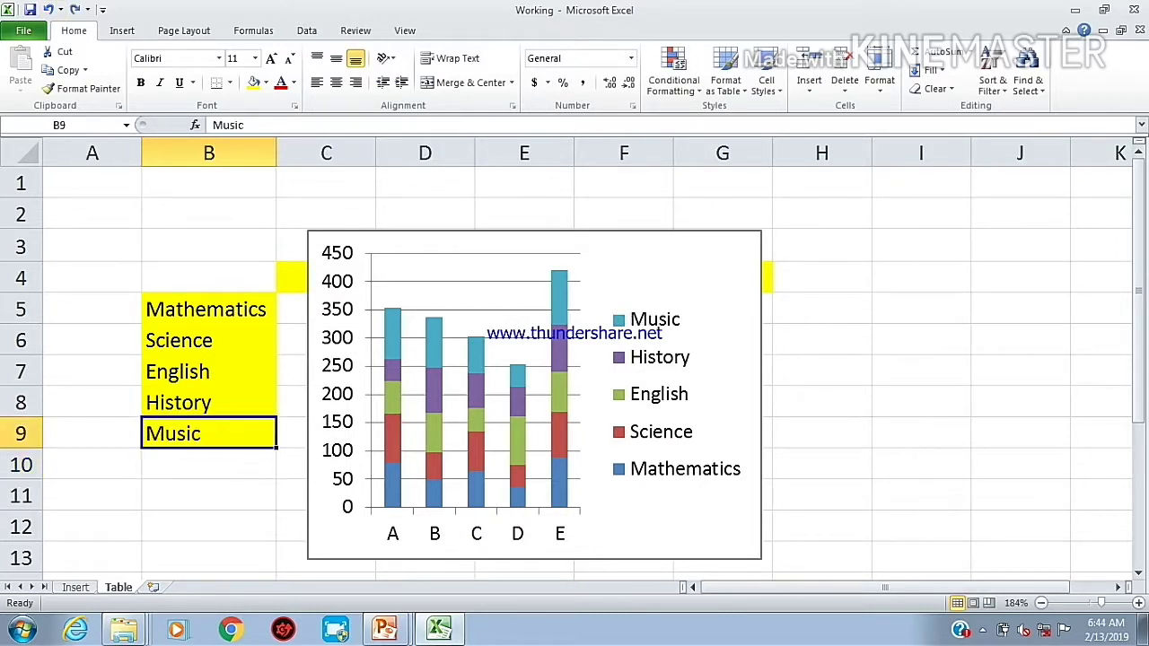
- Rename the chart's Mathematics series to Sinhala in the chart's data source, leaving the worksheet cells untouched
right_click(663, 338)
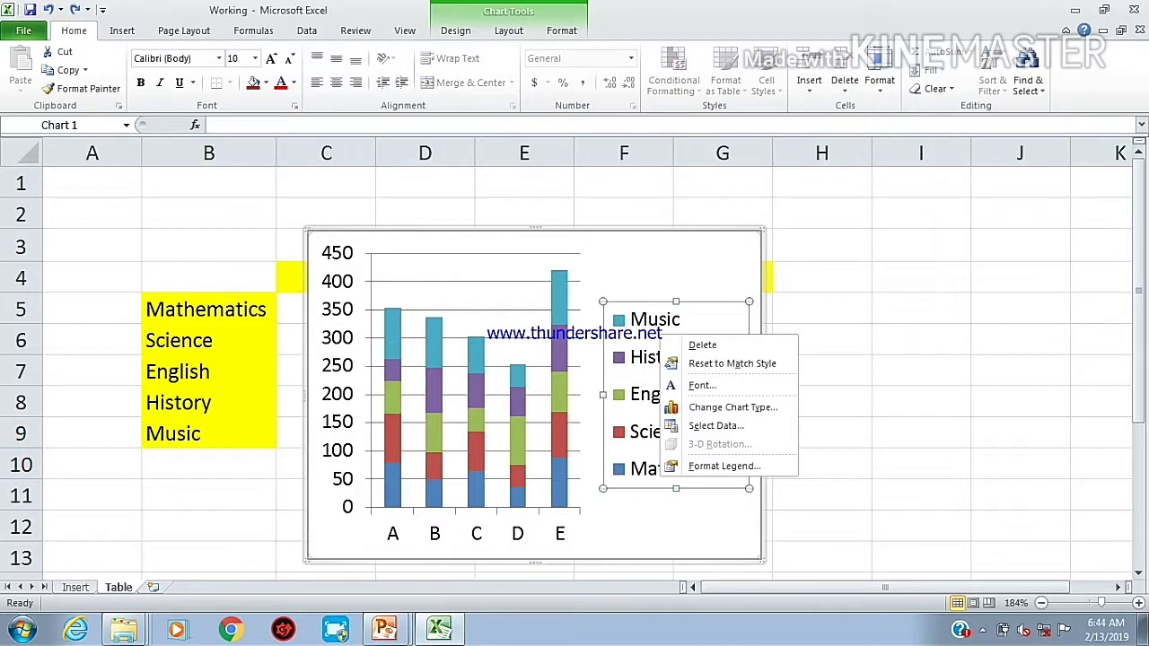
key(Escape)
key(Escape)
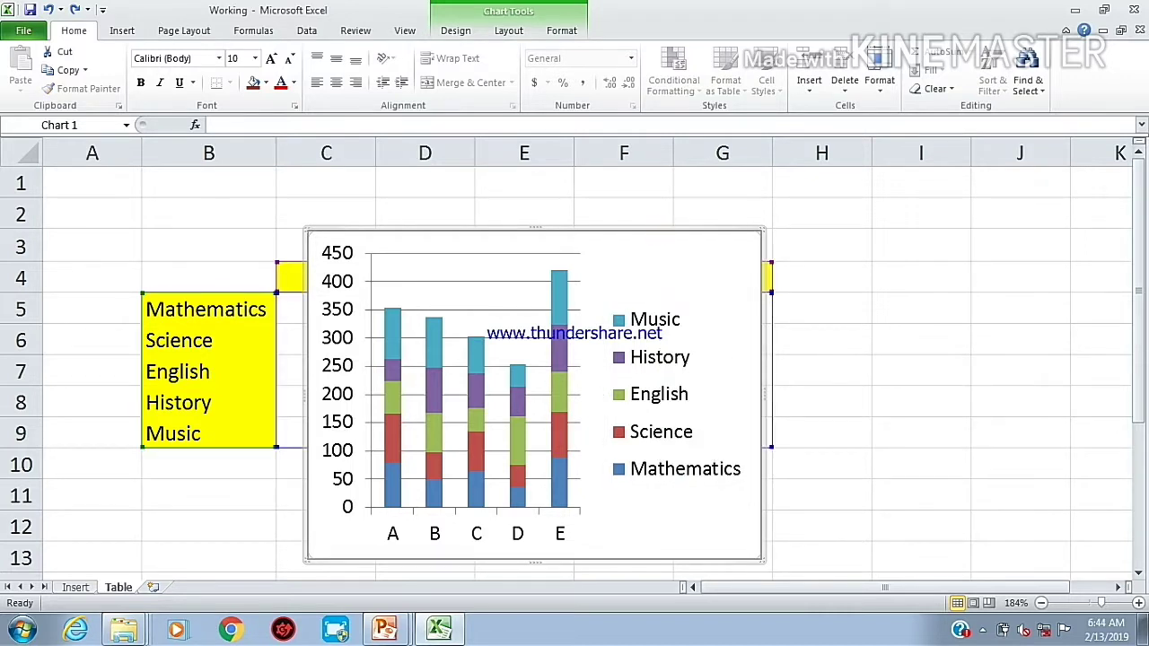
right_click(635, 529)
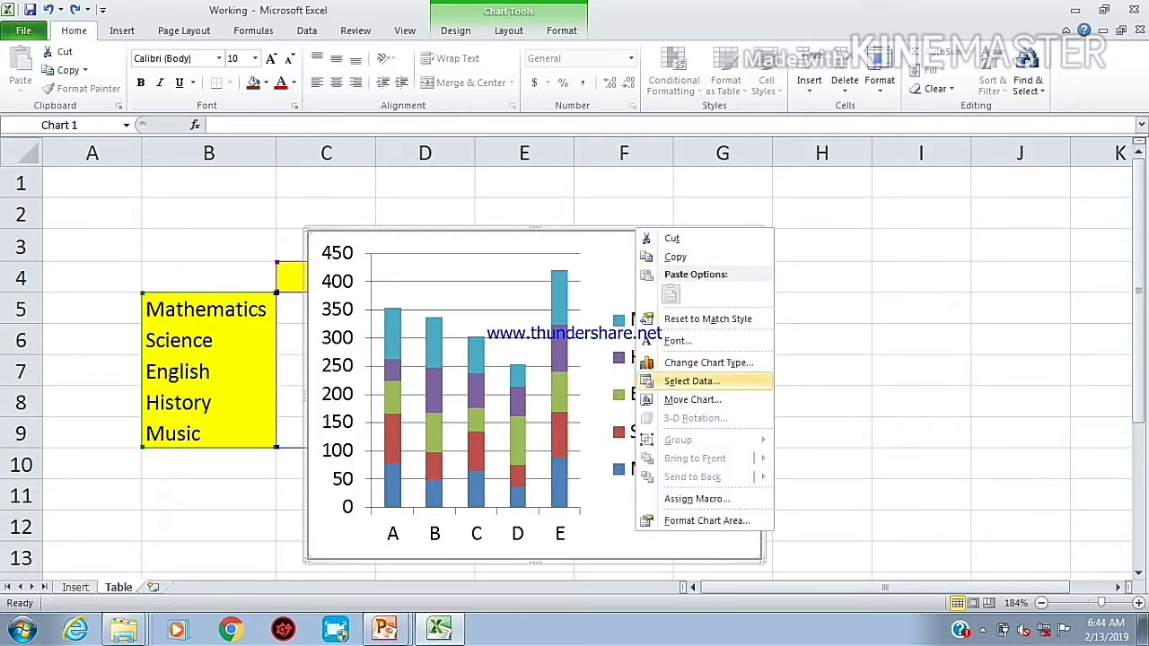
click(691, 380)
drag(272, 158, 652, 198)
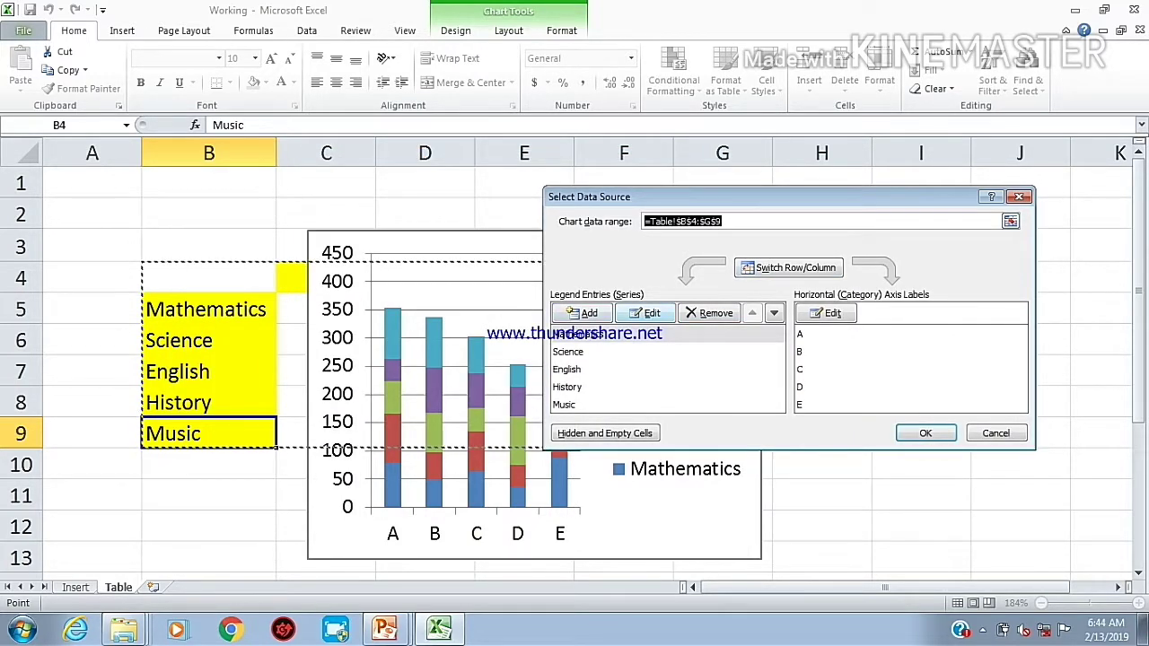
click(649, 314)
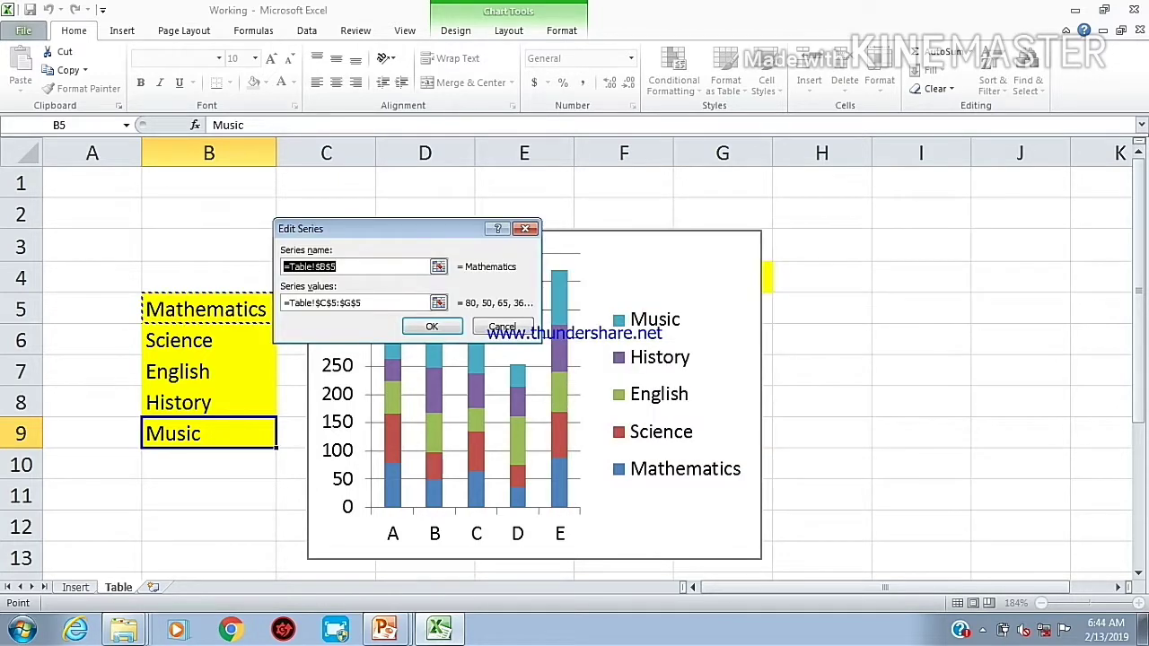
drag(435, 224, 869, 306)
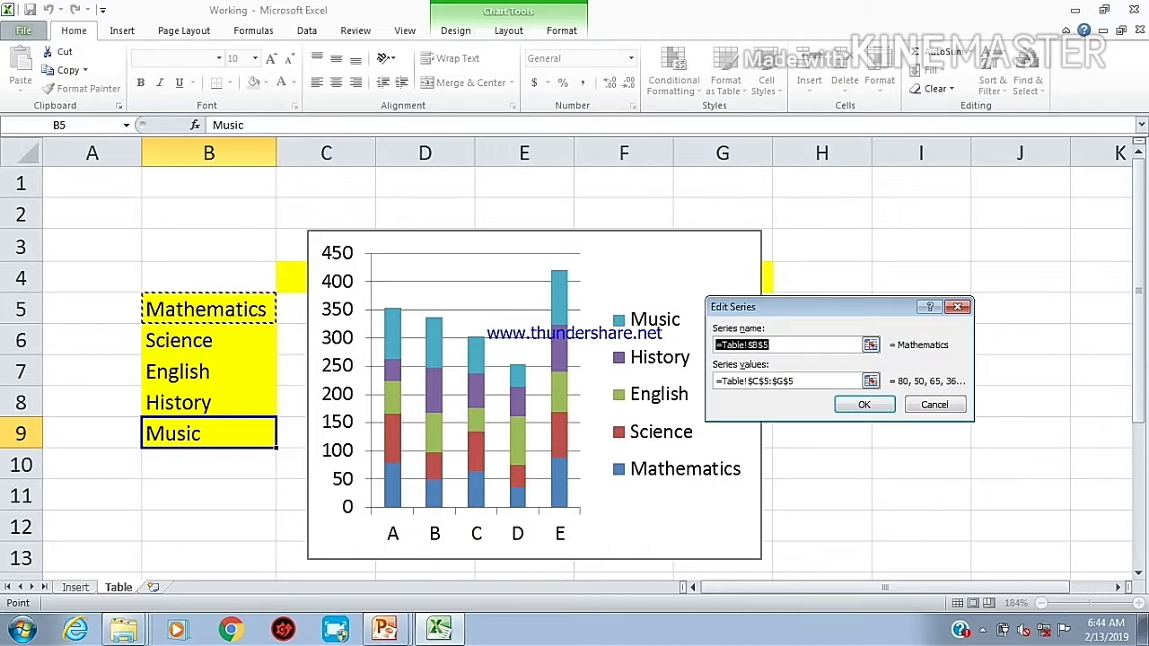
text(Sinhala)
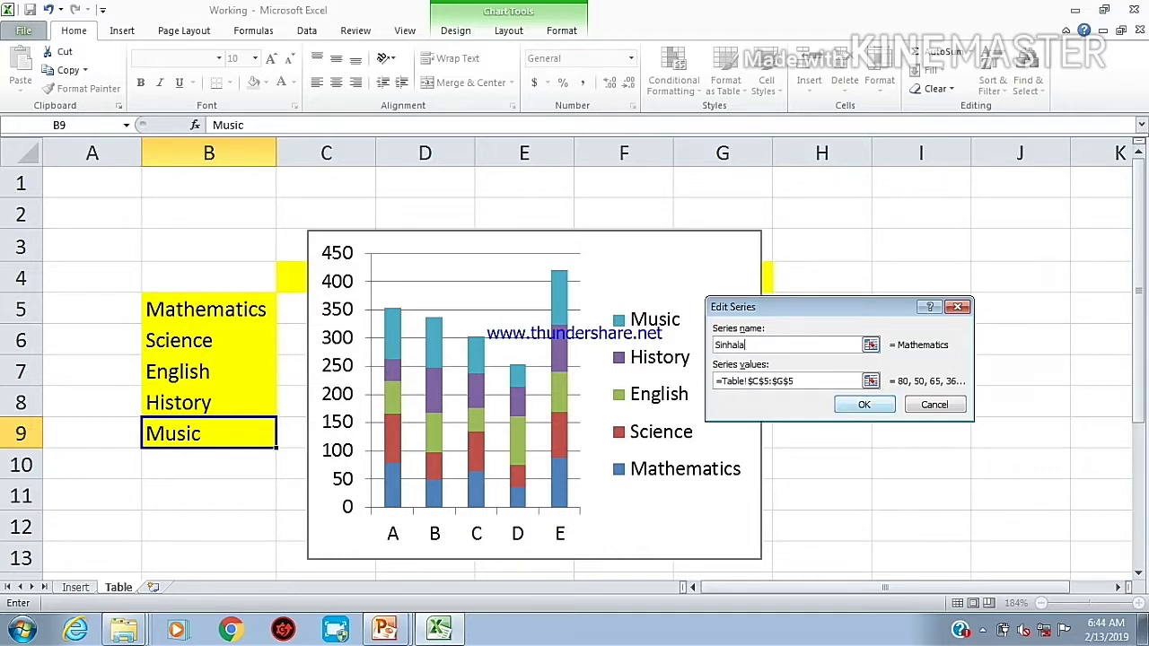
click(862, 404)
click(933, 431)
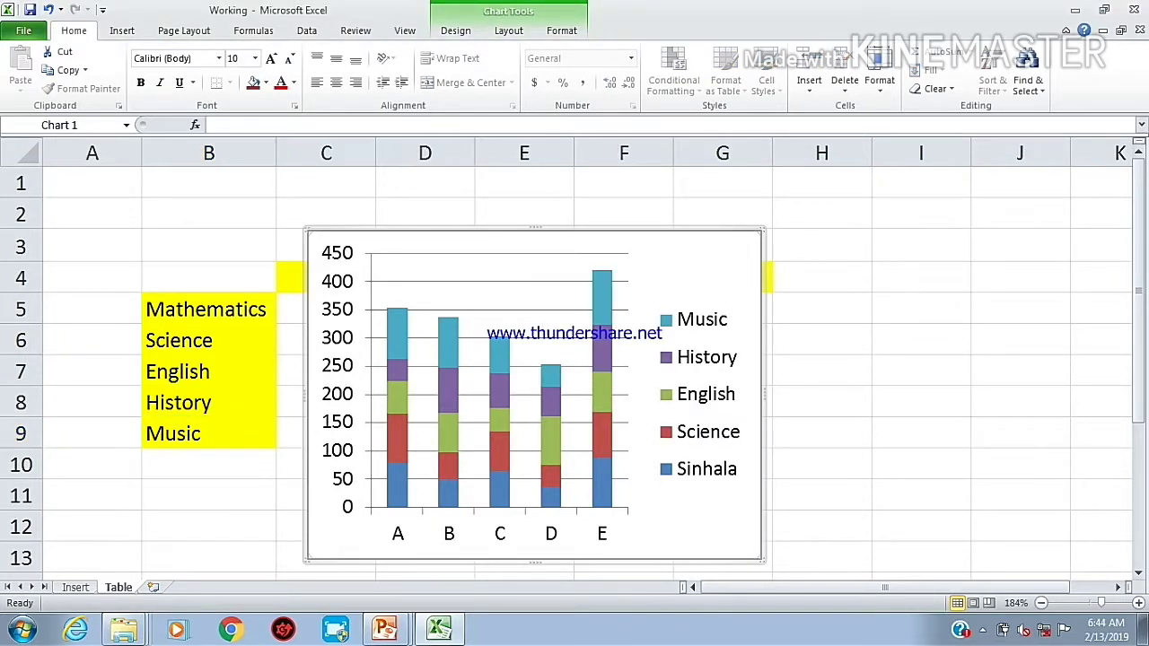
- Change the stacked column chart to a line chart with markers
right_click(731, 330)
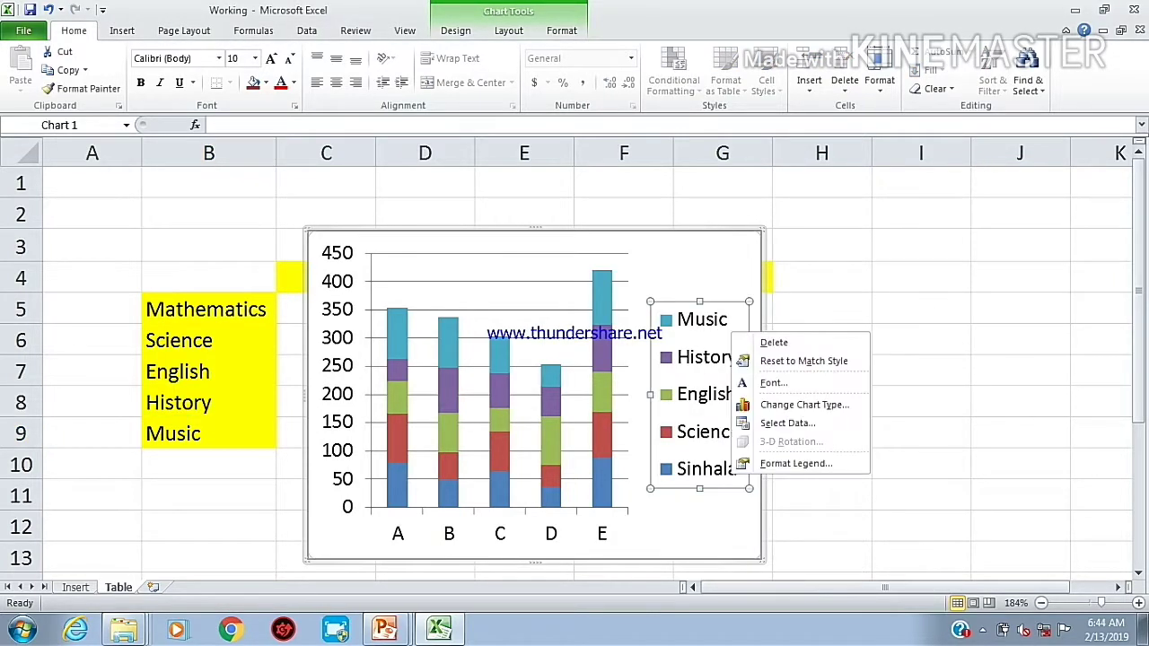
click(709, 233)
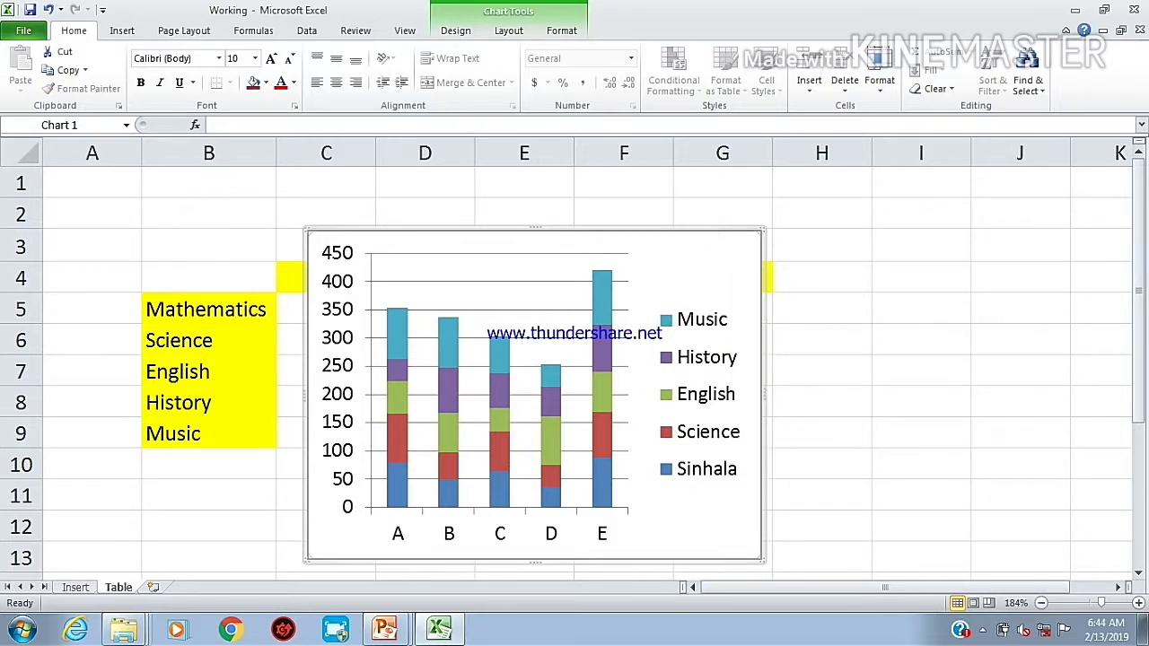
right_click(709, 232)
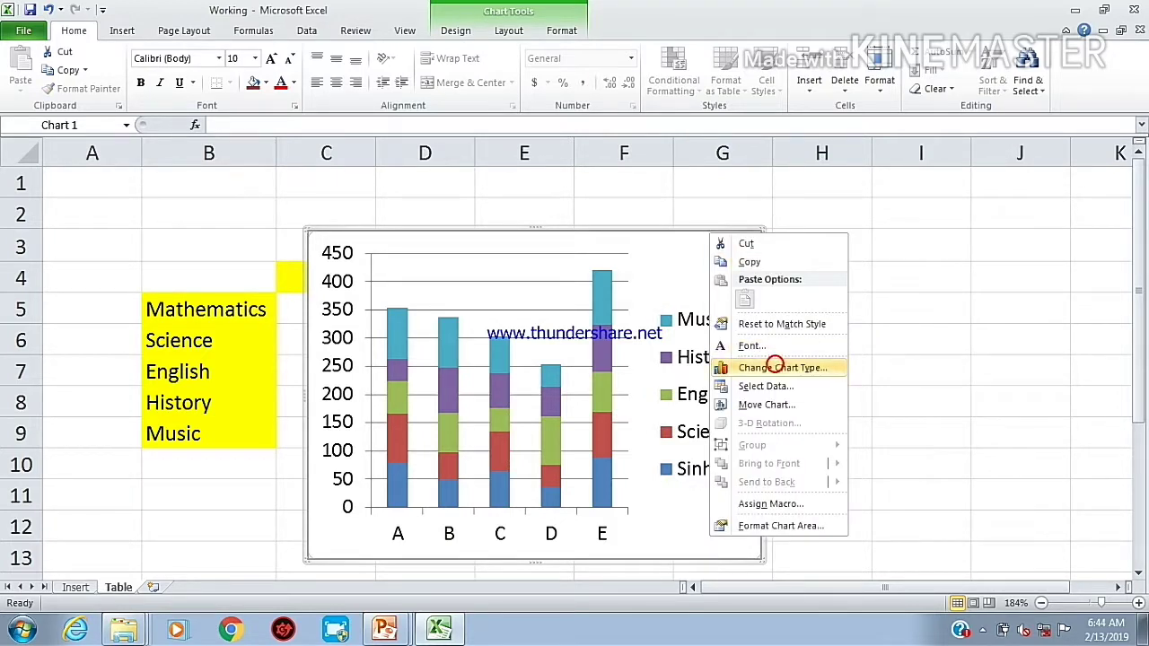
click(776, 366)
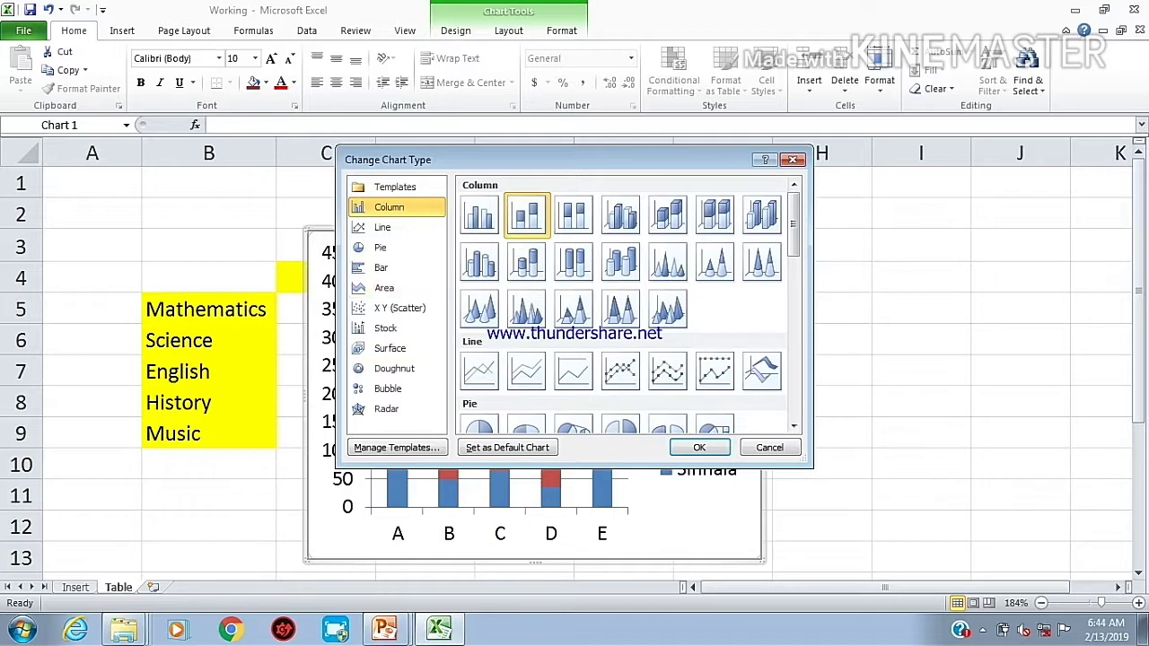
click(418, 288)
click(415, 387)
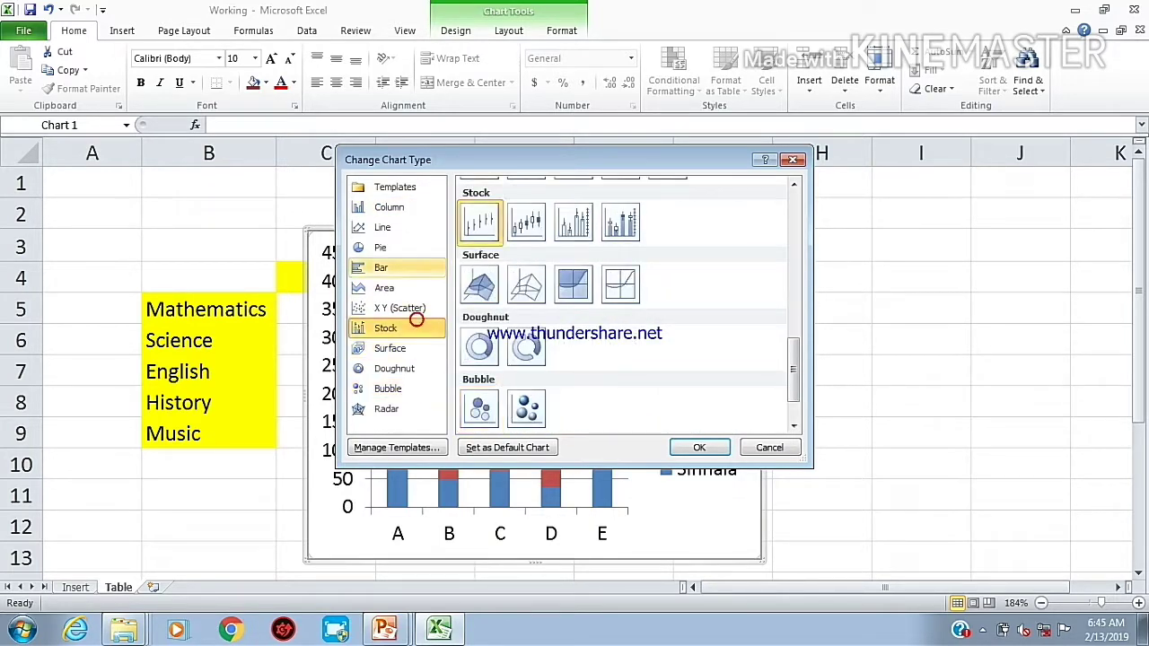
click(411, 226)
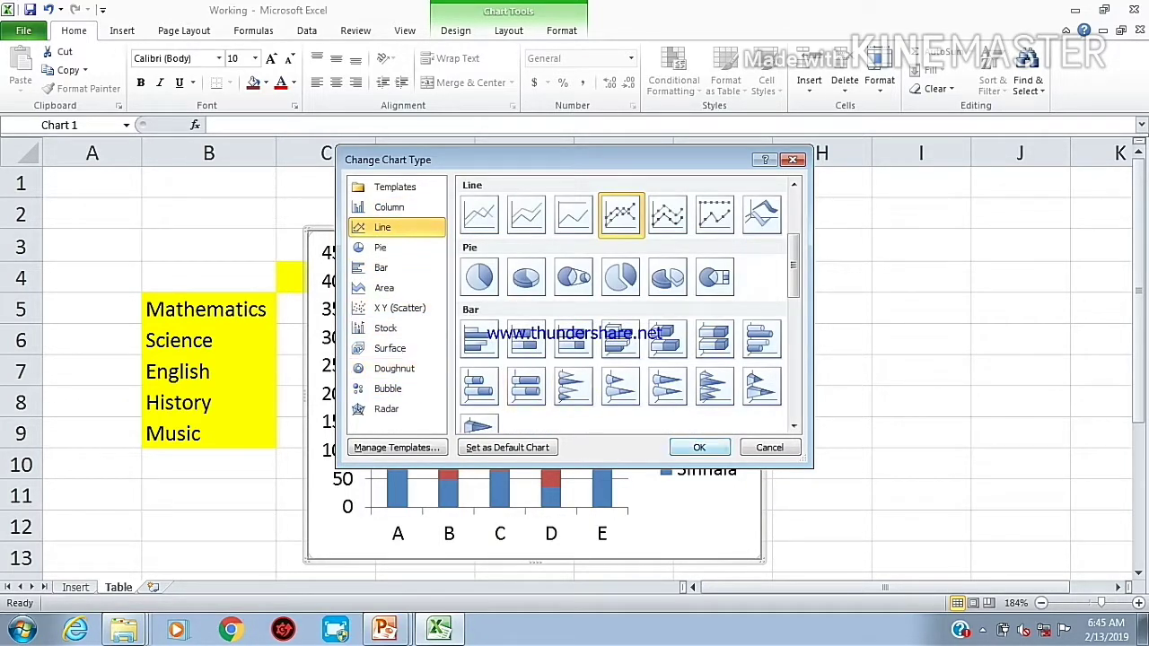
click(699, 447)
- Try to replace the chart's horizontal axis label range with b, and leave the data source settings
right_click(718, 235)
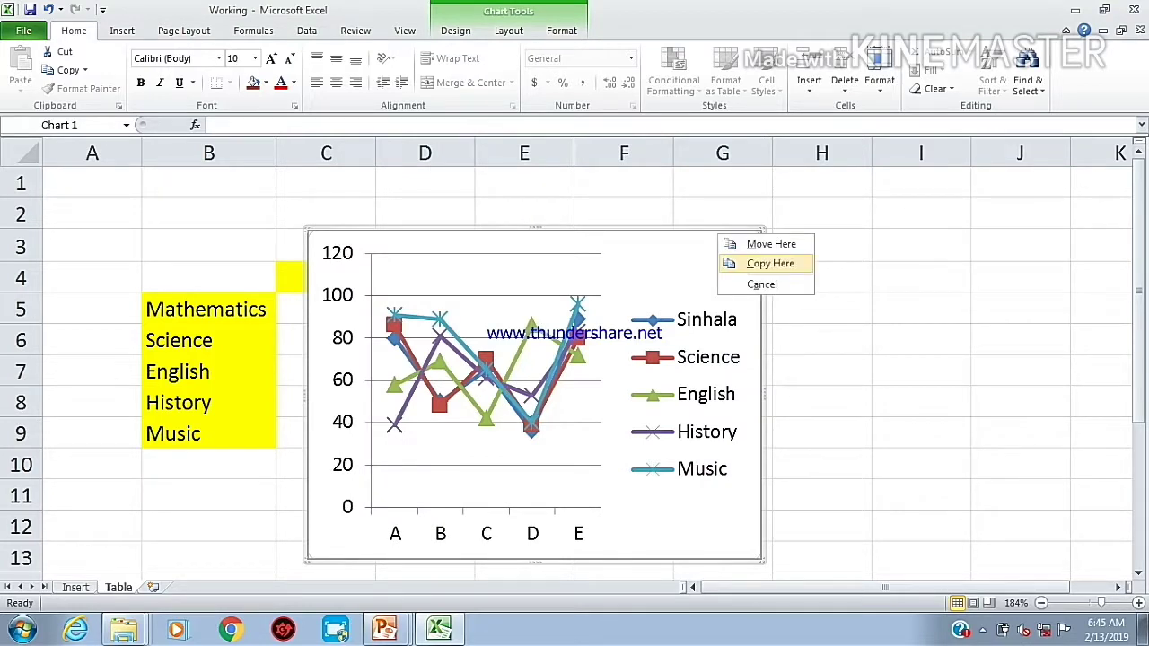
click(882, 399)
right_click(686, 236)
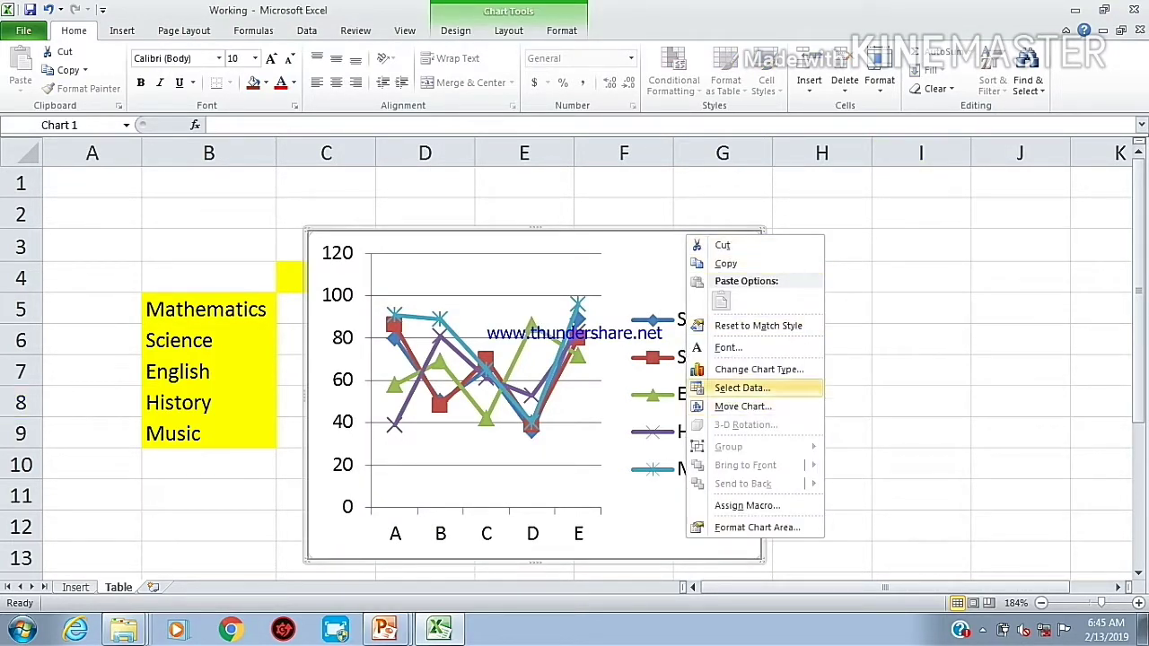
click(745, 387)
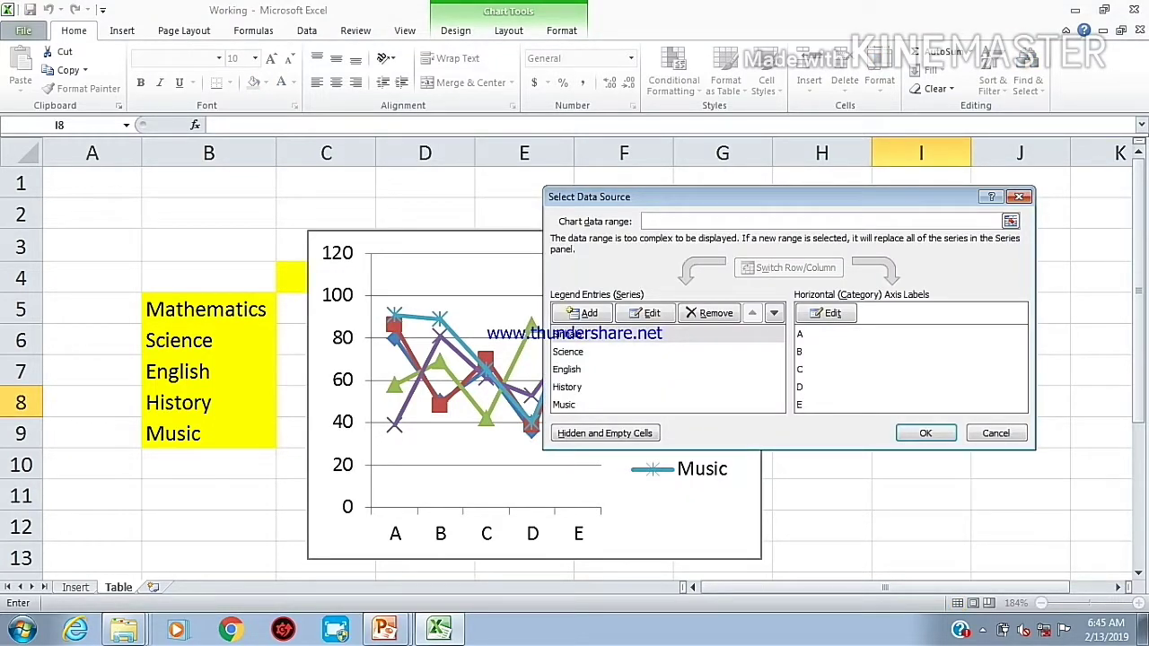
click(825, 312)
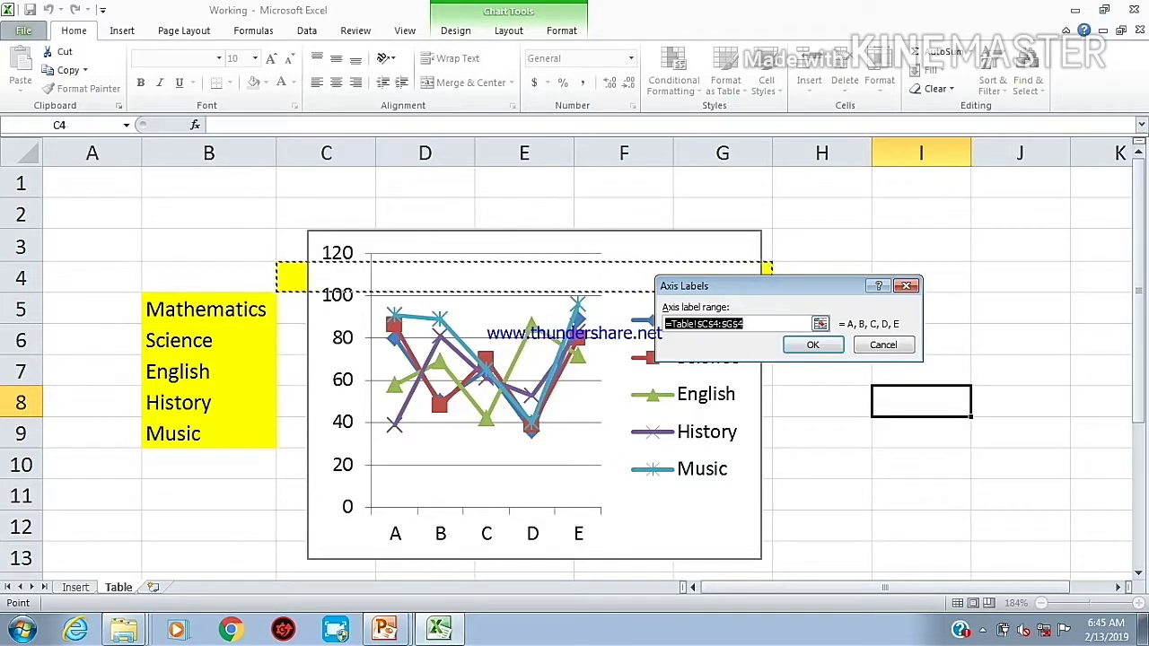
text(v)
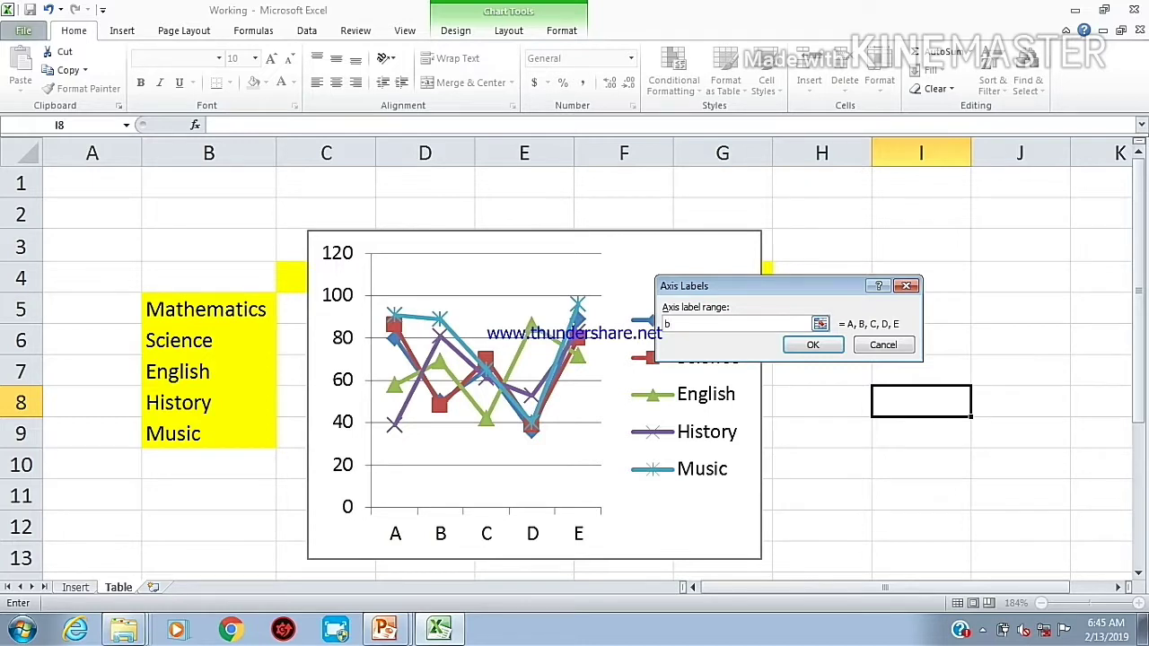
key(Return)
key(Escape)
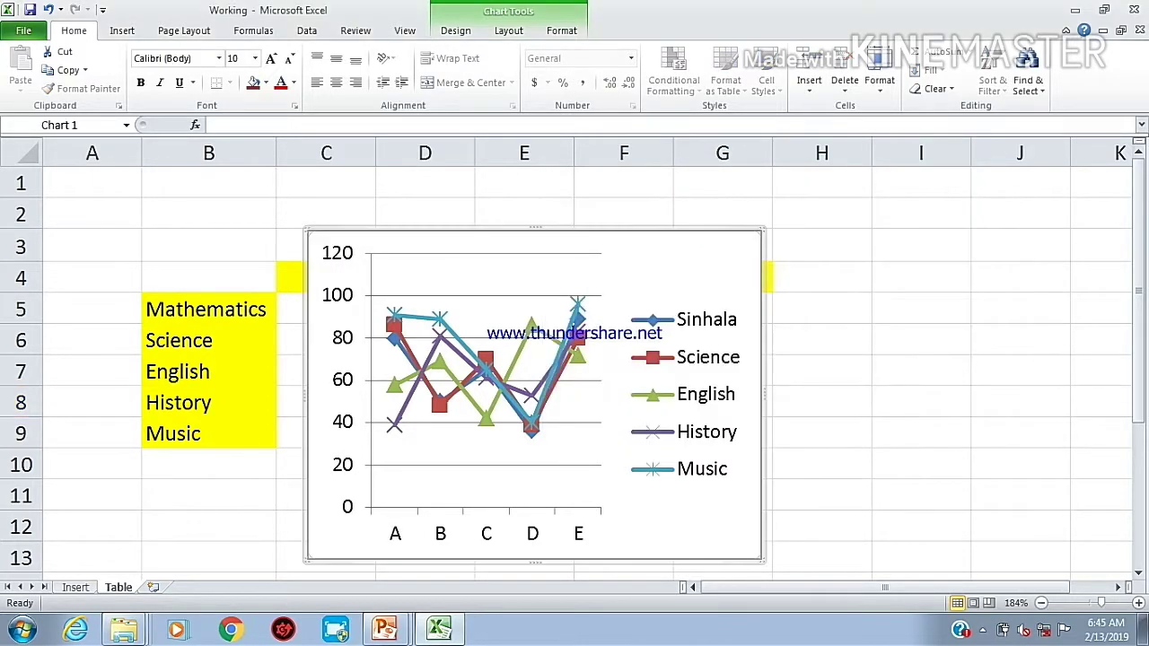
right_click(716, 239)
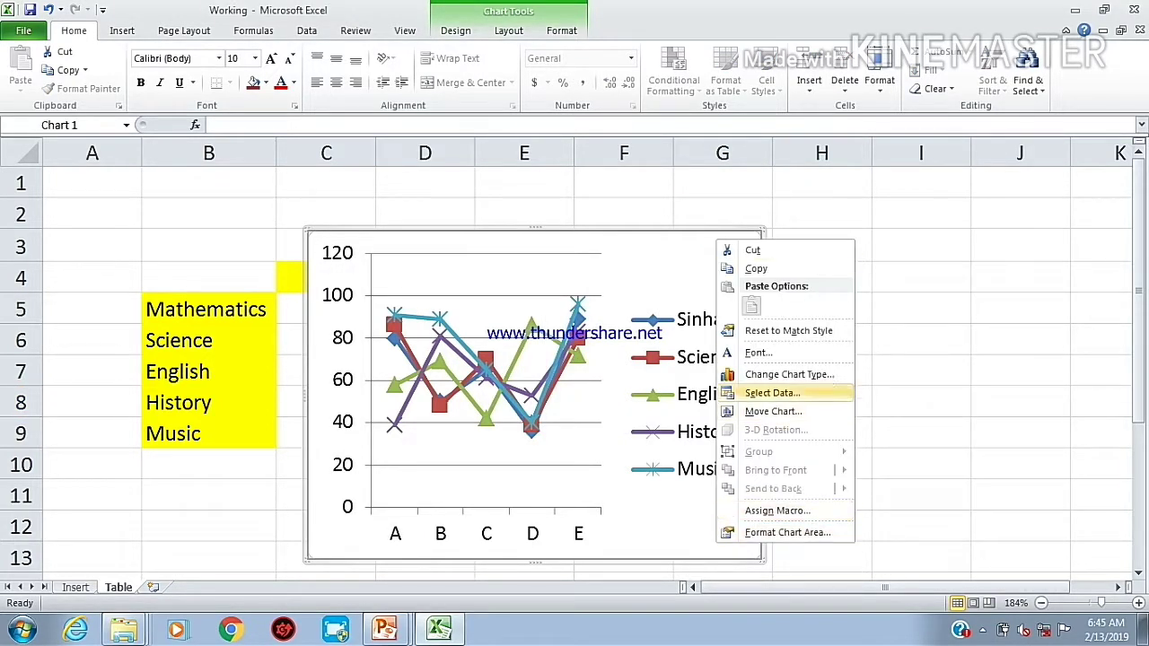
click(788, 374)
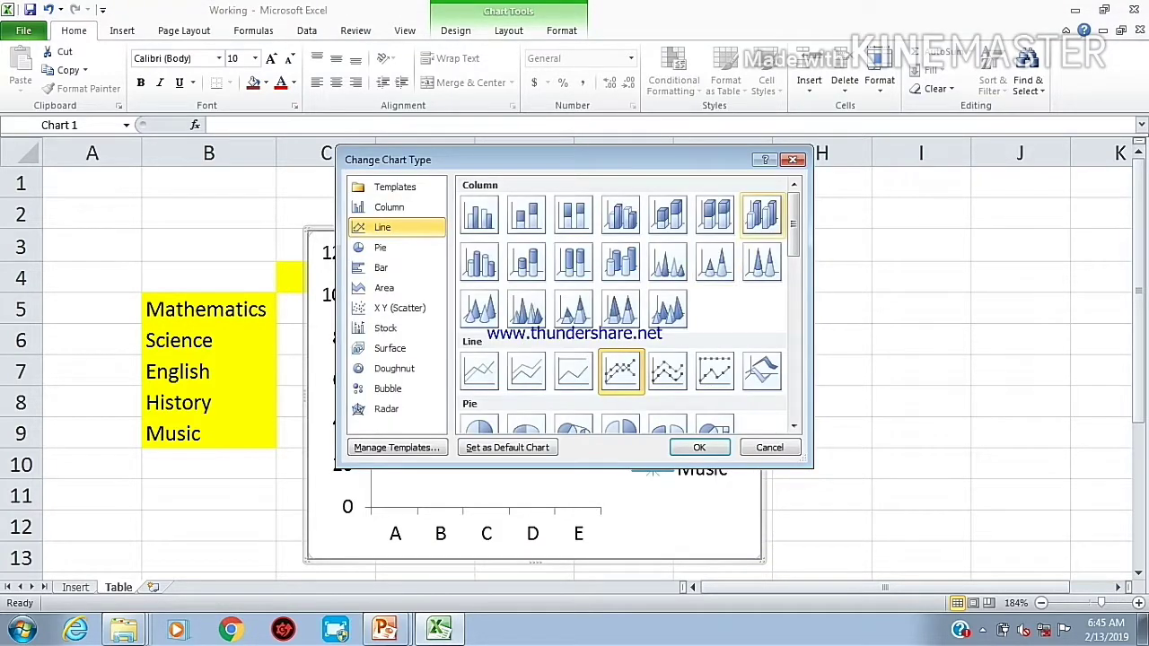
click(792, 160)
- Review the line chart's data source settings and close them without changes
right_click(693, 232)
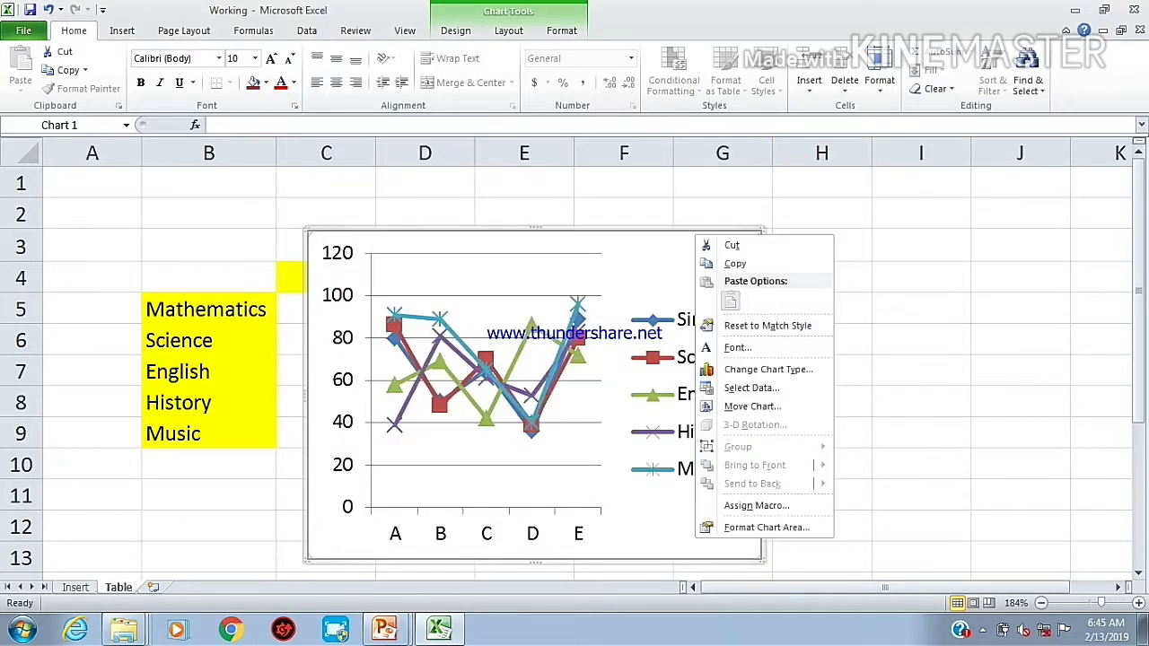
click(741, 388)
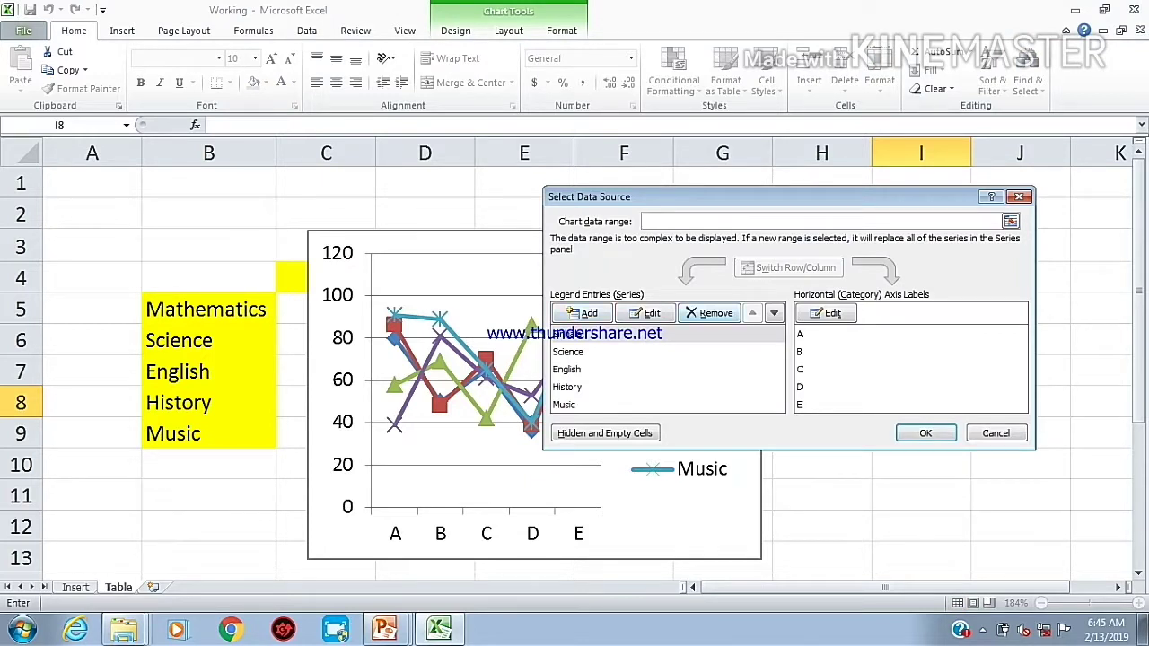
click(926, 433)
- Delete the line chart from the Table sheet
click(815, 374)
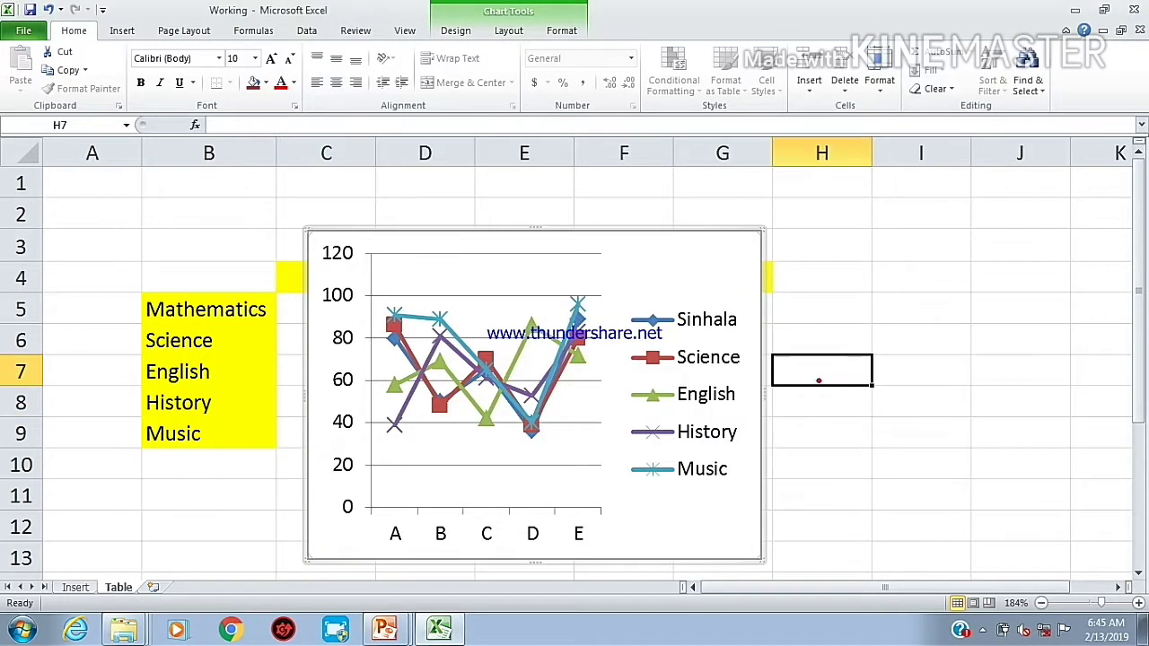
click(653, 244)
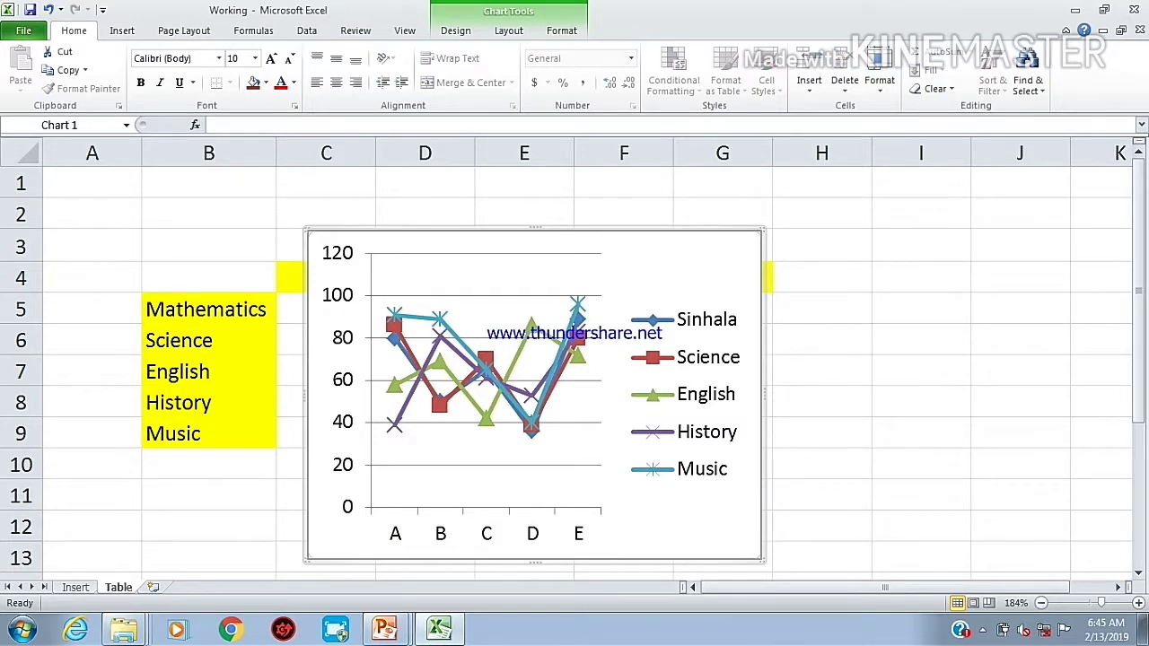
key(Delete)
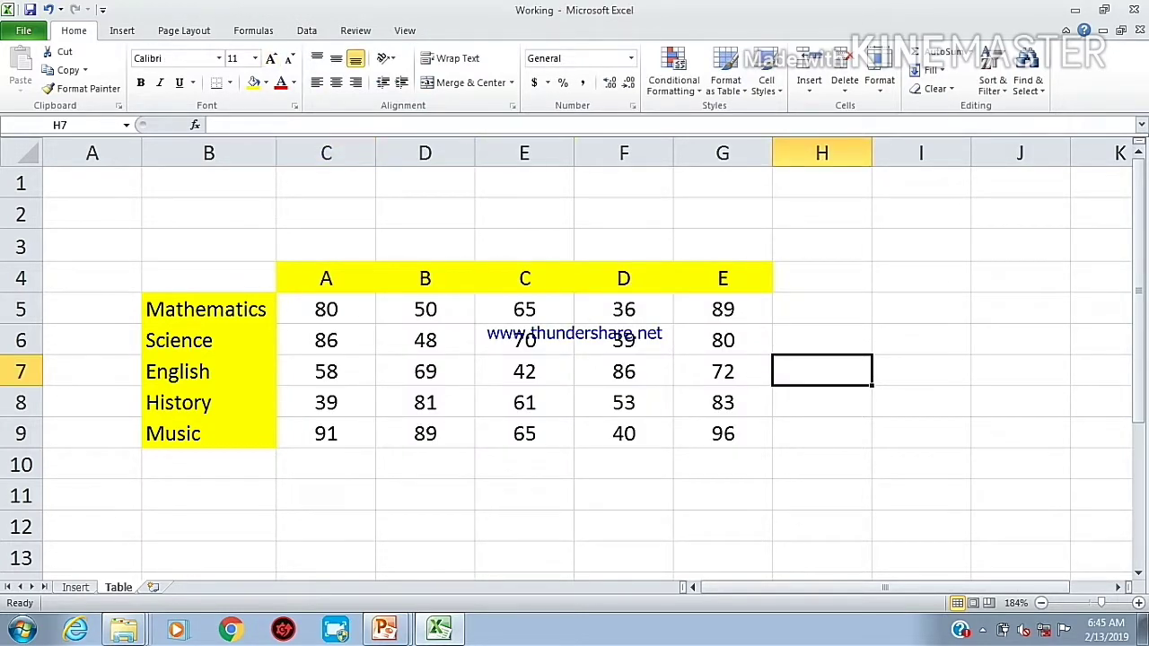
- Insert a 2-D pie chart from the marks table B4:G9 and apply the teal chart style to it
drag(215, 278, 722, 433)
click(122, 30)
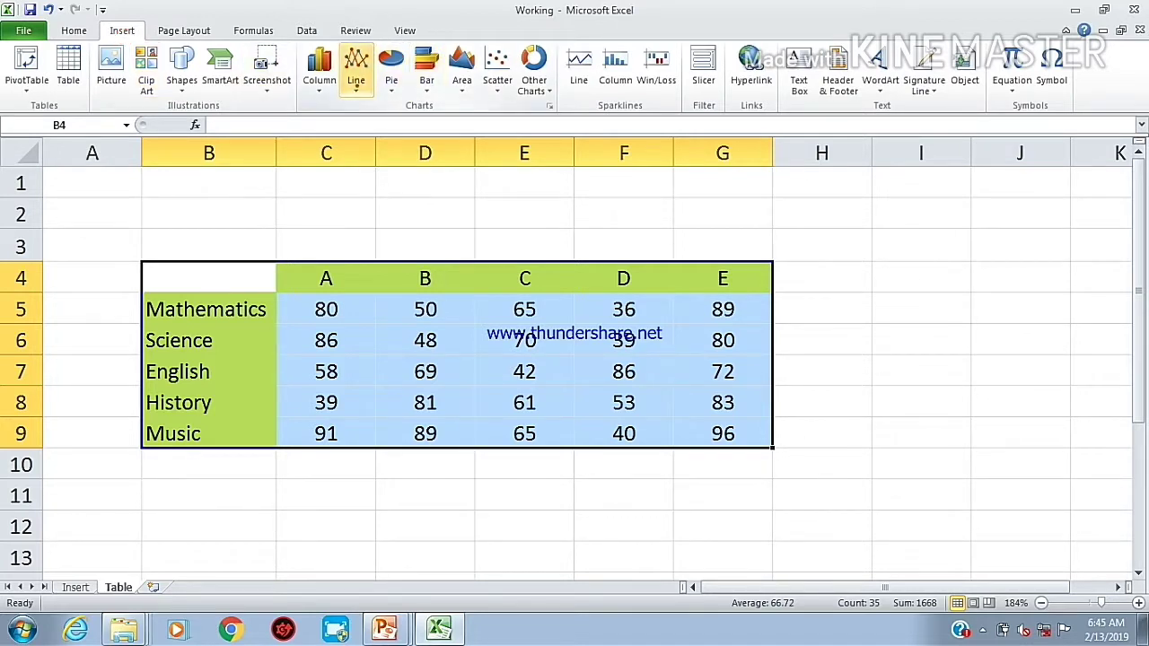
click(356, 72)
click(391, 71)
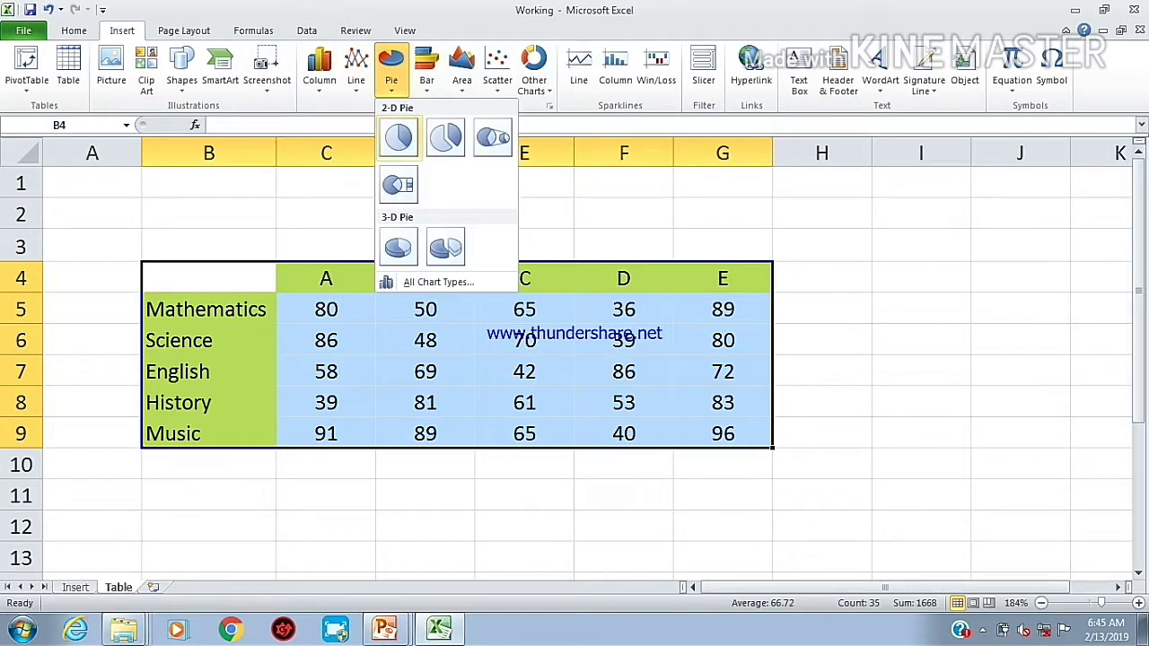
click(397, 137)
scroll(709, 434, down, 1)
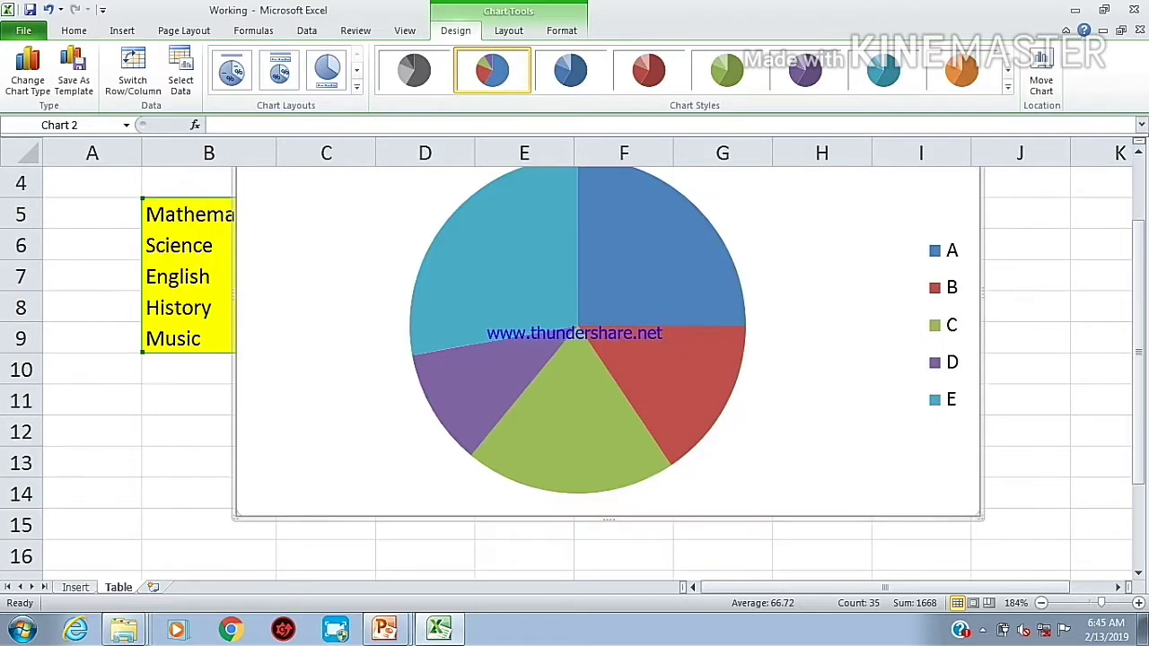
scroll(574, 373, up, 1)
scroll(575, 374, down, 1)
scroll(575, 373, up, 1)
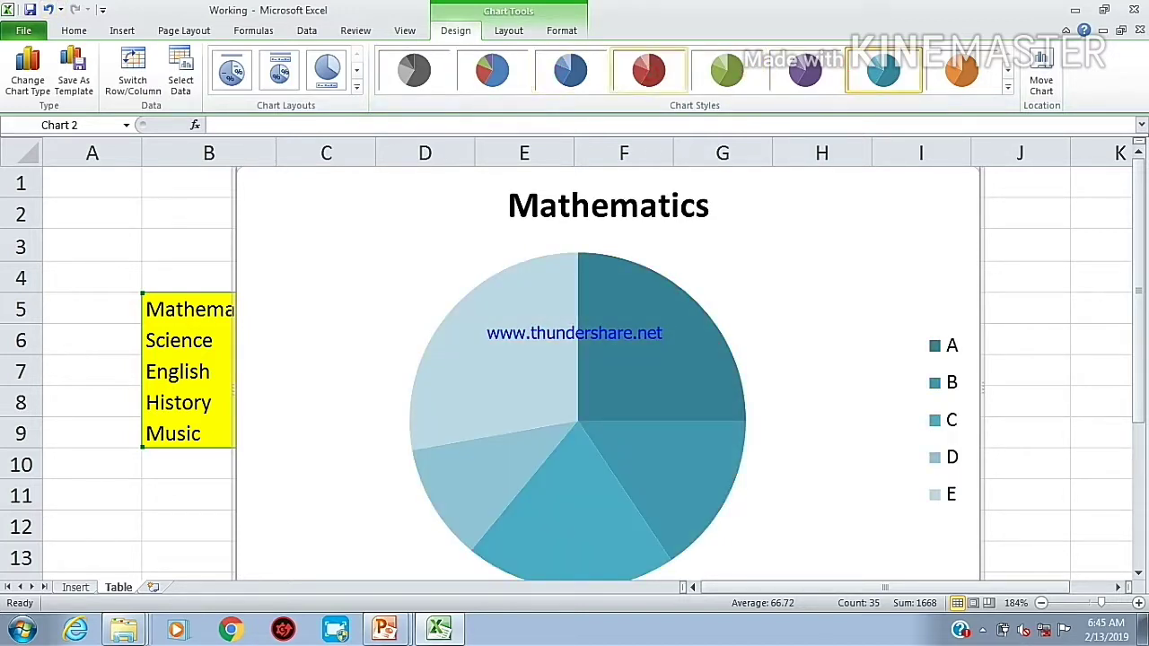
click(508, 31)
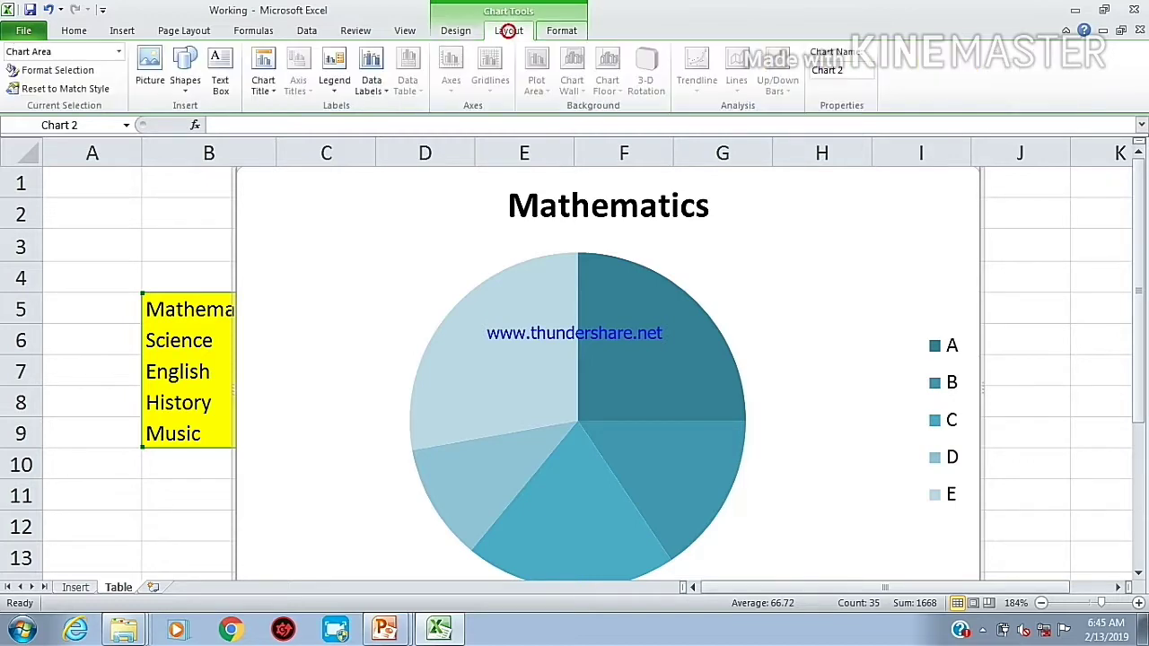
click(561, 31)
click(455, 30)
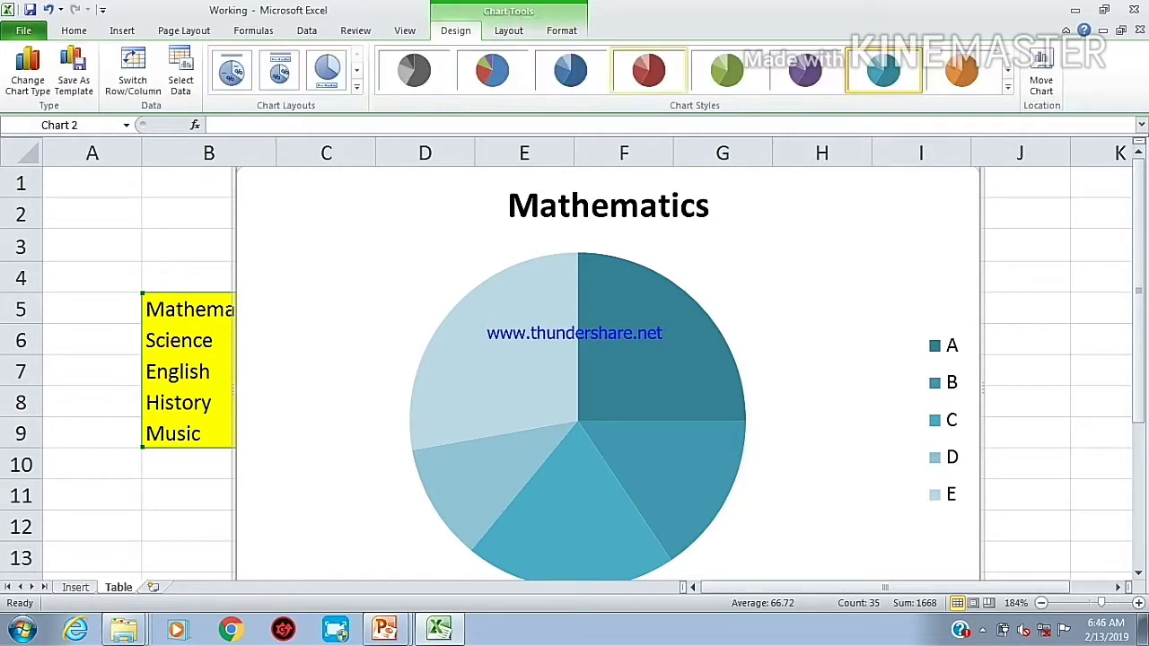
click(508, 31)
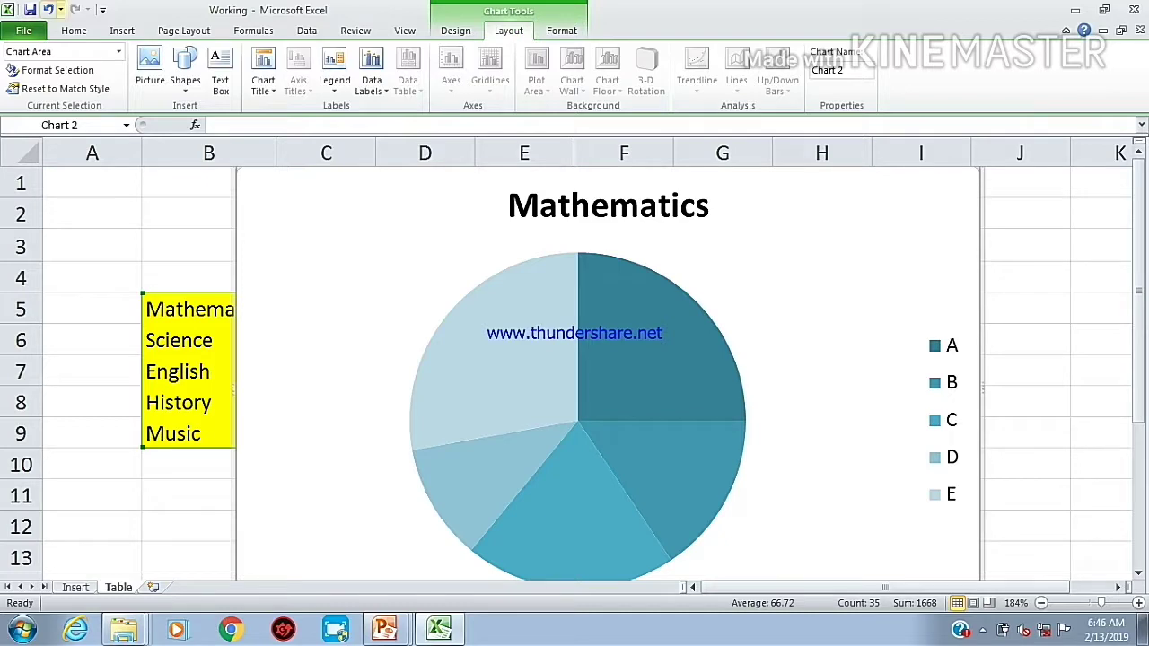
- Undo the pie chart's style changes and its insertion
click(62, 9)
click(52, 10)
click(53, 10)
click(53, 10)
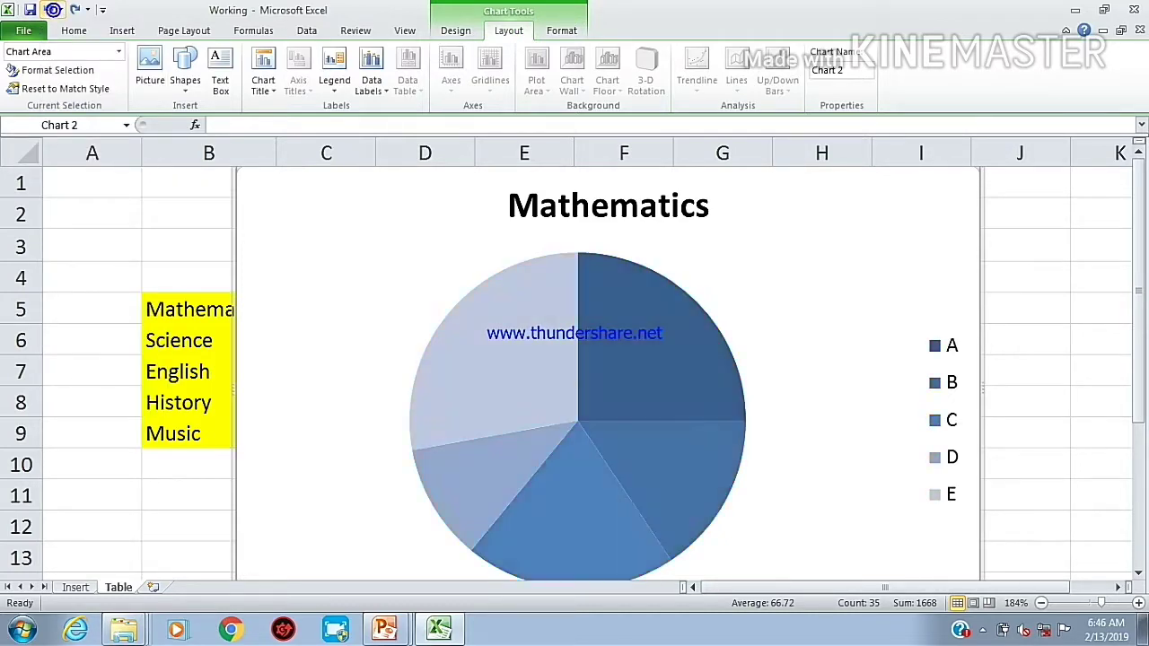
click(53, 10)
click(52, 10)
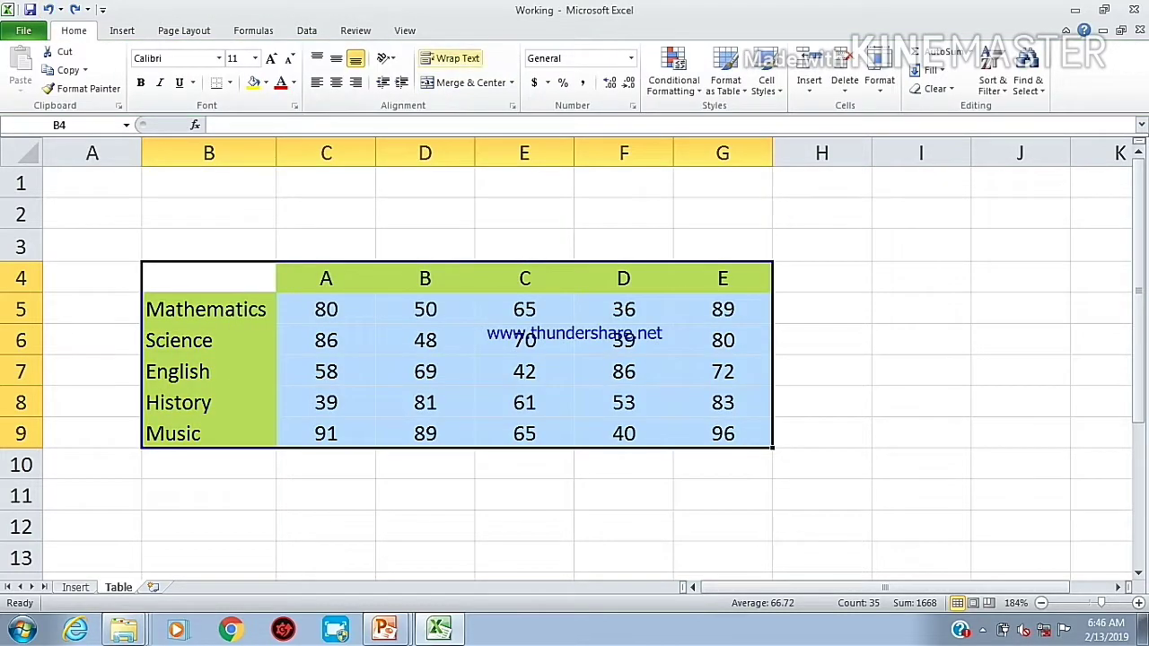
- Insert a scatter chart with straight lines and markers from the marks table and shrink it to end within column G
click(123, 31)
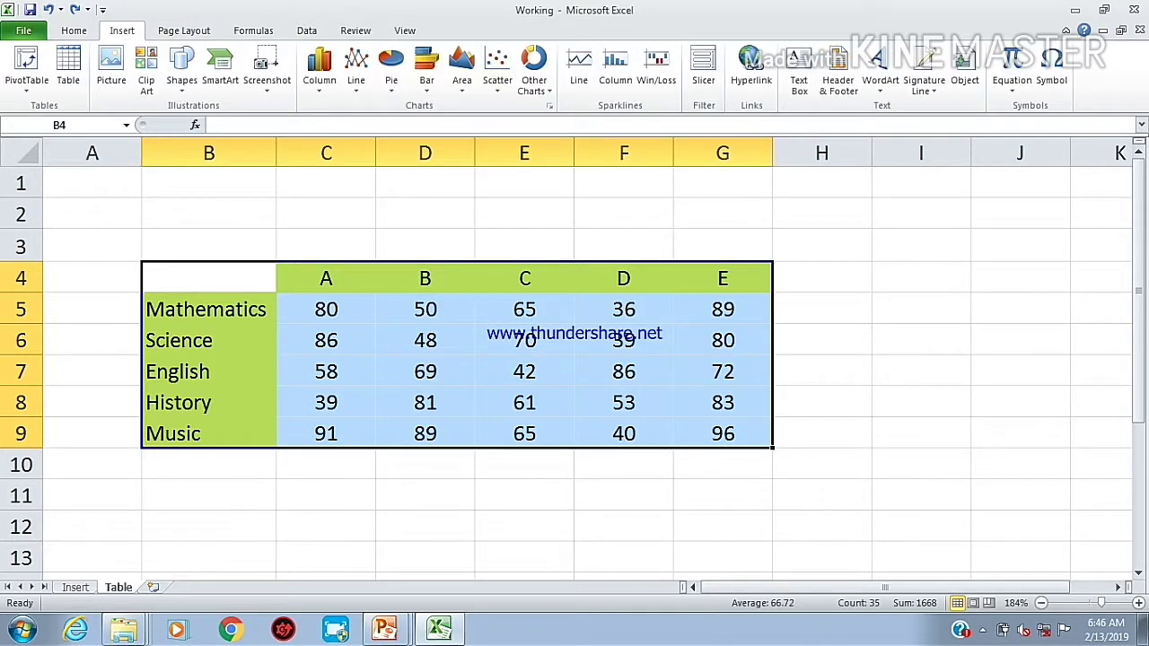
click(534, 72)
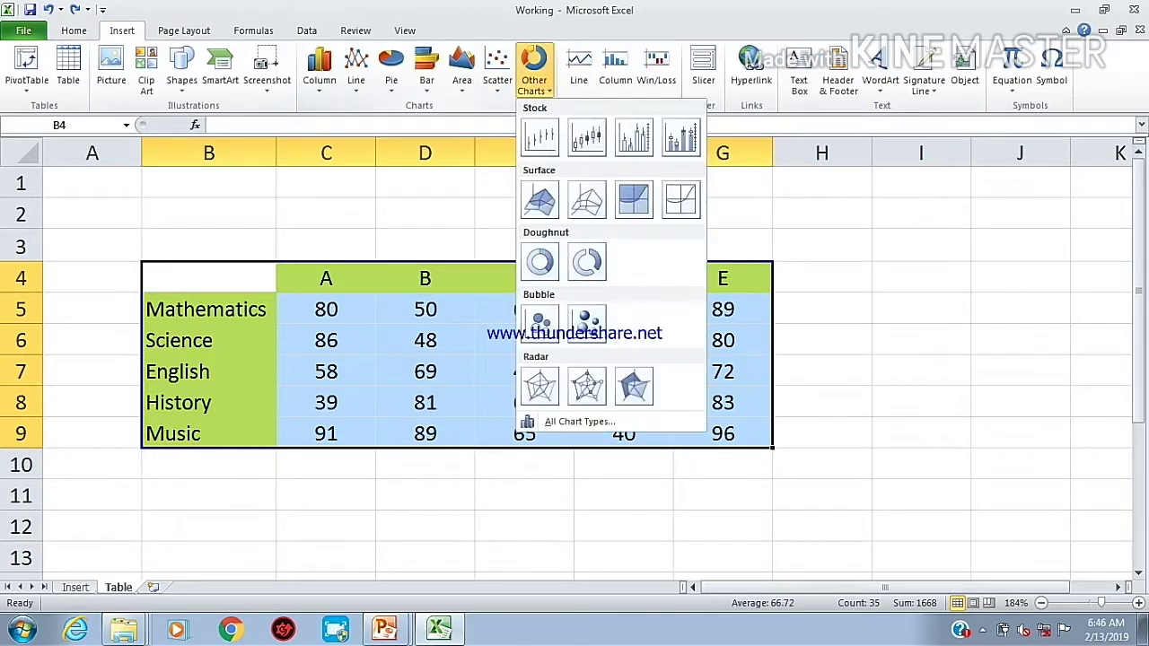
click(497, 71)
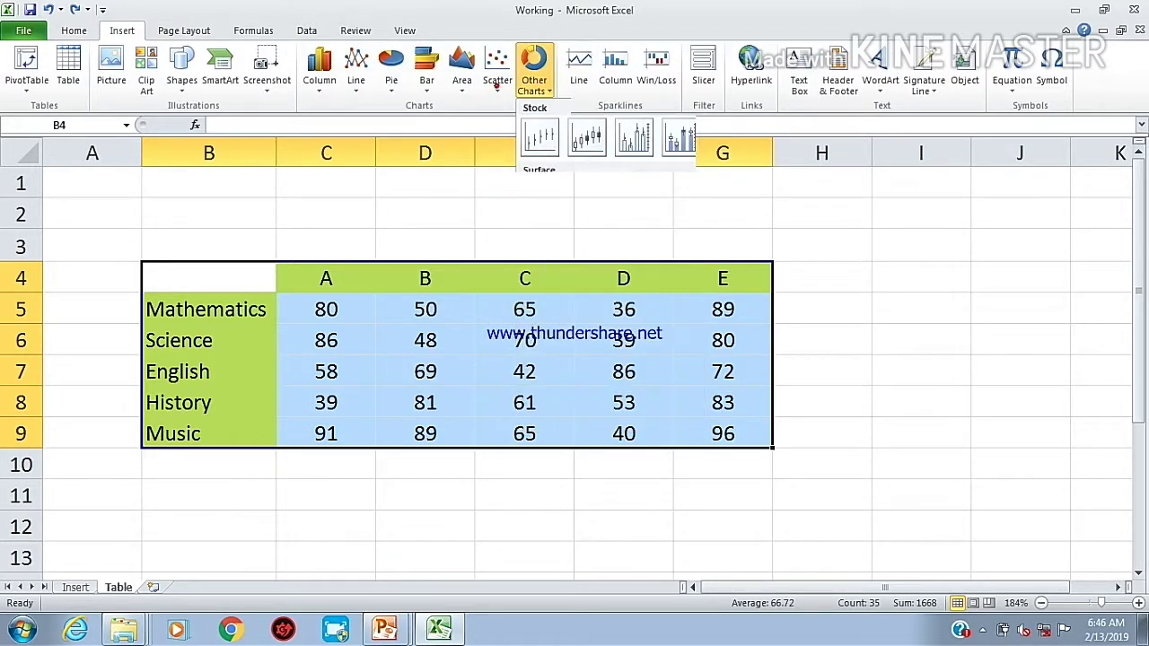
click(553, 187)
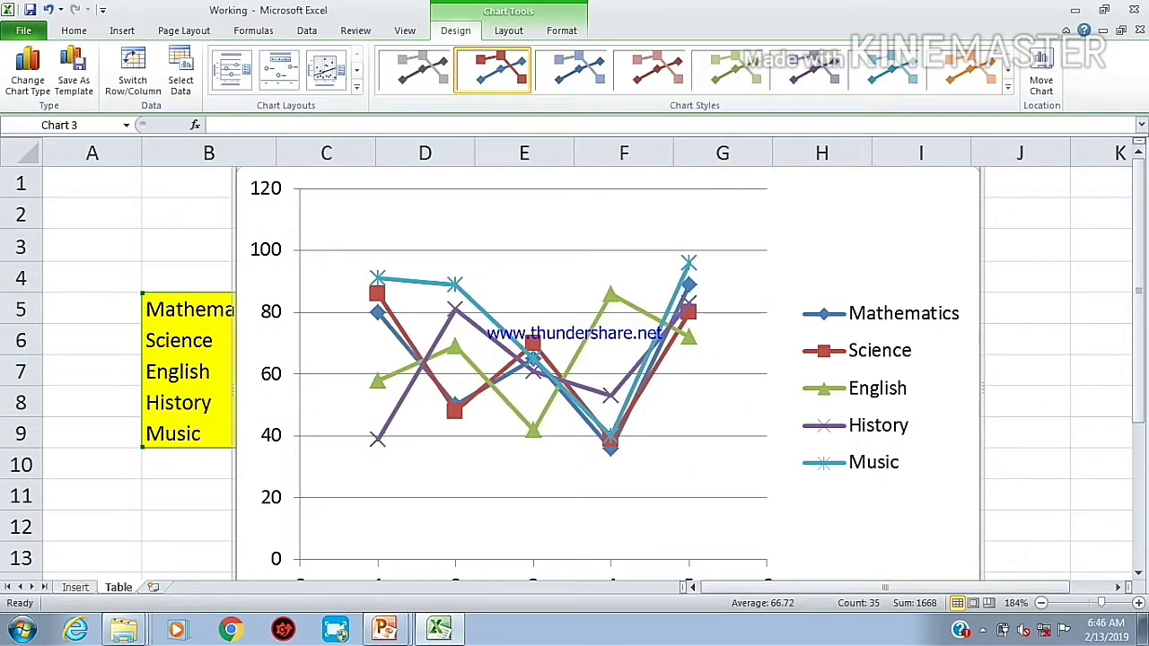
scroll(574, 359, down, 2)
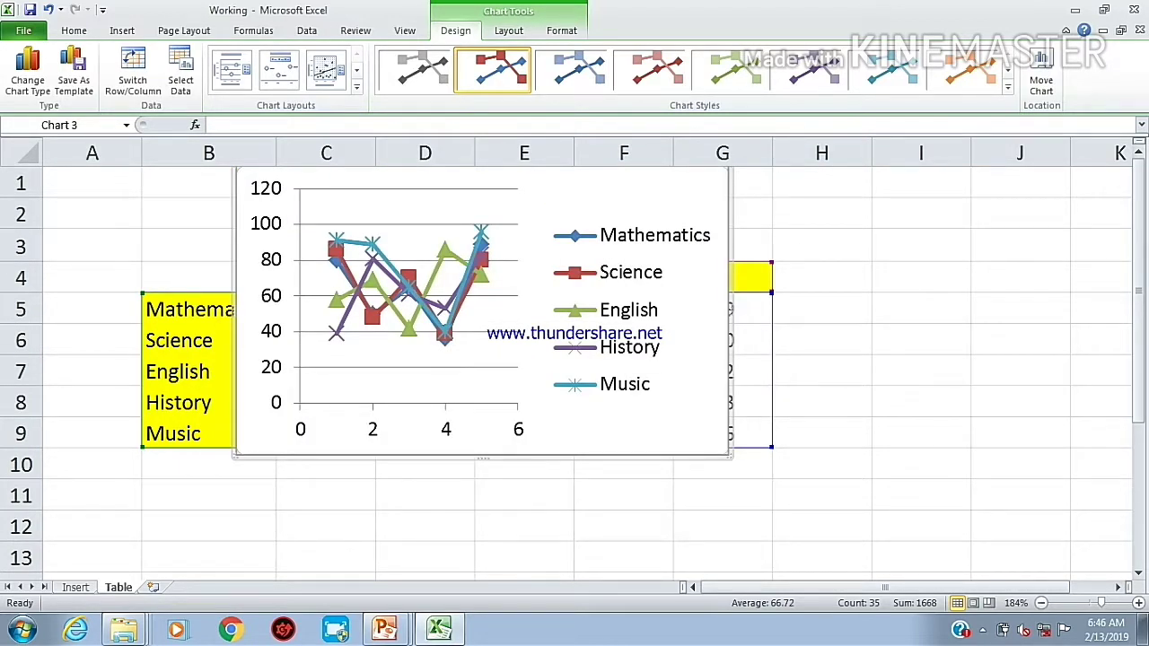
- Look at the Templates category among the chart types and leave the scatter chart's type as it is
click(28, 70)
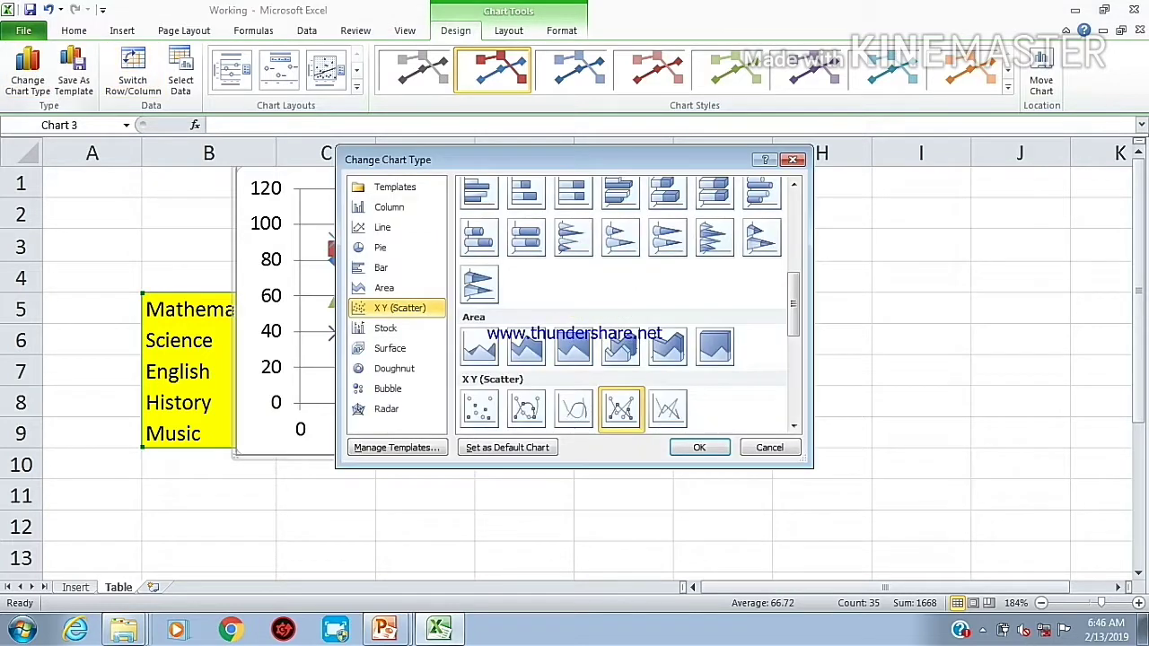
click(396, 187)
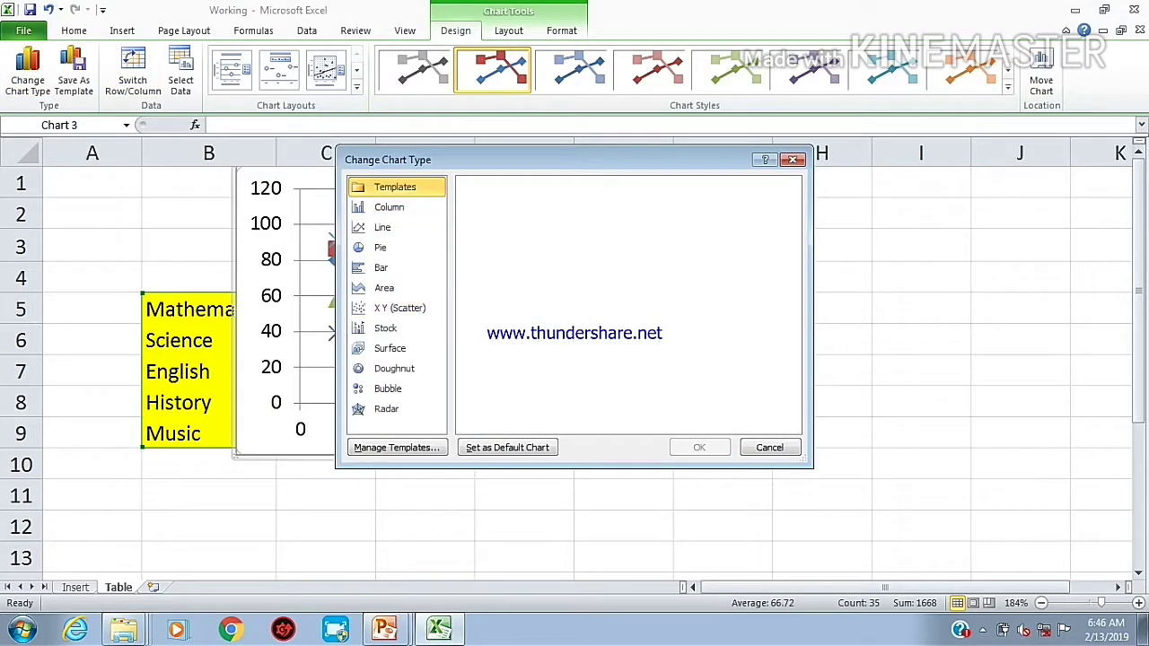
click(792, 160)
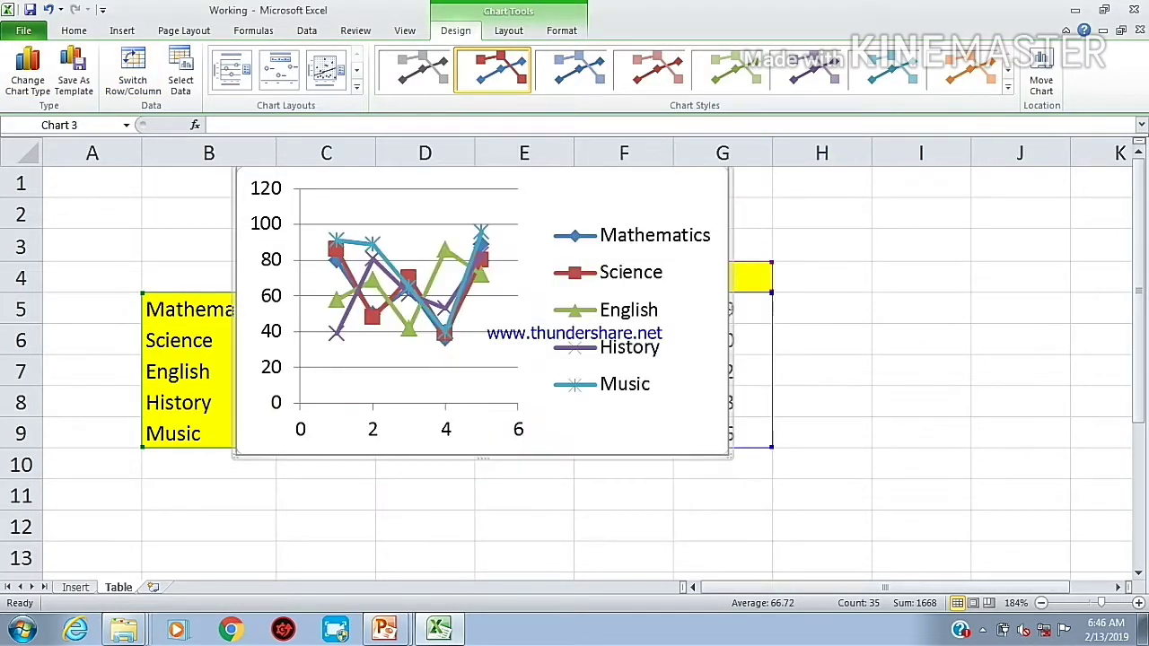
click(508, 31)
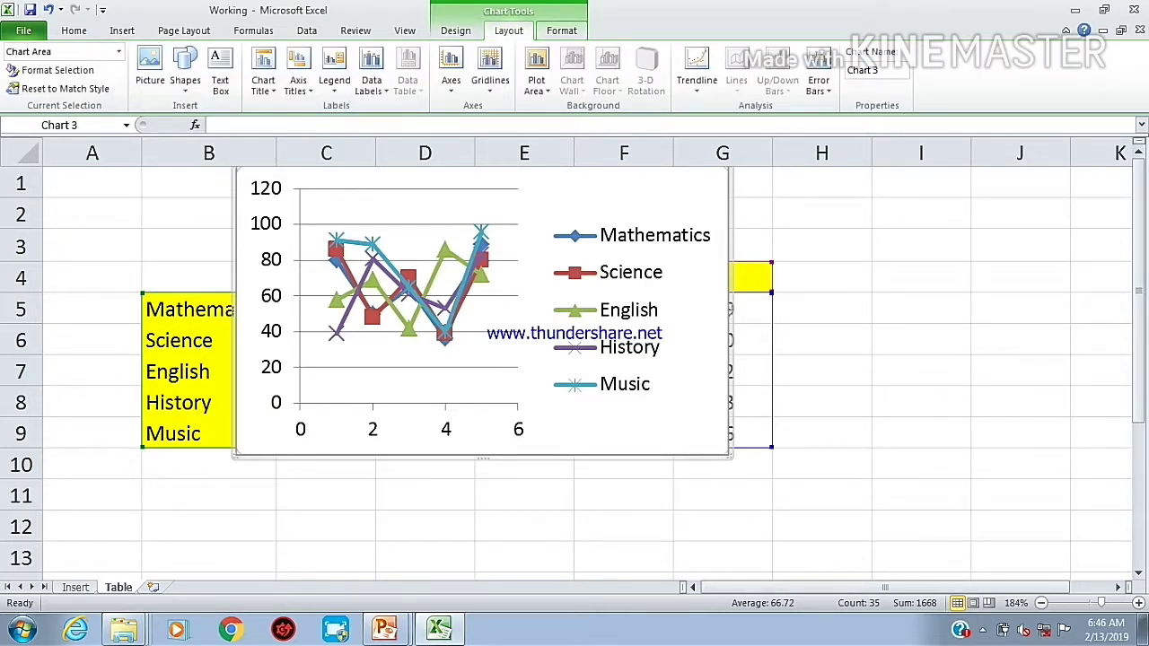
click(562, 31)
click(458, 31)
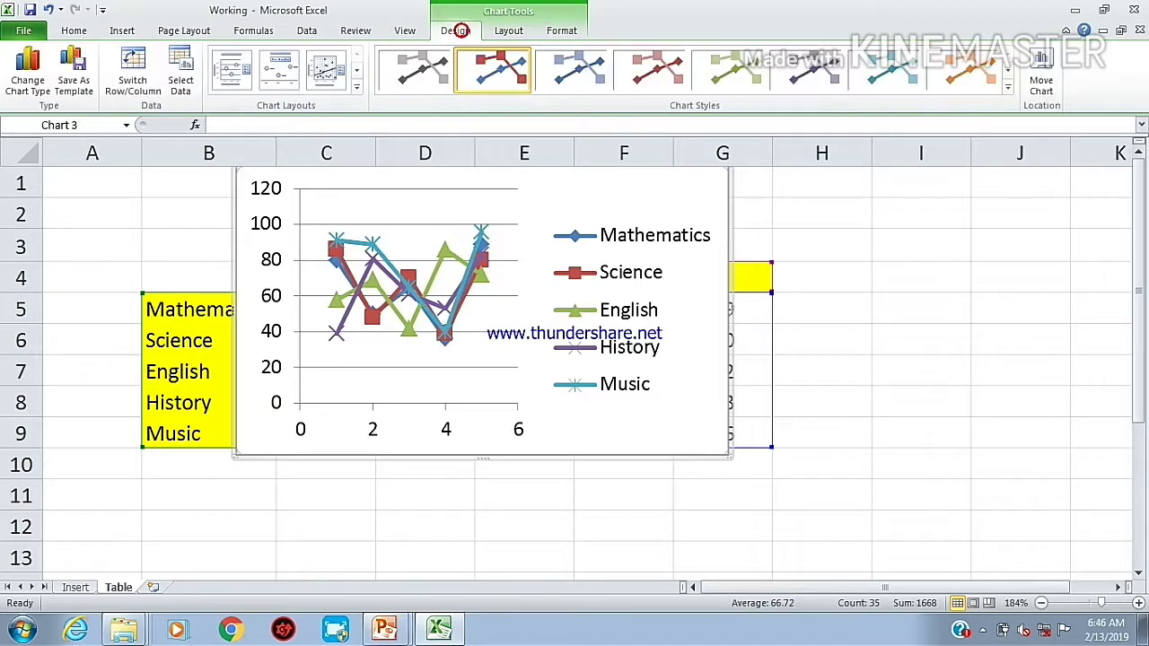
click(508, 30)
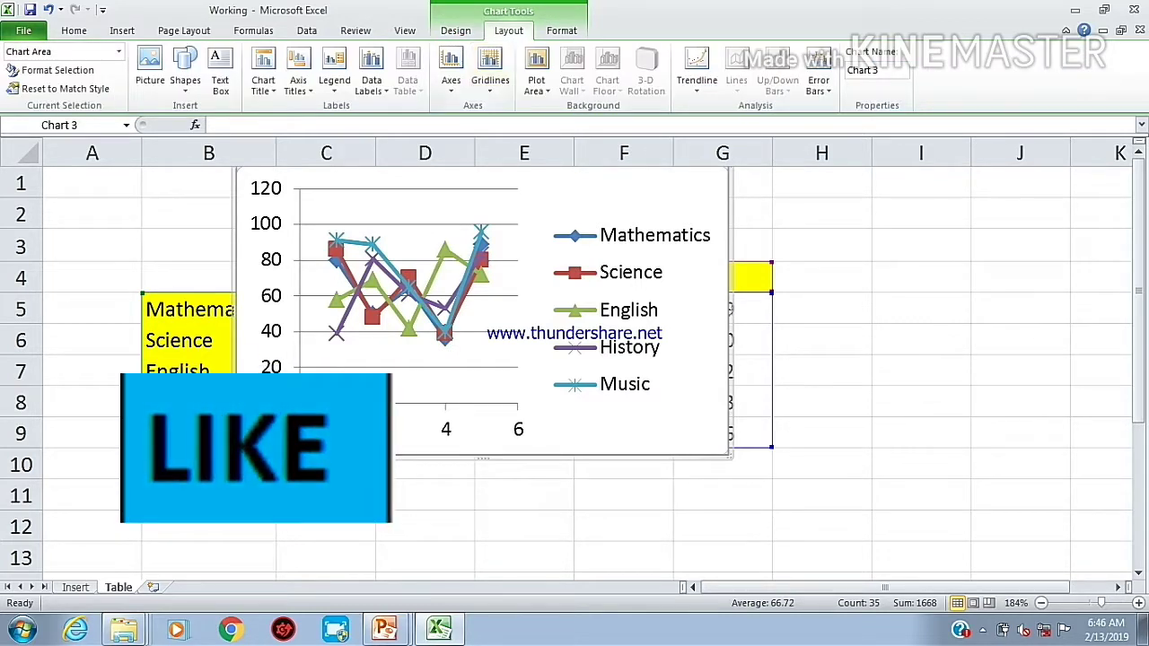
click(453, 32)
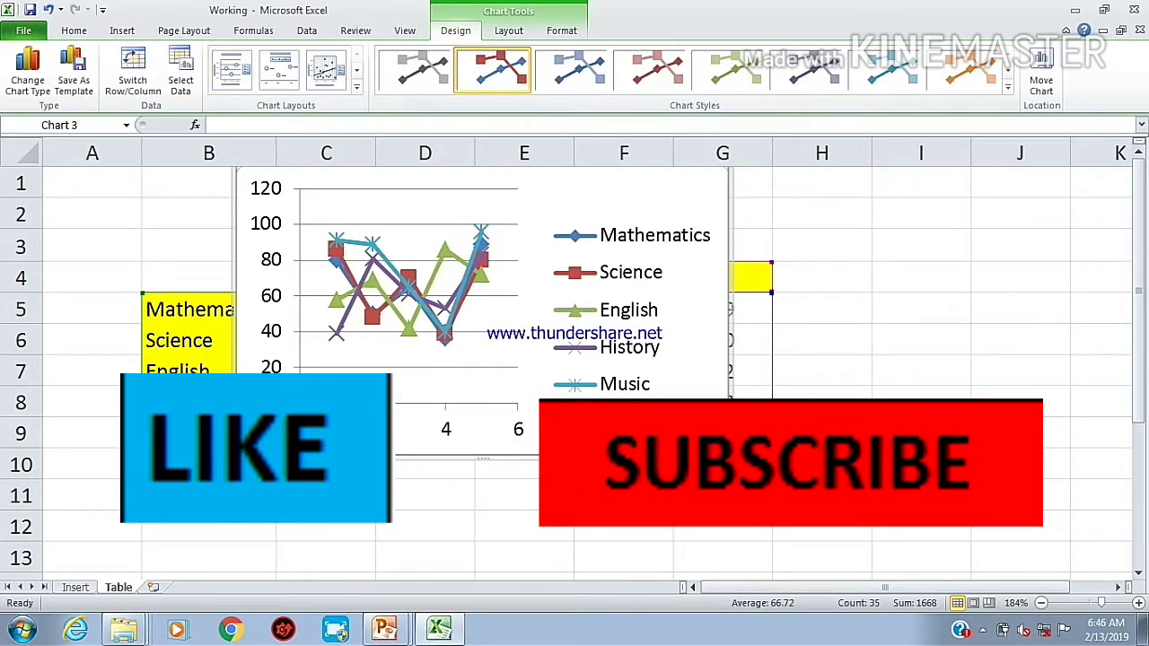
click(364, 223)
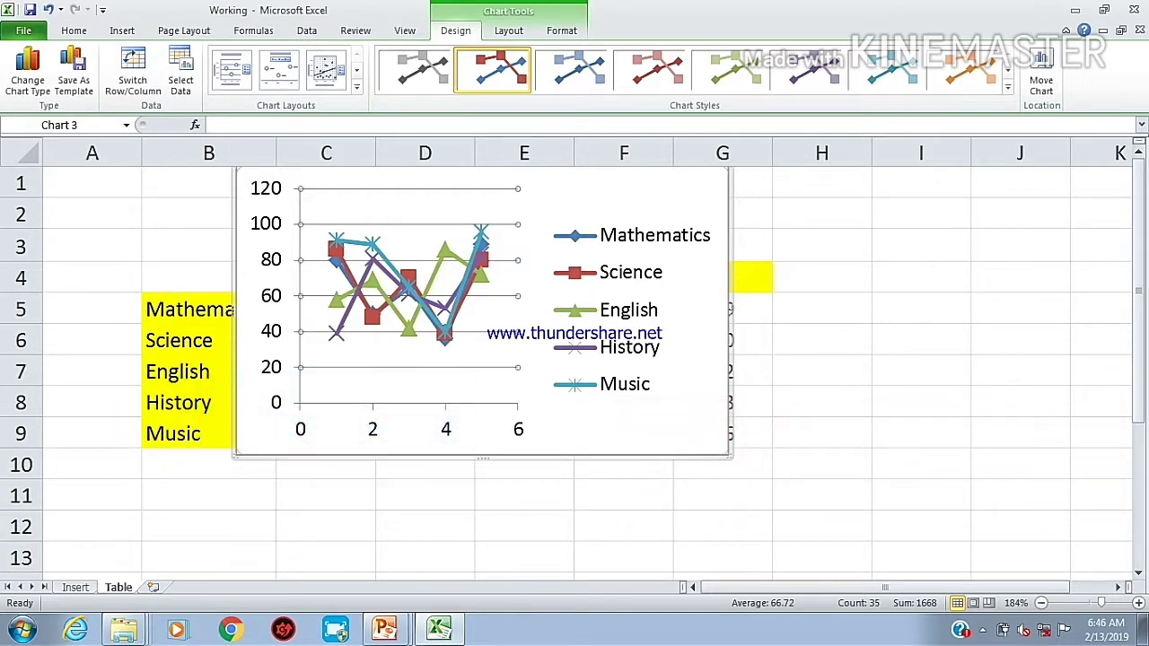
click(554, 225)
click(405, 31)
click(397, 244)
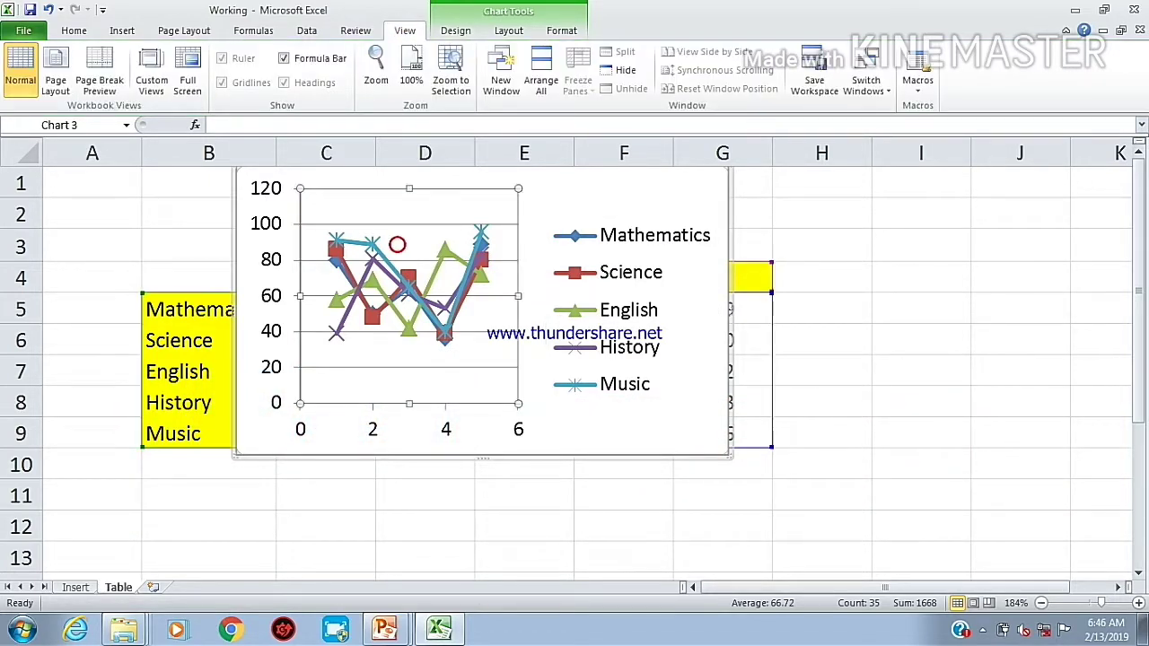
- Move the scatter chart down over the marks table and enlarge it slightly so its upper edge lies in row 5
click(636, 212)
right_click(728, 189)
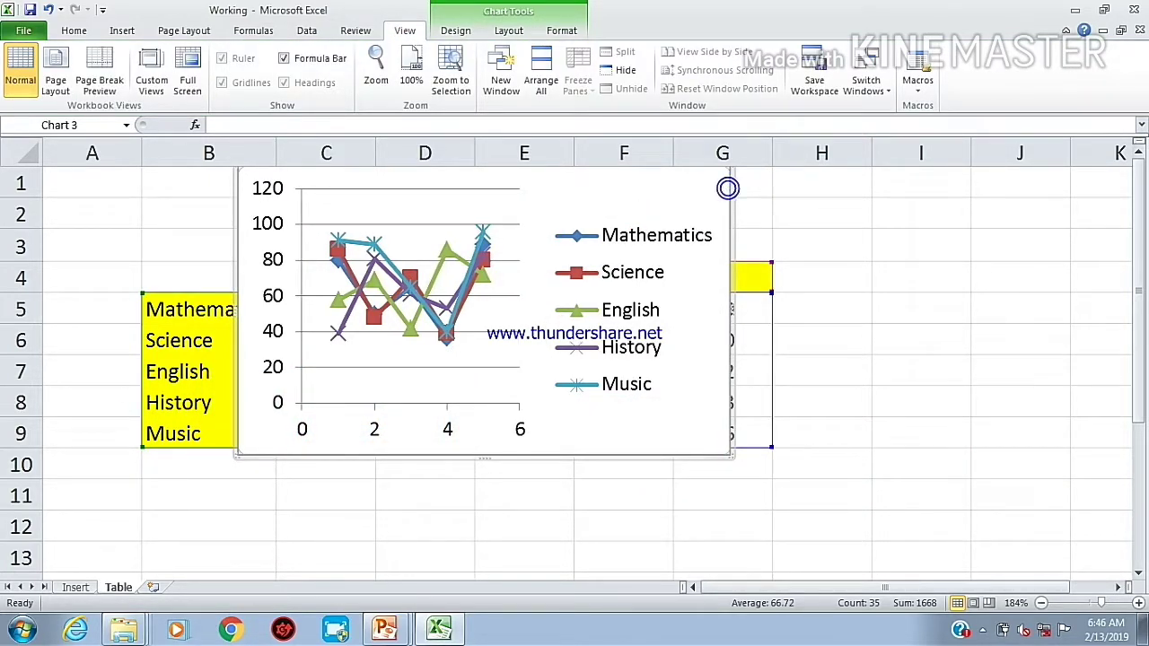
drag(727, 187, 757, 364)
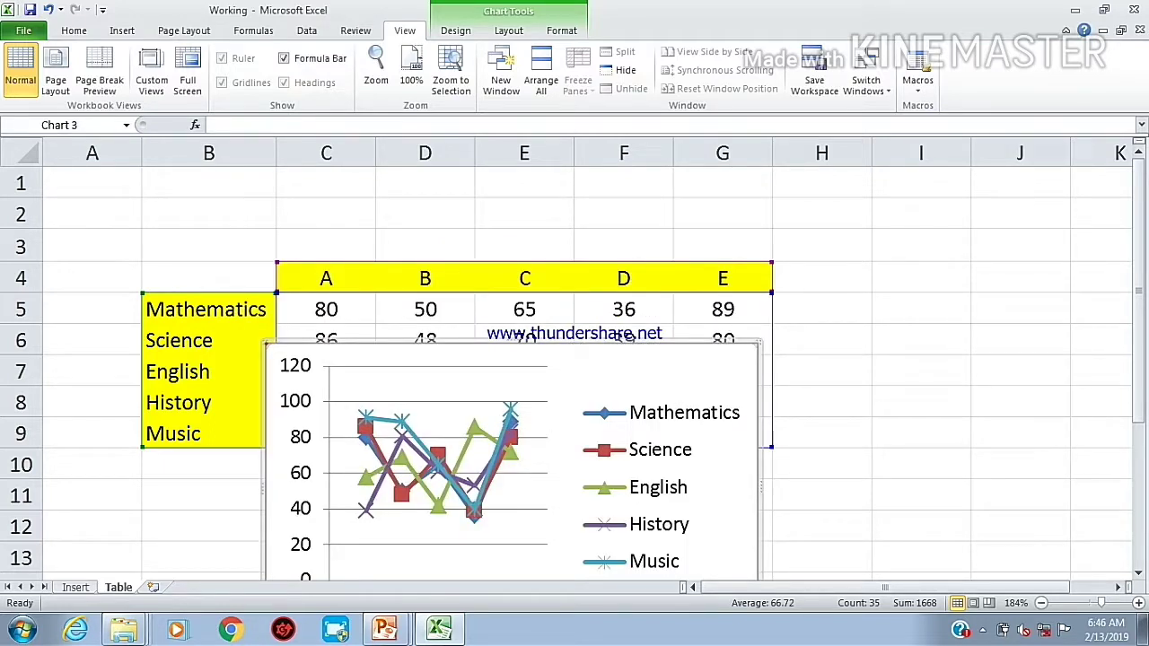
drag(265, 344, 258, 312)
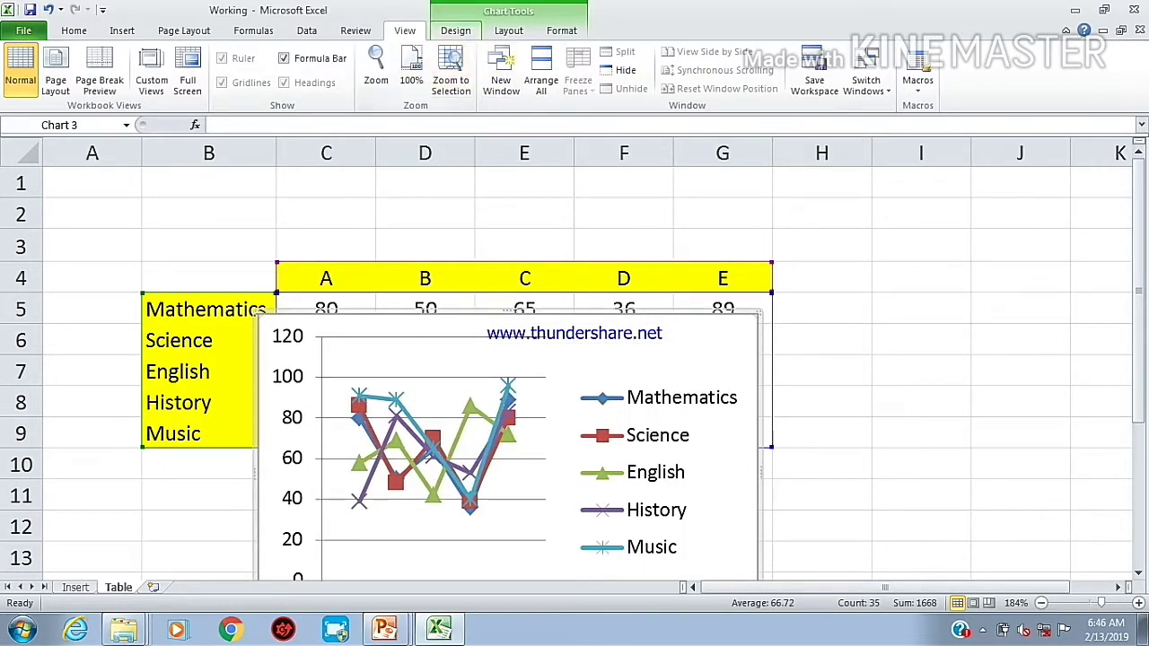
- Review the fill options in the scatter chart's Format Chart Area settings and close them without changes
click(455, 31)
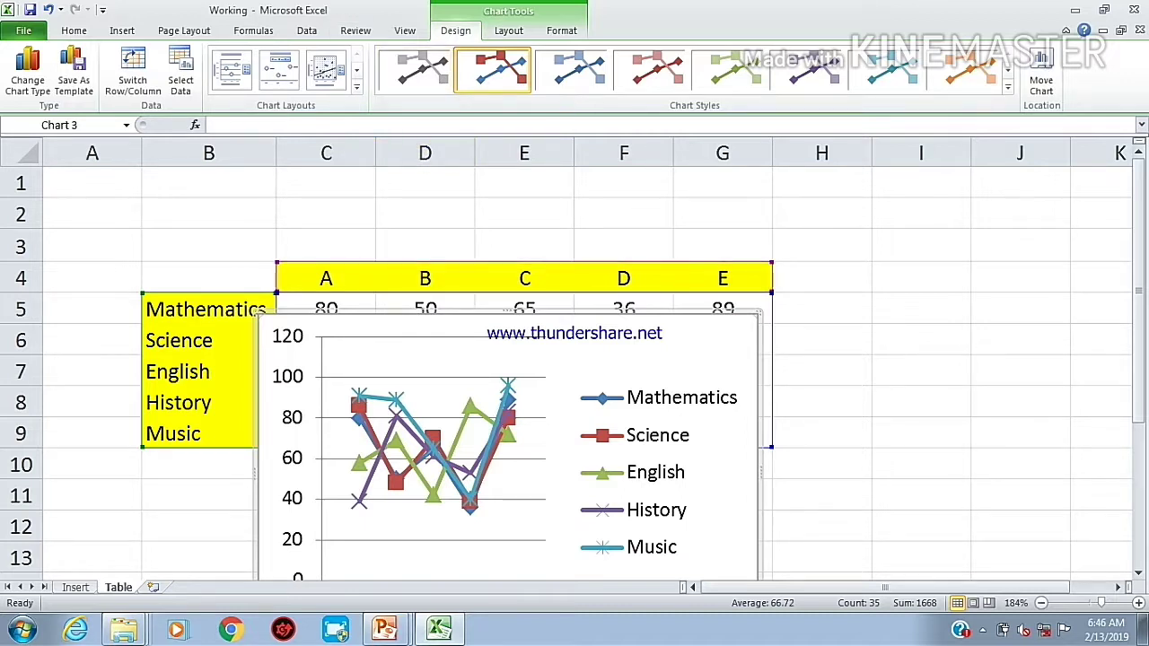
right_click(597, 338)
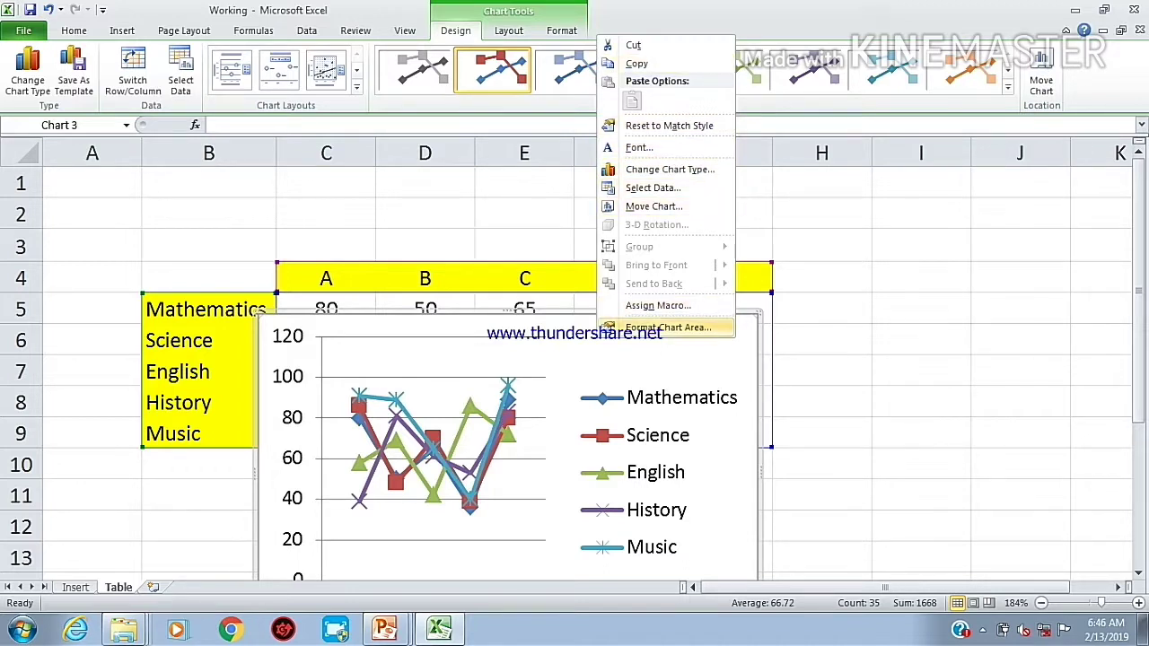
click(669, 327)
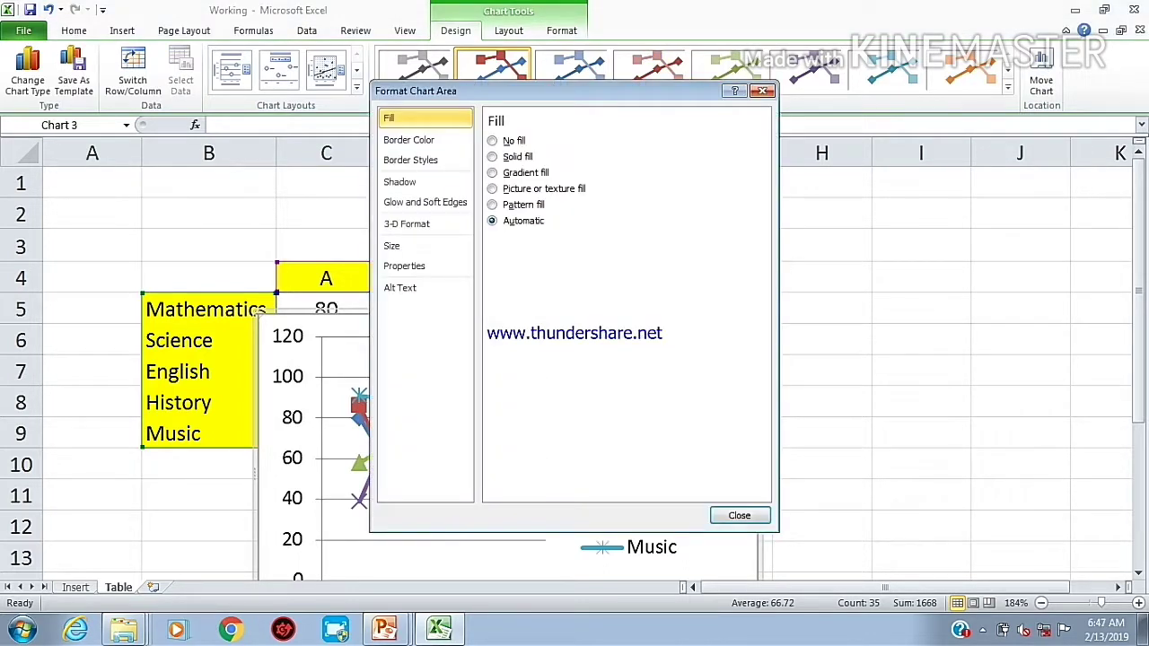
click(763, 91)
- Select the whole scatter chart on the Table sheet
click(822, 371)
scroll(822, 370, down, 1)
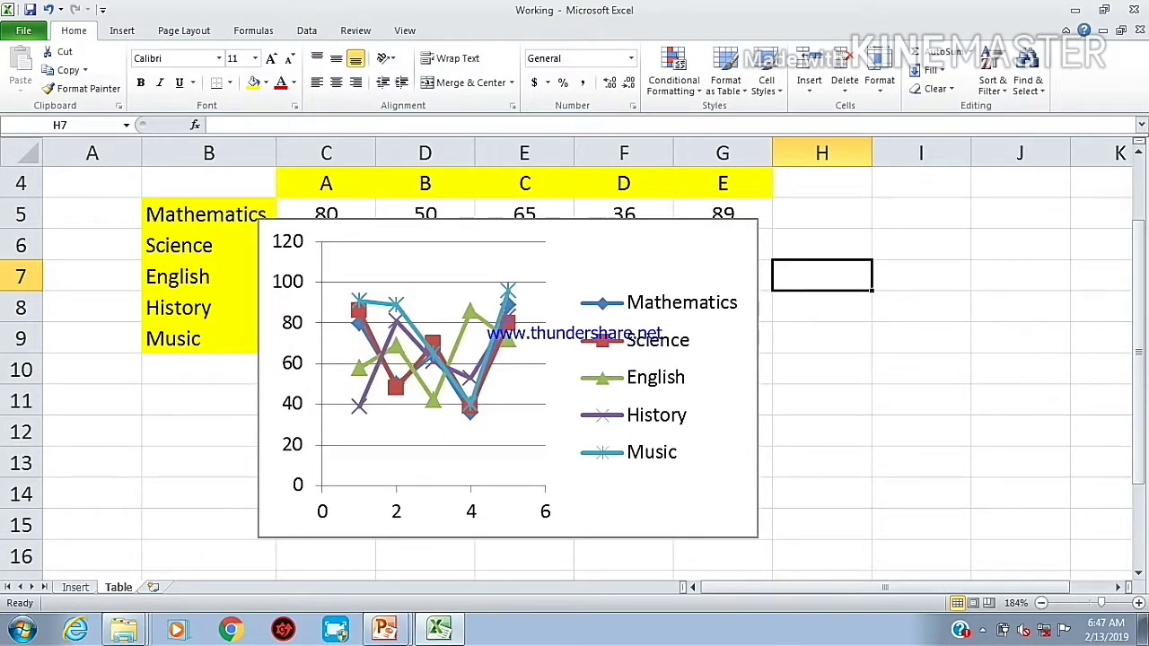
click(527, 220)
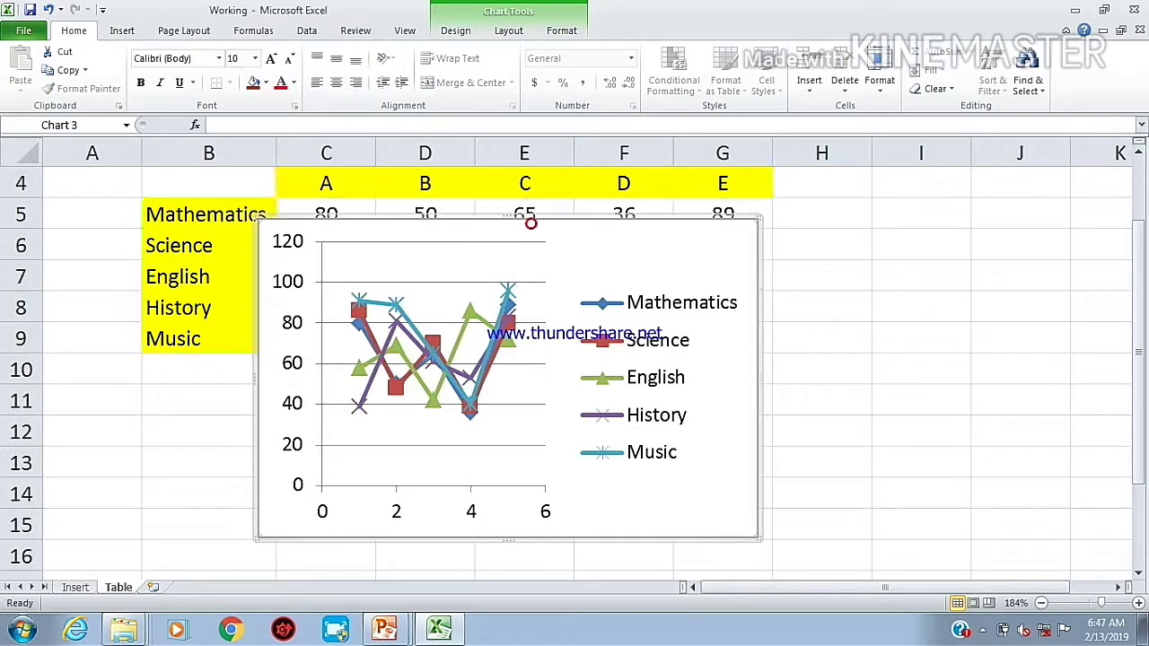